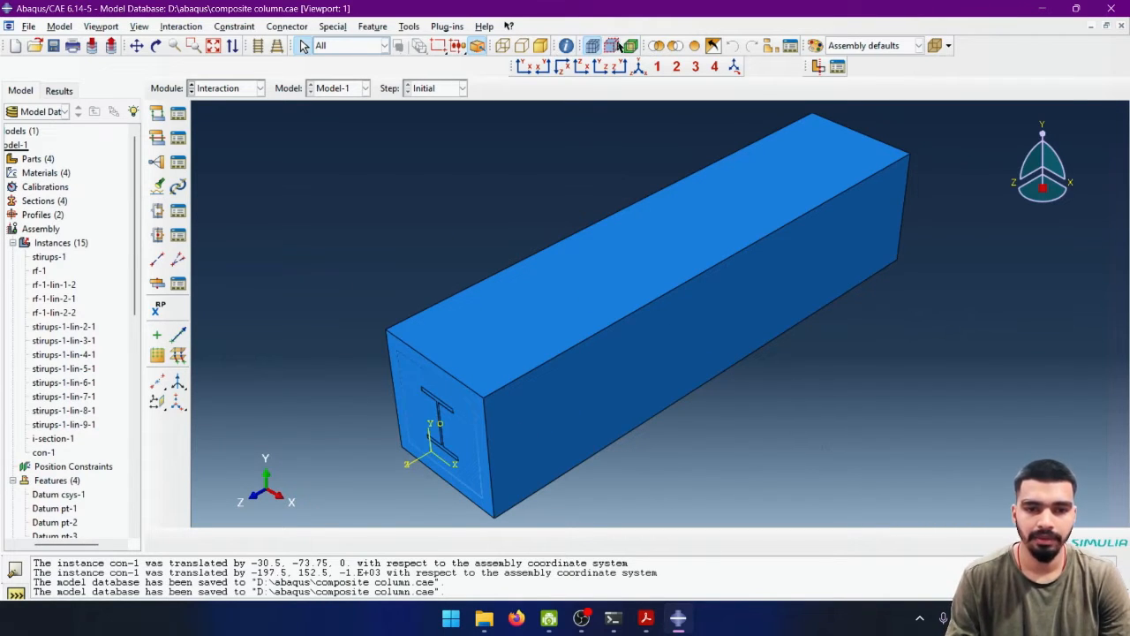
# - Display the column assembly in wireframe so the reinforcement and I-section inside the concrete can be seen
pyautogui.click(503, 46)
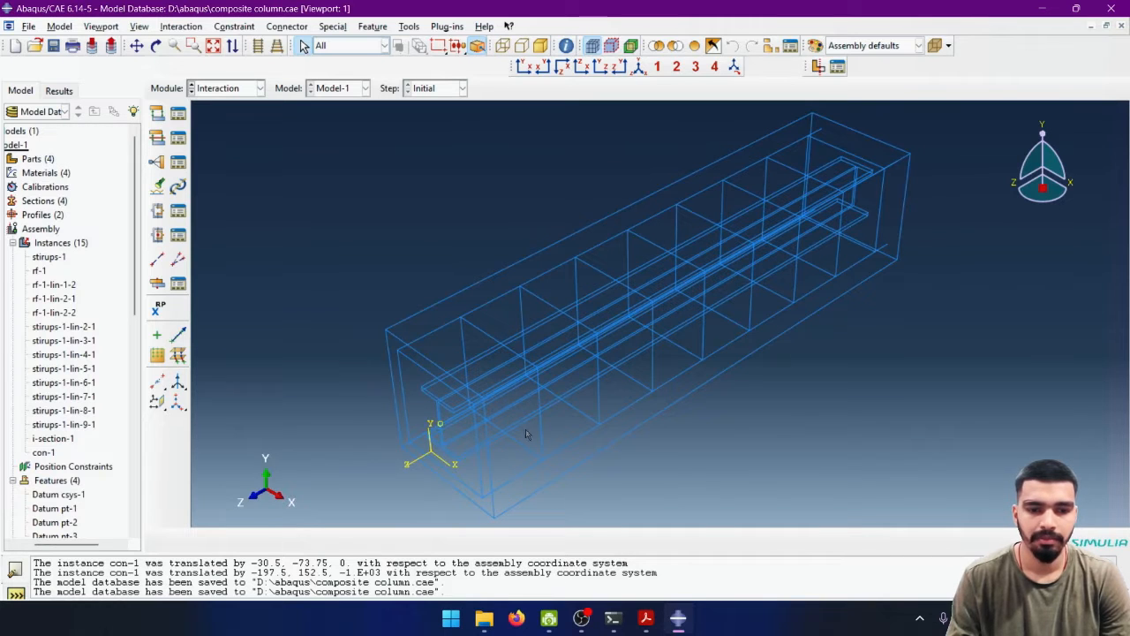
pyautogui.keyDown('ctrl'); pyautogui.keyDown('alt'); pyautogui.moveTo(548, 439); pyautogui.dragTo(581, 377); pyautogui.keyUp('alt'); pyautogui.keyUp('ctrl')
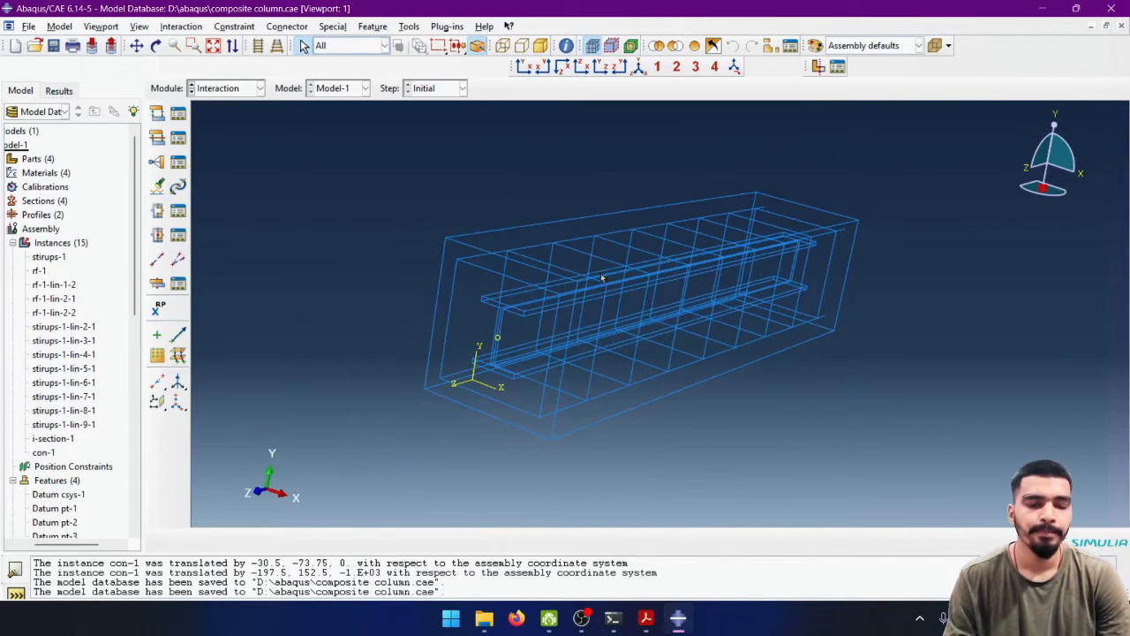
pyautogui.click(519, 49)
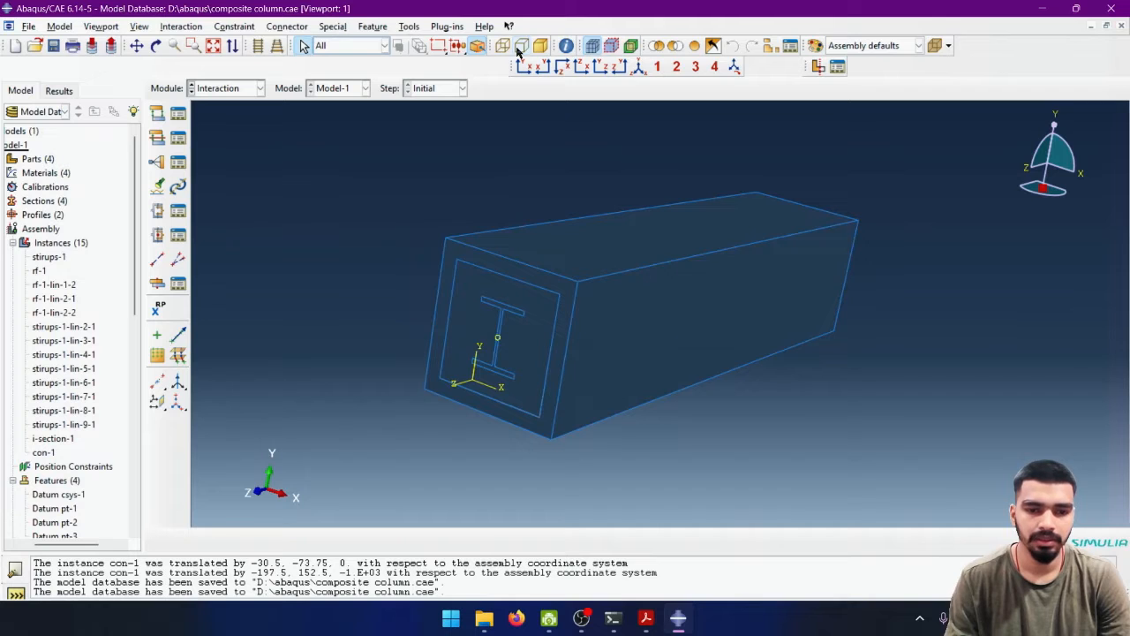
pyautogui.click(502, 46)
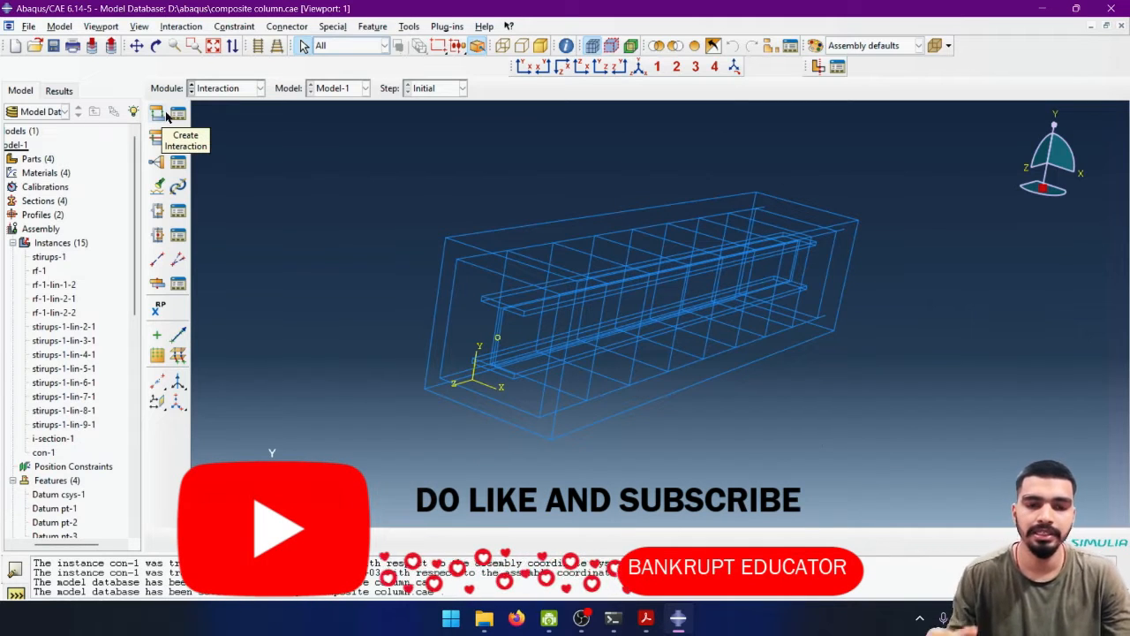
# - Start a General contact (Standard) interaction named Int-1 in the Initial step
pyautogui.click(157, 113)
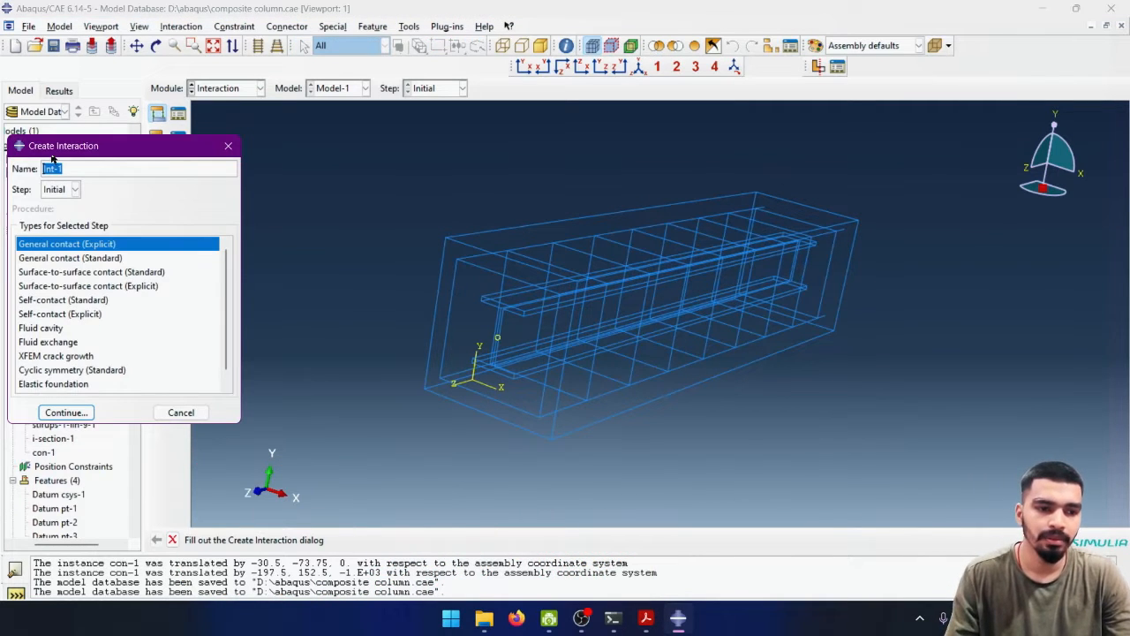
pyautogui.moveTo(53, 154); pyautogui.dragTo(320, 103)
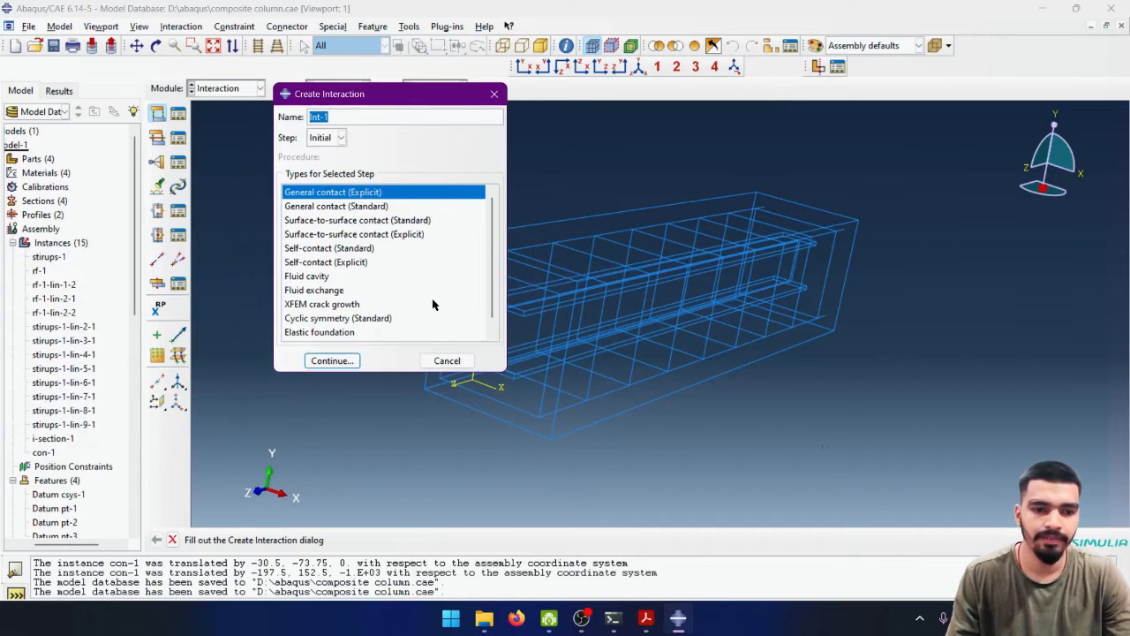
pyautogui.click(396, 237)
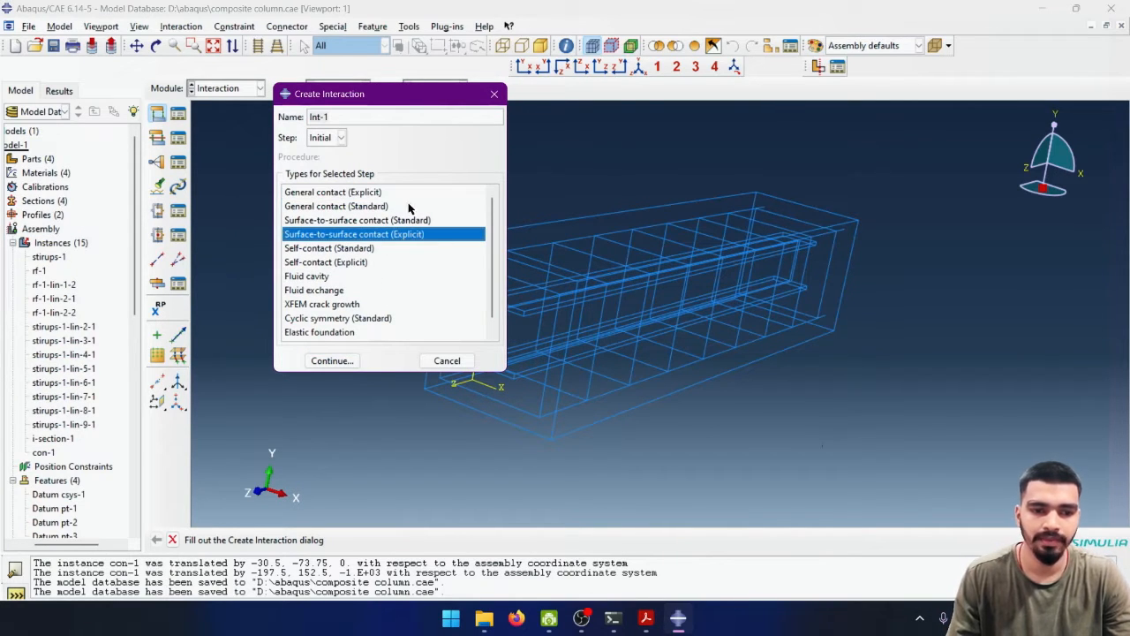
pyautogui.click(323, 220)
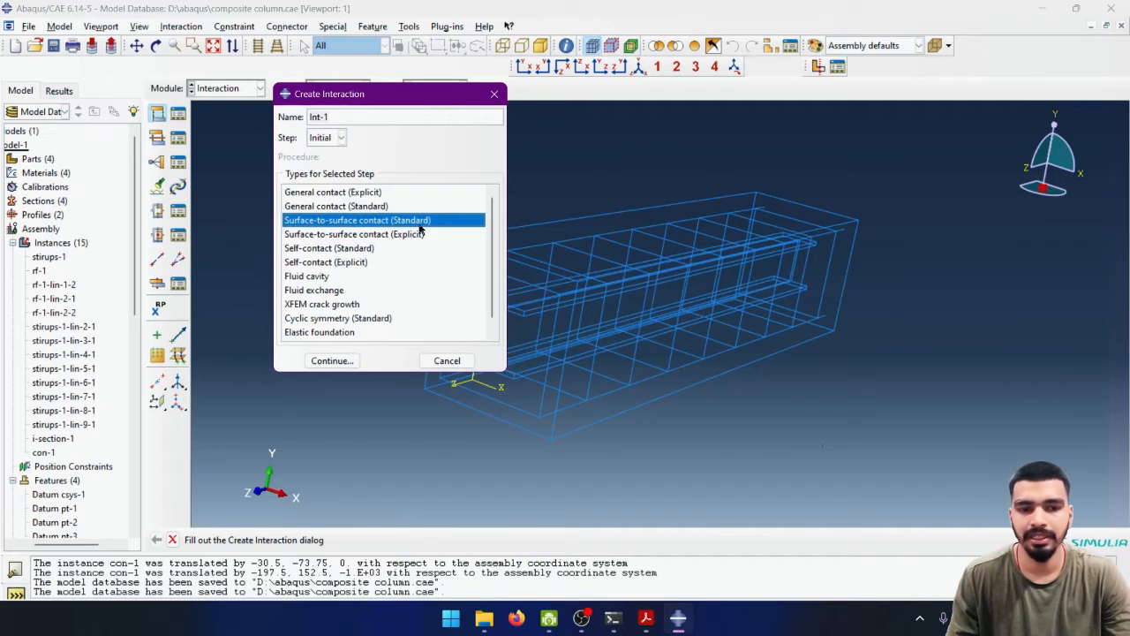
pyautogui.click(379, 235)
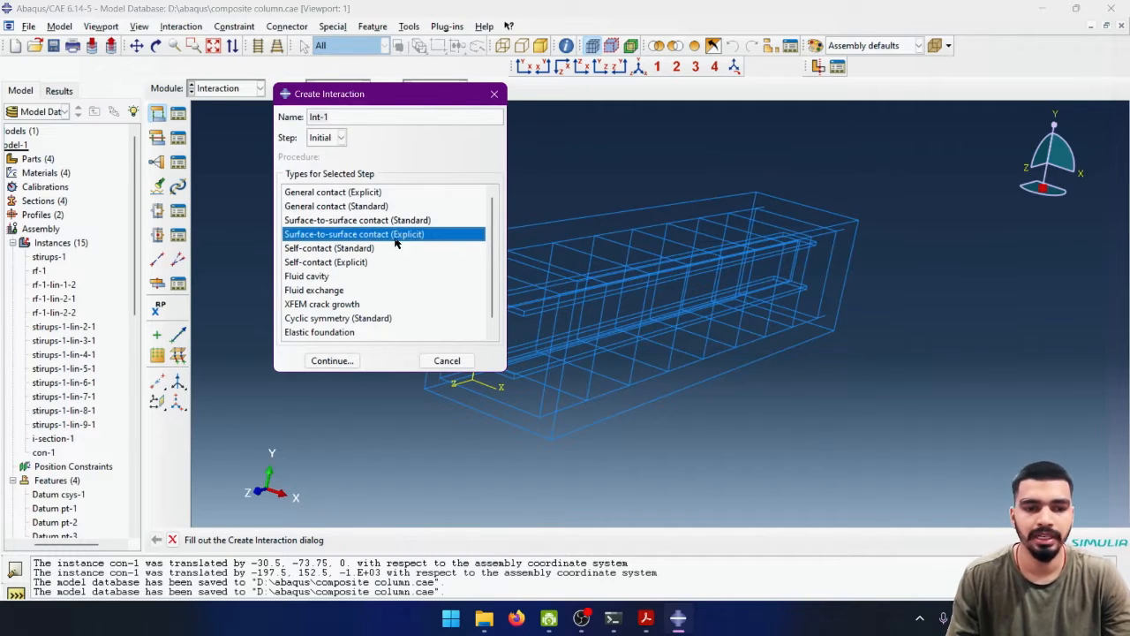
pyautogui.click(309, 222)
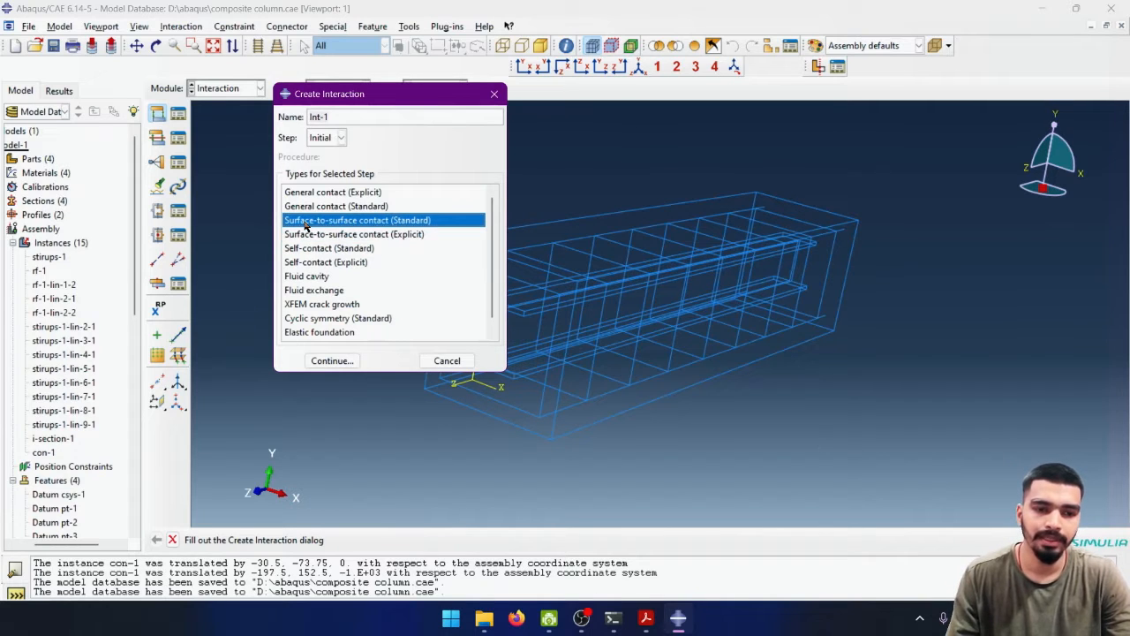
pyautogui.click(369, 194)
pyautogui.click(355, 209)
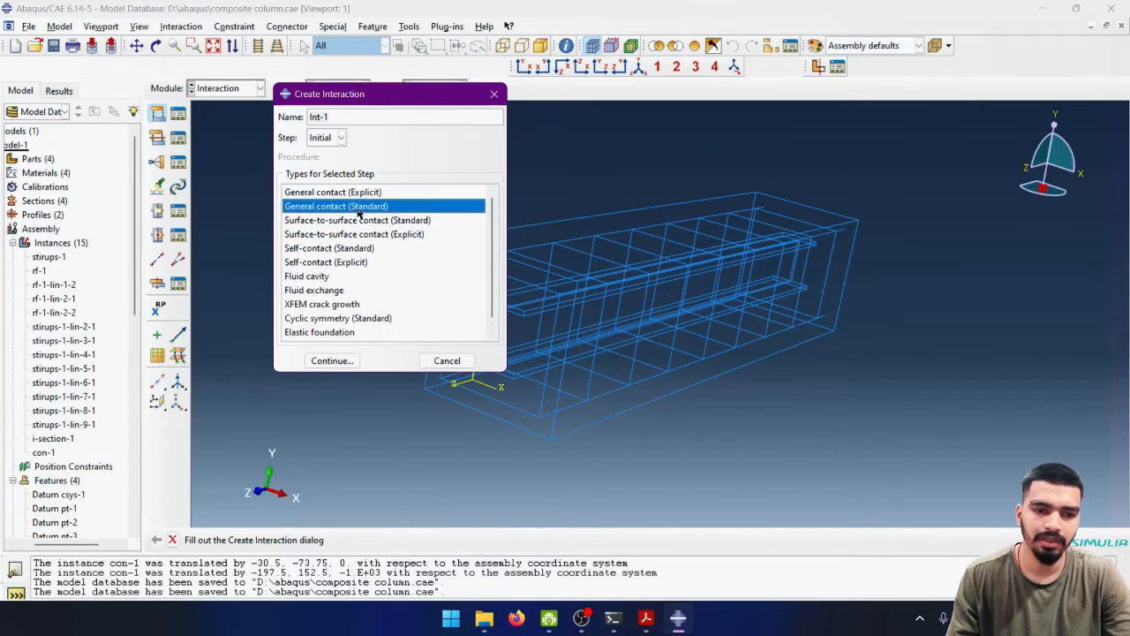
pyautogui.click(350, 360)
pyautogui.moveTo(148, 182)
pyautogui.mouseDown()
pyautogui.moveTo(433, 173)
pyautogui.moveTo(470, 122)
pyautogui.mouseUp()
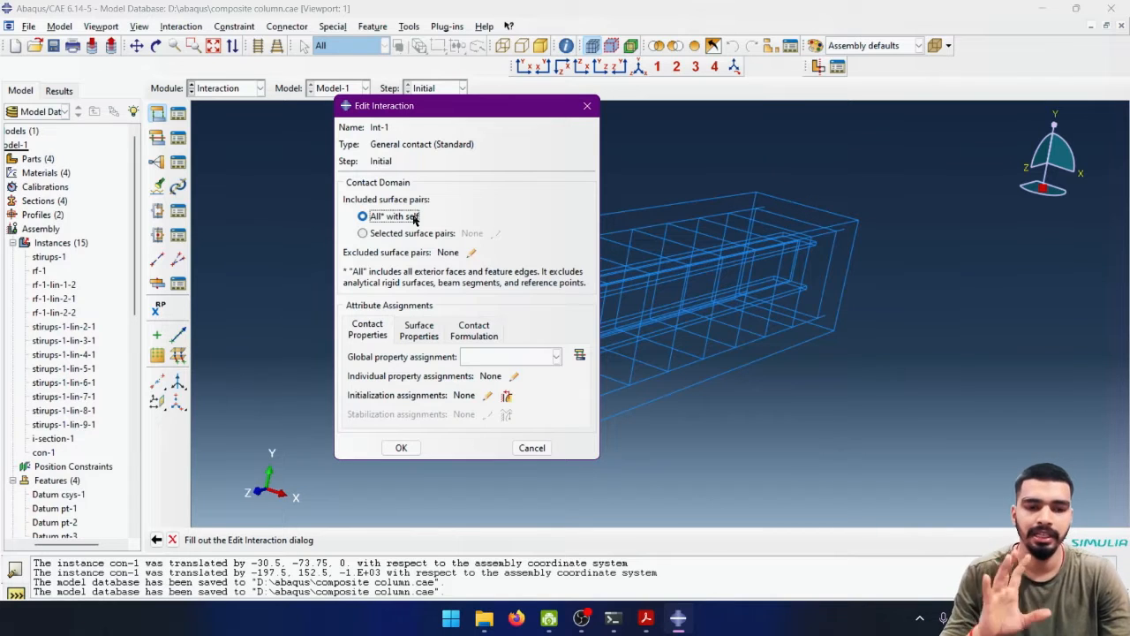
# - Create a Contact interaction property named IntProp-1 for the global assignment and add tangential behavior to it
pyautogui.click(544, 357)
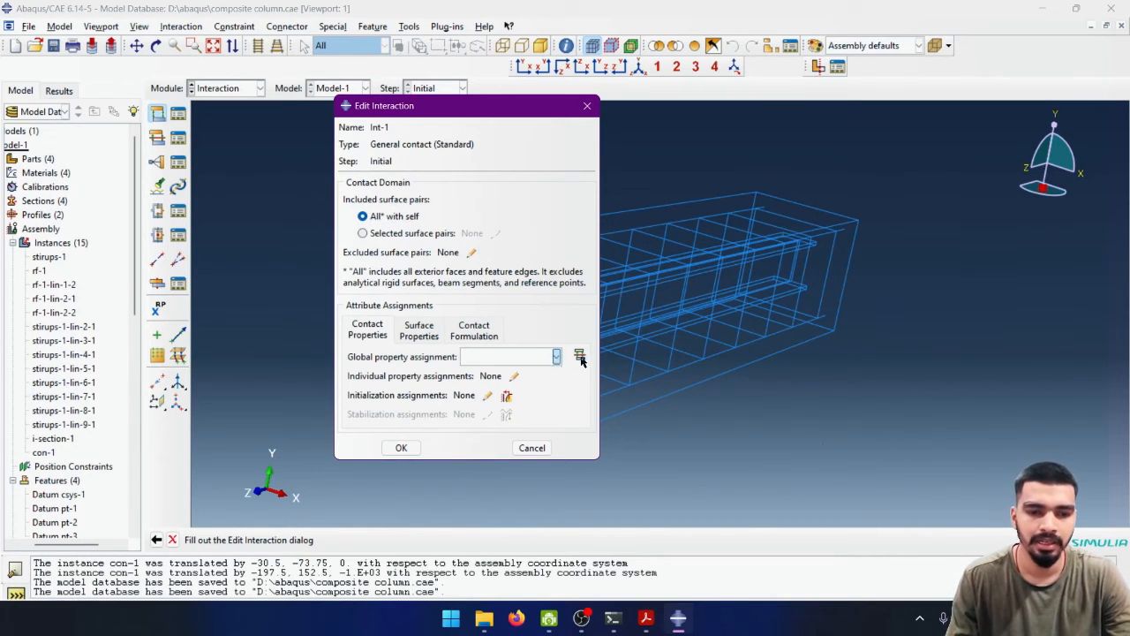
pyautogui.click(579, 355)
pyautogui.click(579, 355)
pyautogui.moveTo(95, 200); pyautogui.dragTo(523, 180)
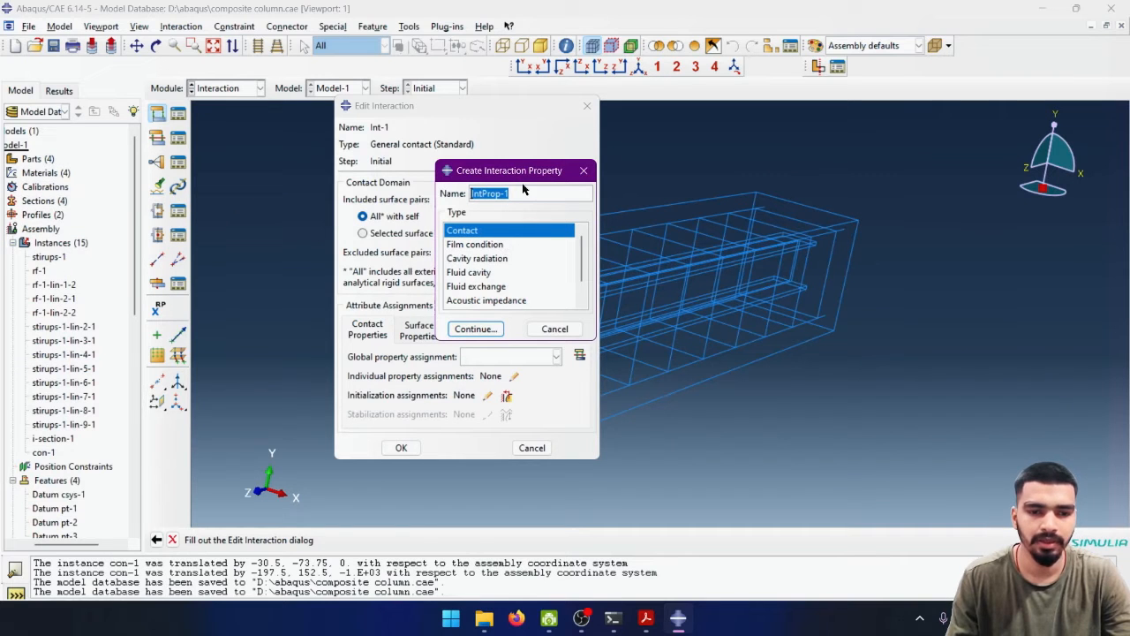
pyautogui.click(475, 329)
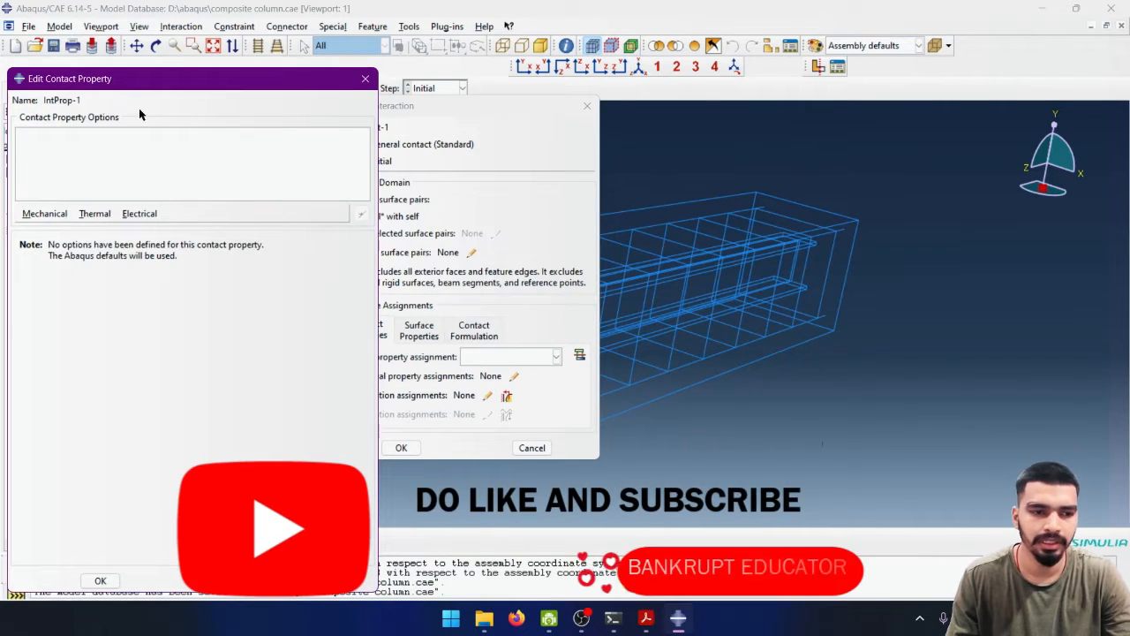
pyautogui.click(49, 215)
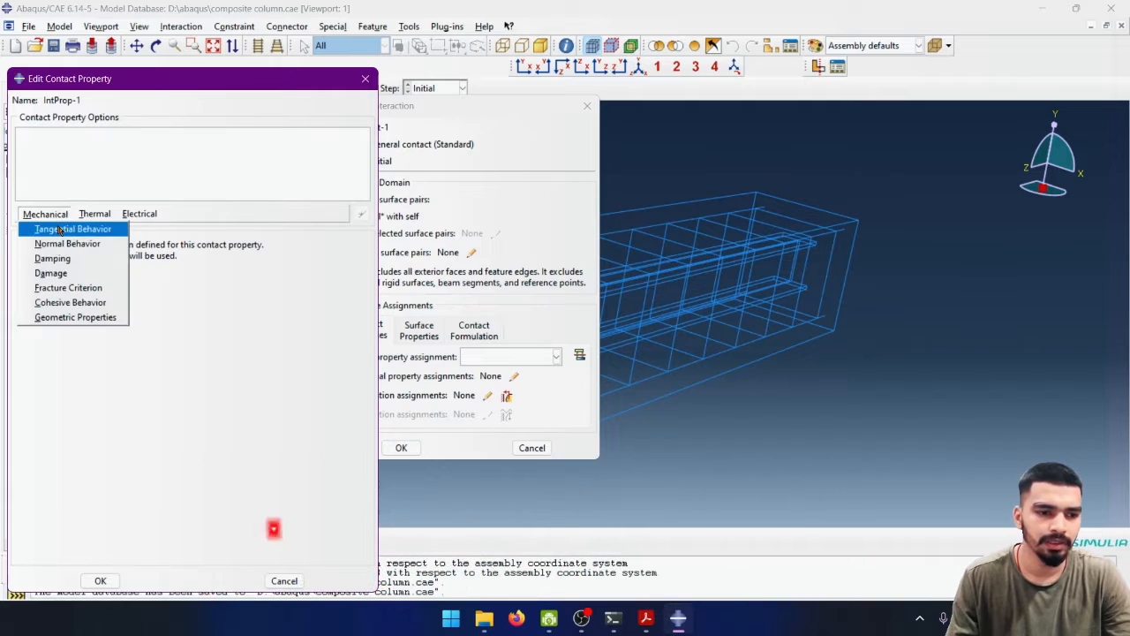
pyautogui.click(55, 228)
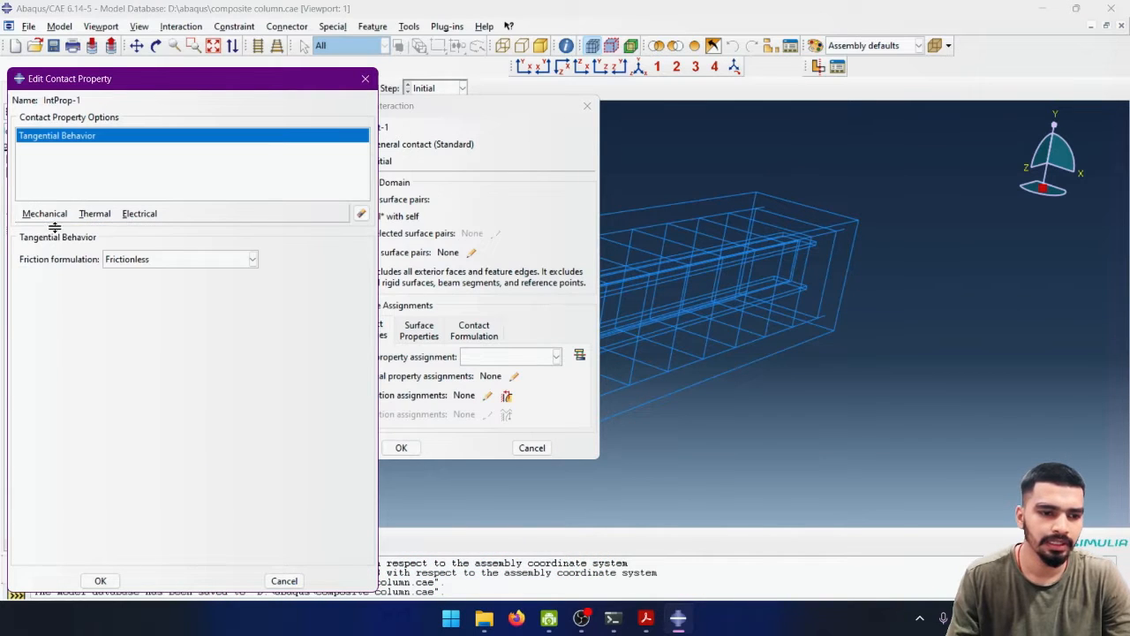
# - Try the Penalty friction formulation for the tangential behavior and return it to Frictionless
pyautogui.click(151, 265)
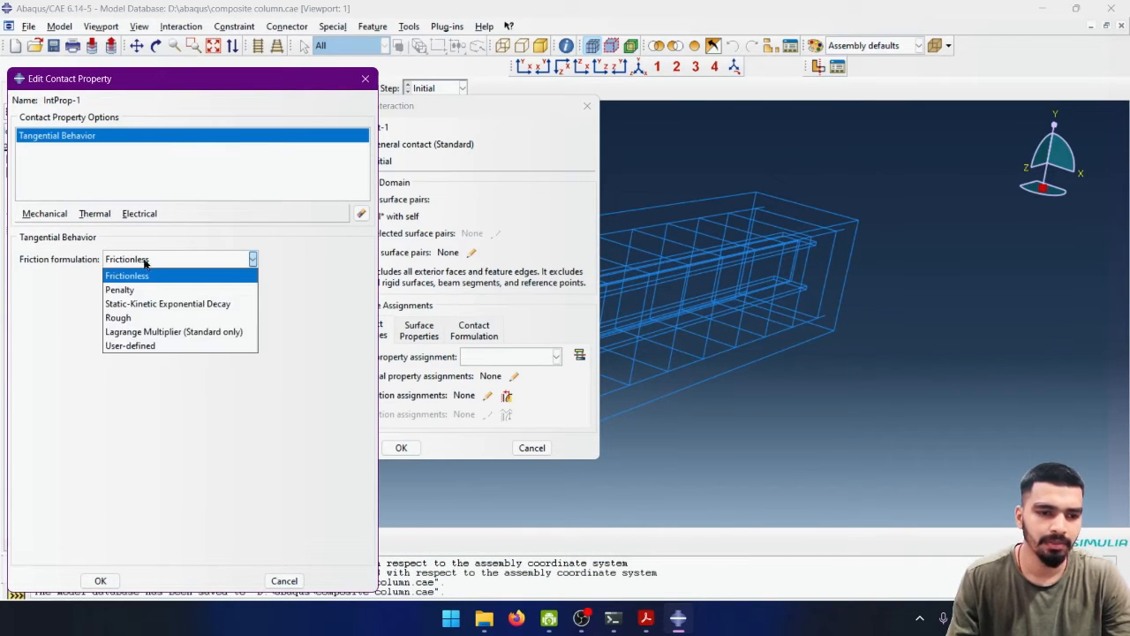
pyautogui.click(124, 289)
pyautogui.click(144, 259)
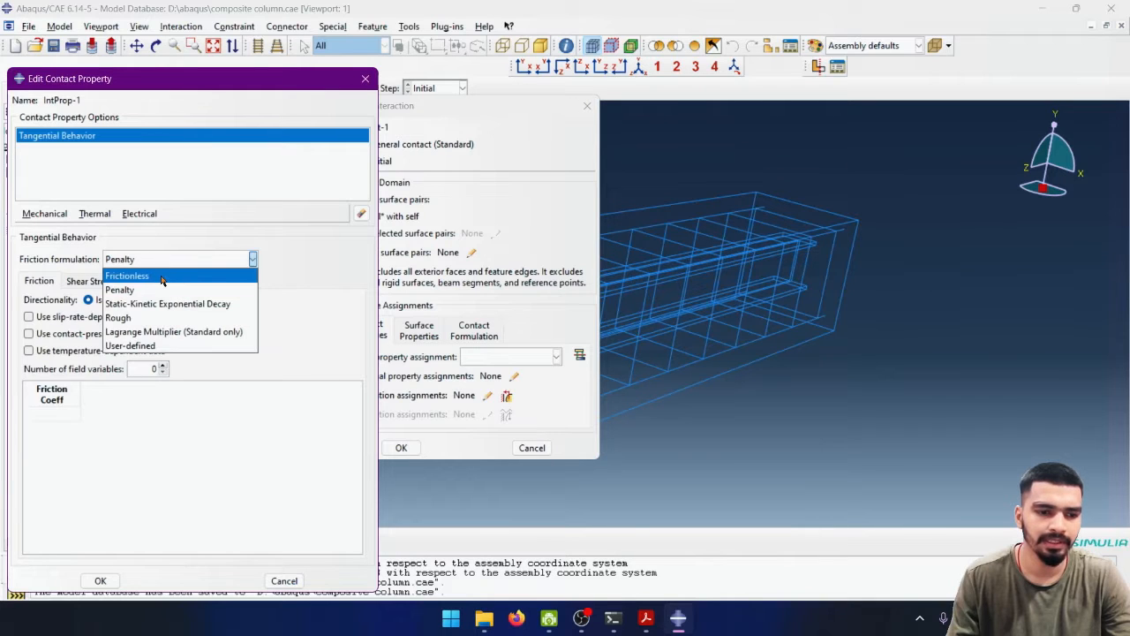
pyautogui.click(156, 275)
pyautogui.click(151, 256)
pyautogui.click(153, 297)
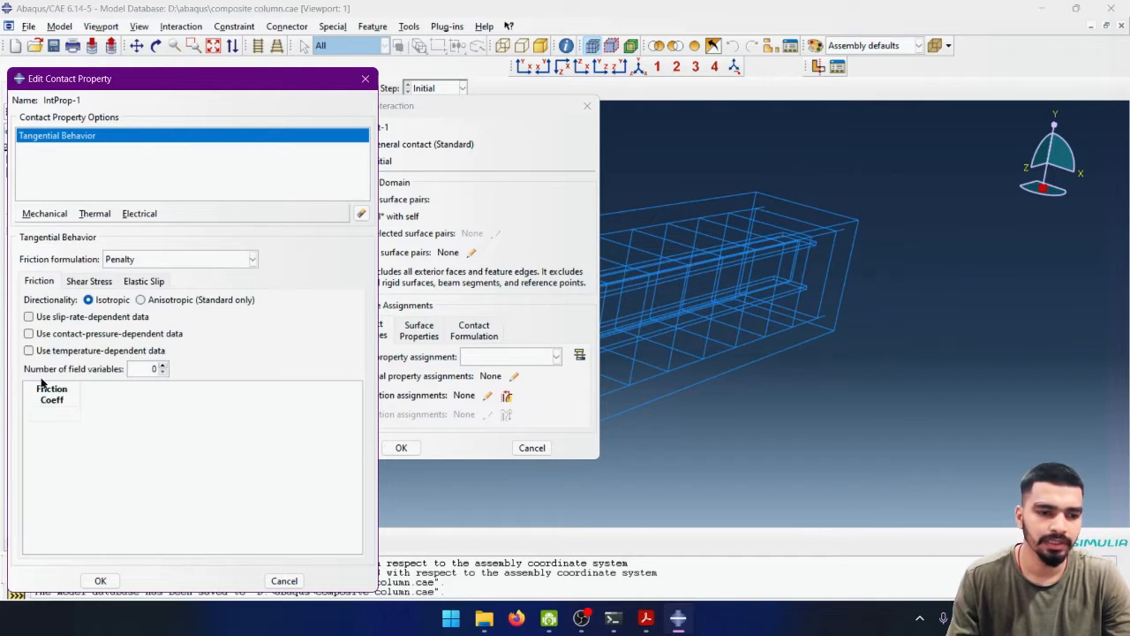
pyautogui.click(159, 256)
pyautogui.click(133, 274)
# - Add normal behavior with "Hard" Contact to the contact property and save the property
pyautogui.click(44, 214)
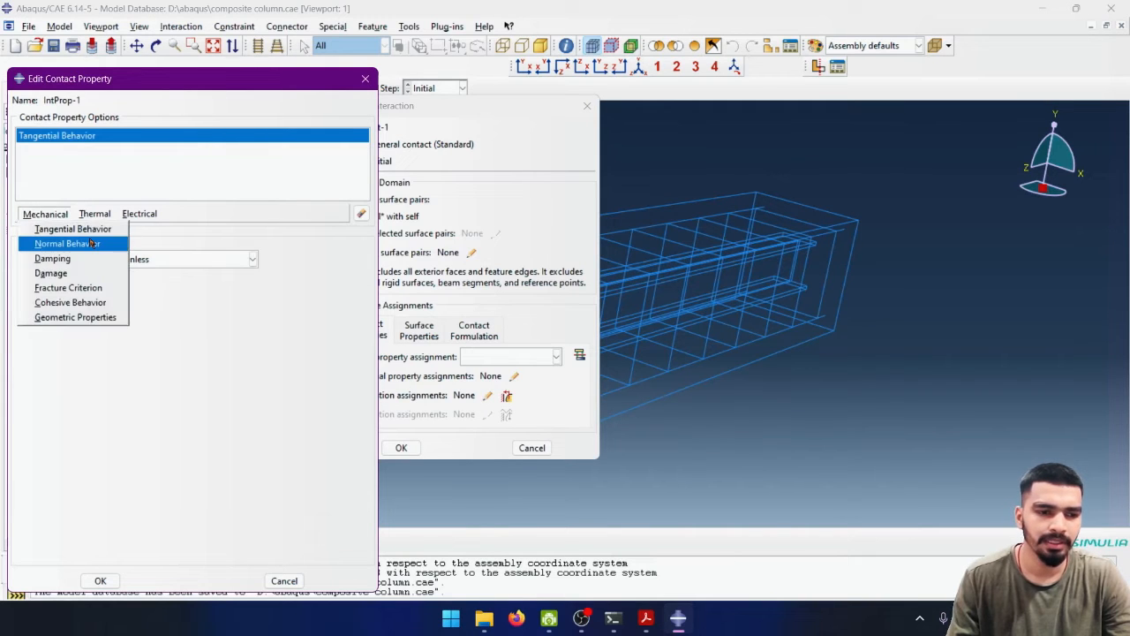
pyautogui.click(48, 243)
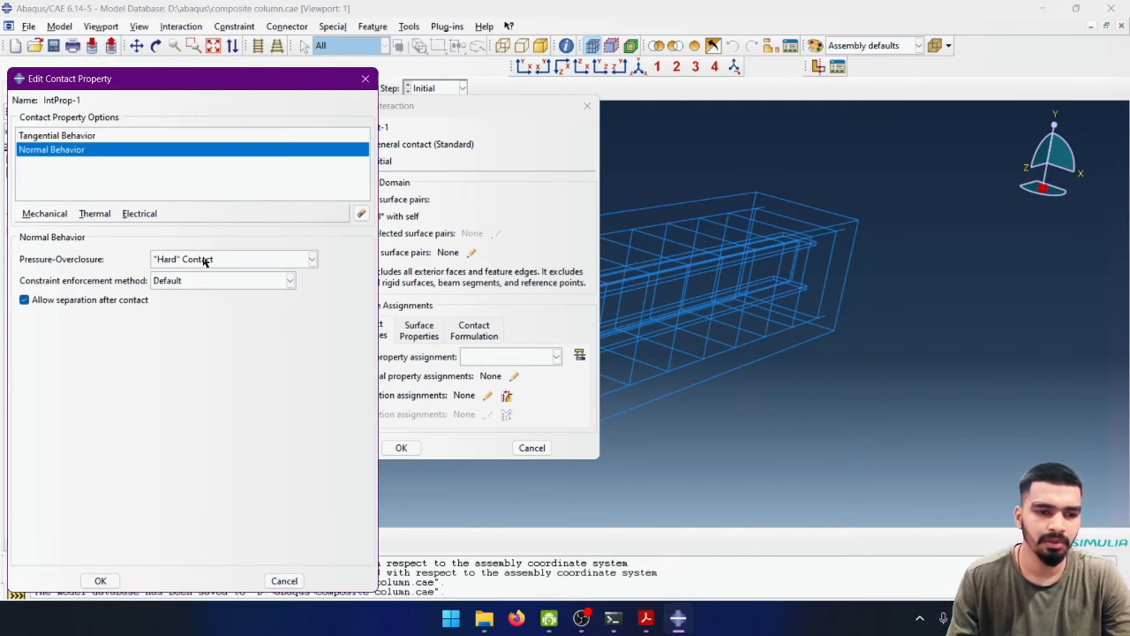
pyautogui.click(99, 581)
# - Assign IntProp-1 as the global contact property and finish the general contact interaction
pyautogui.click(389, 451)
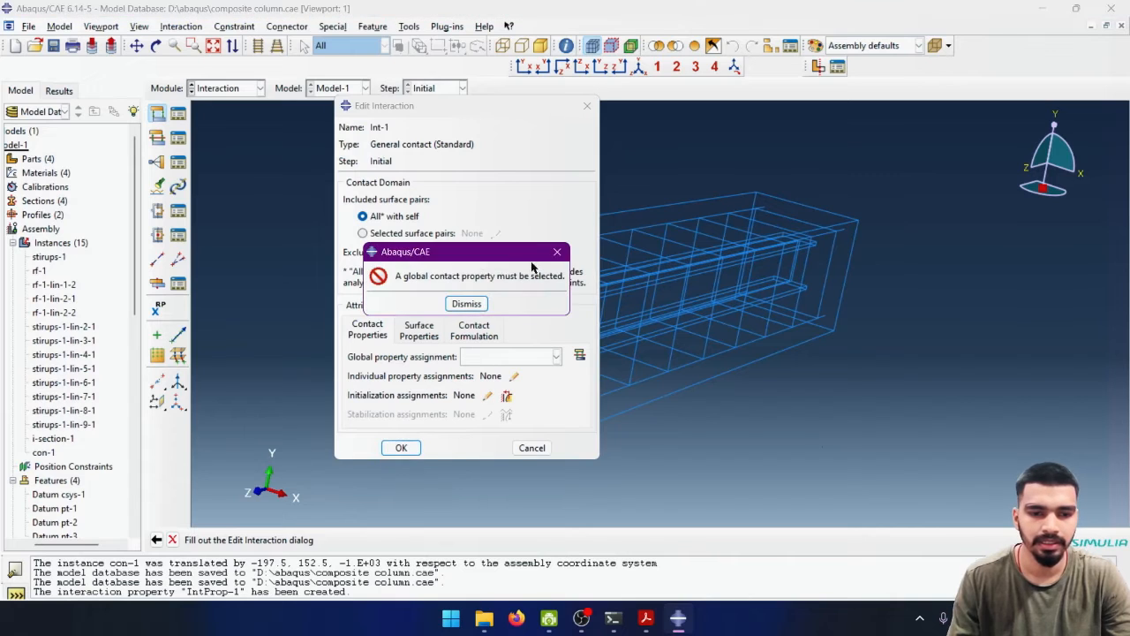
pyautogui.click(559, 253)
pyautogui.click(556, 356)
pyautogui.click(496, 374)
pyautogui.click(401, 447)
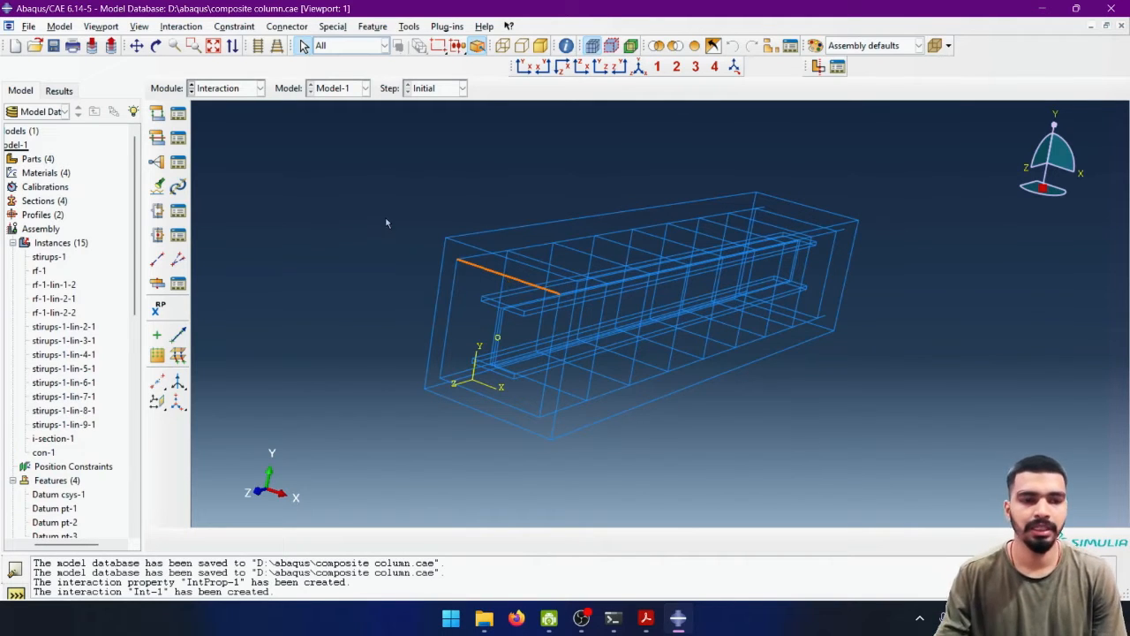
pyautogui.click(162, 134)
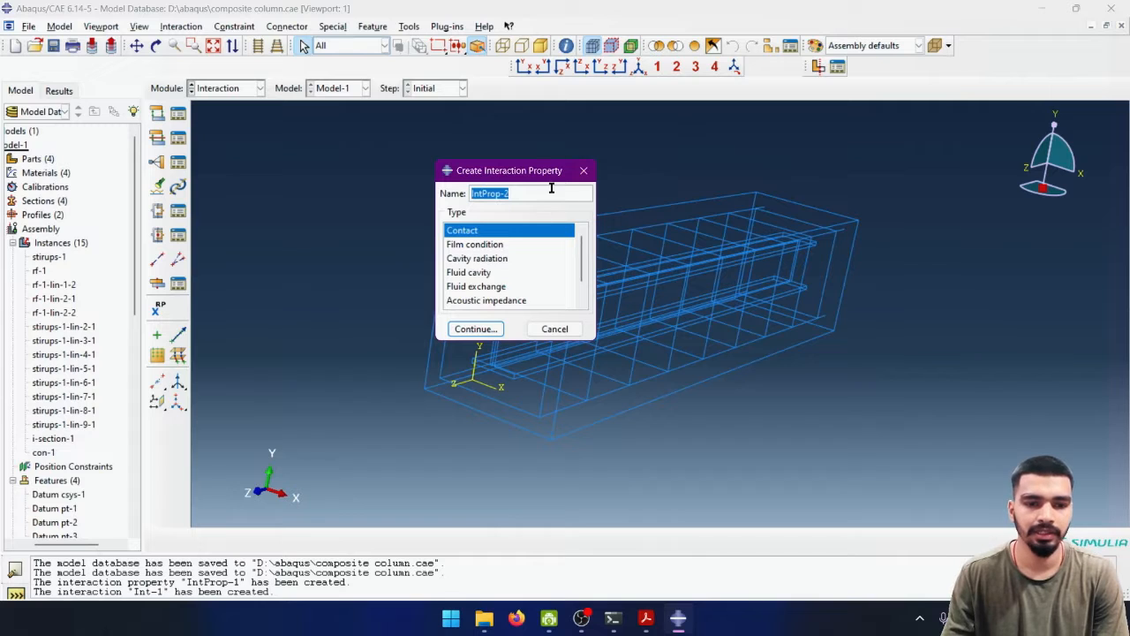
pyautogui.click(583, 170)
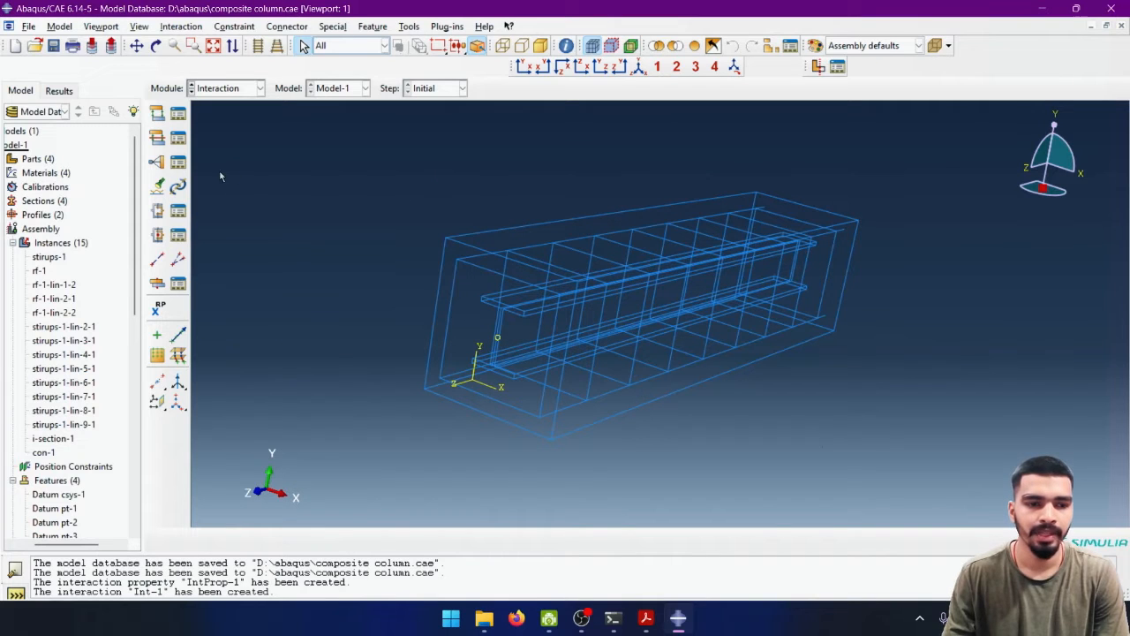
# - Start a Tie constraint named str-rf
pyautogui.click(159, 166)
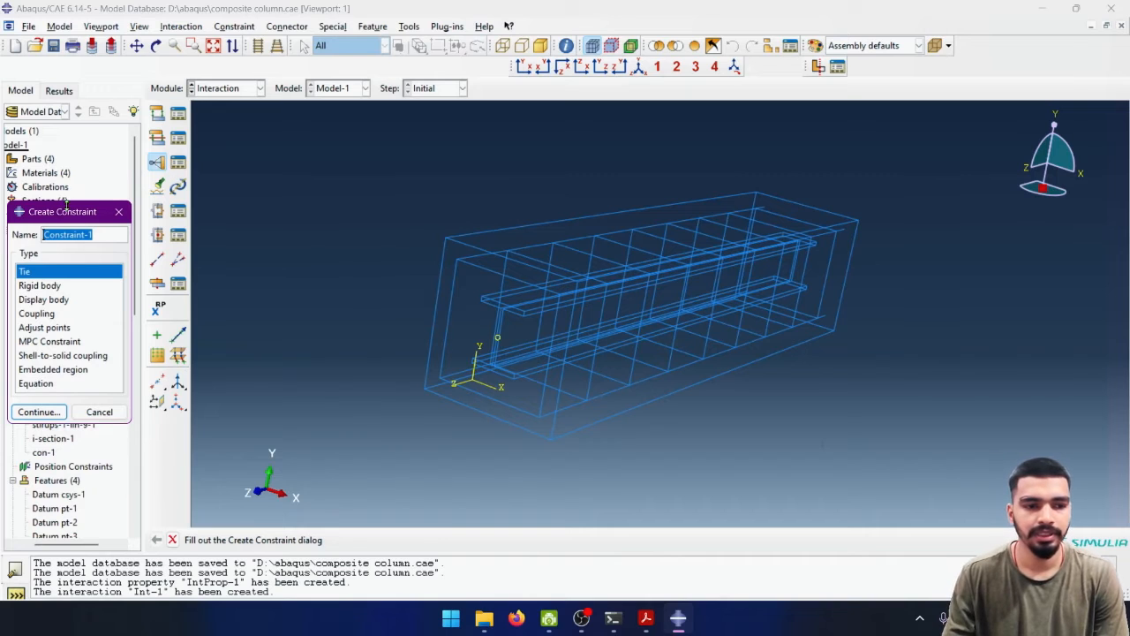
pyautogui.moveTo(67, 205); pyautogui.dragTo(309, 129)
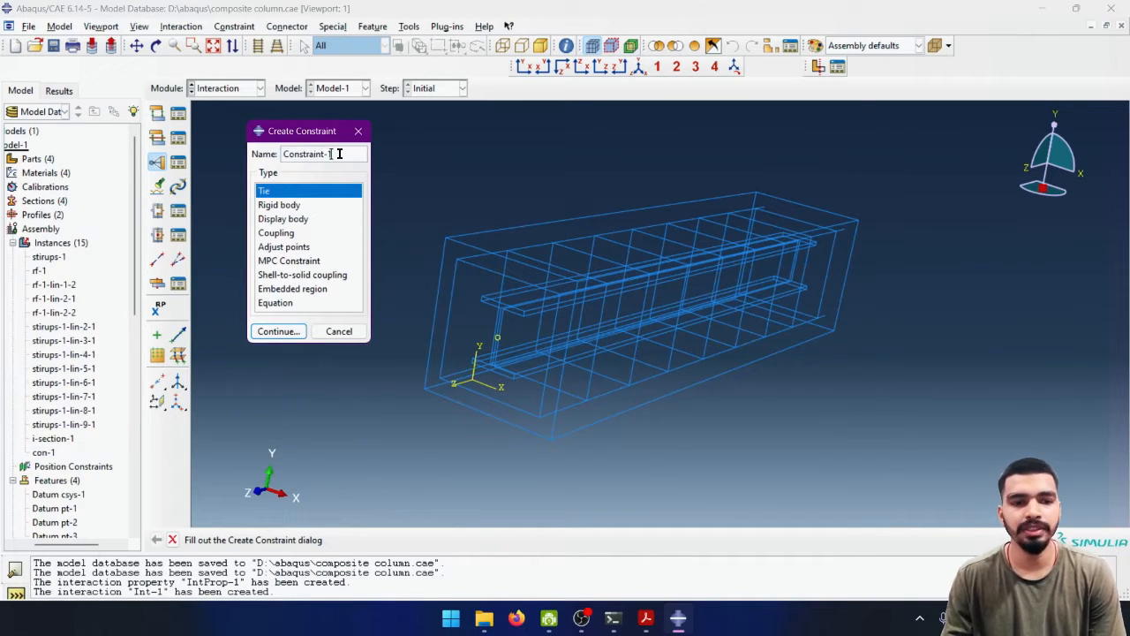
pyautogui.write('s')
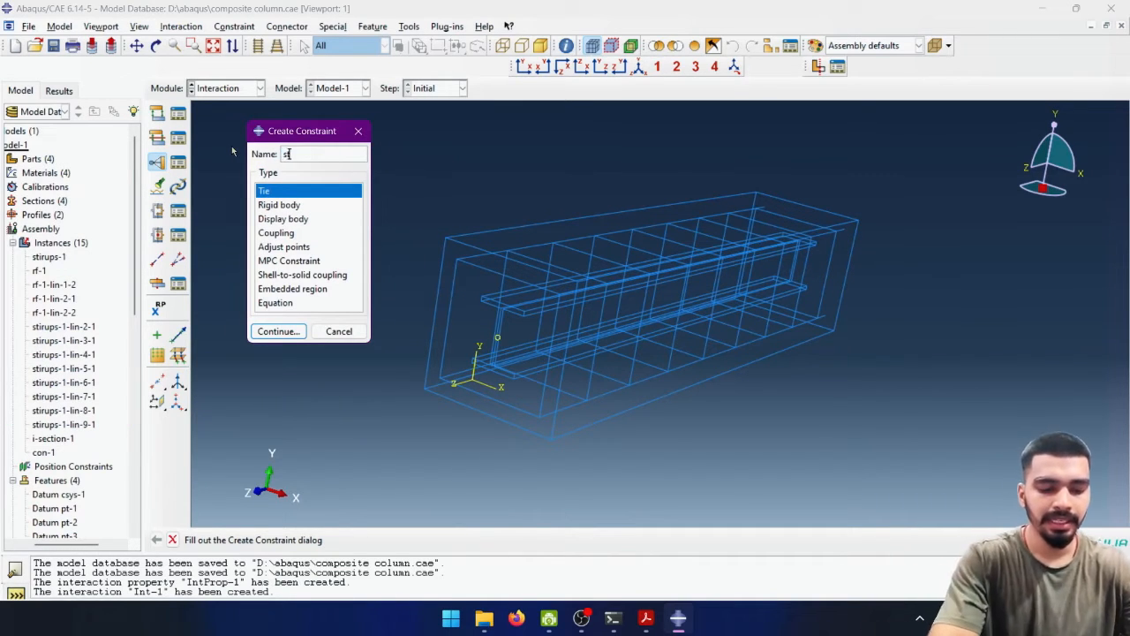
pyautogui.write('tr')
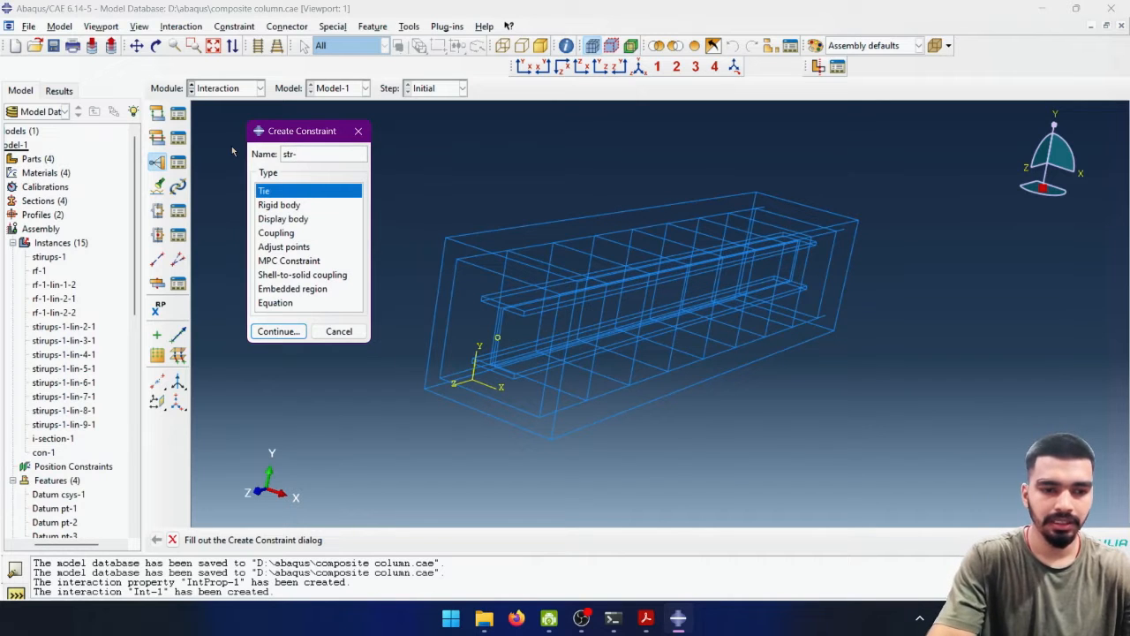
pyautogui.write('-rf')
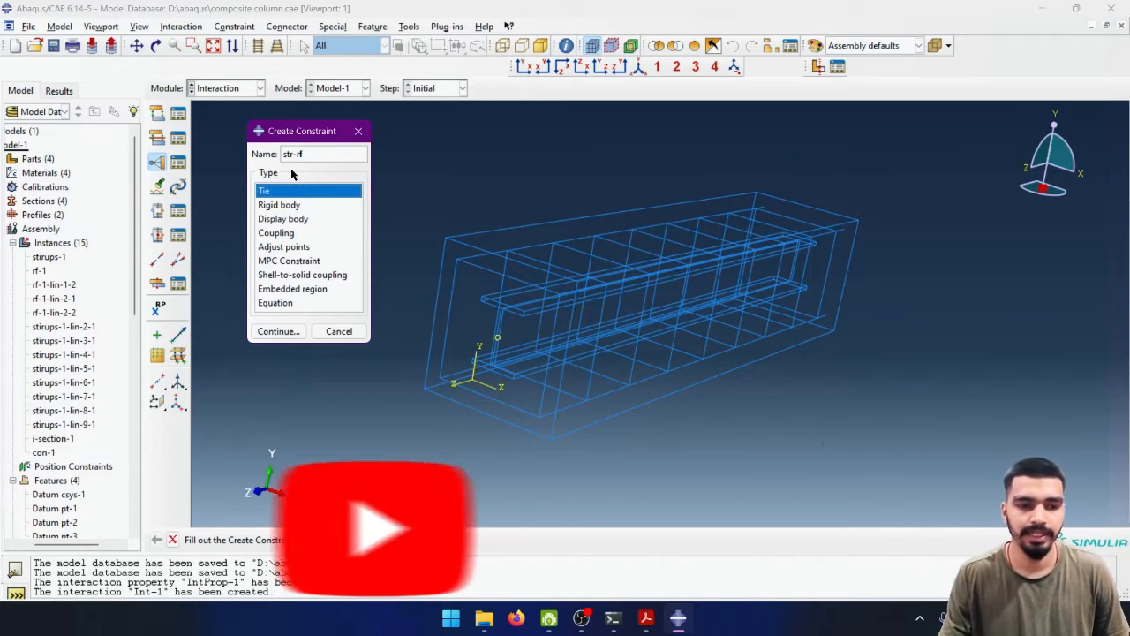
pyautogui.click(278, 332)
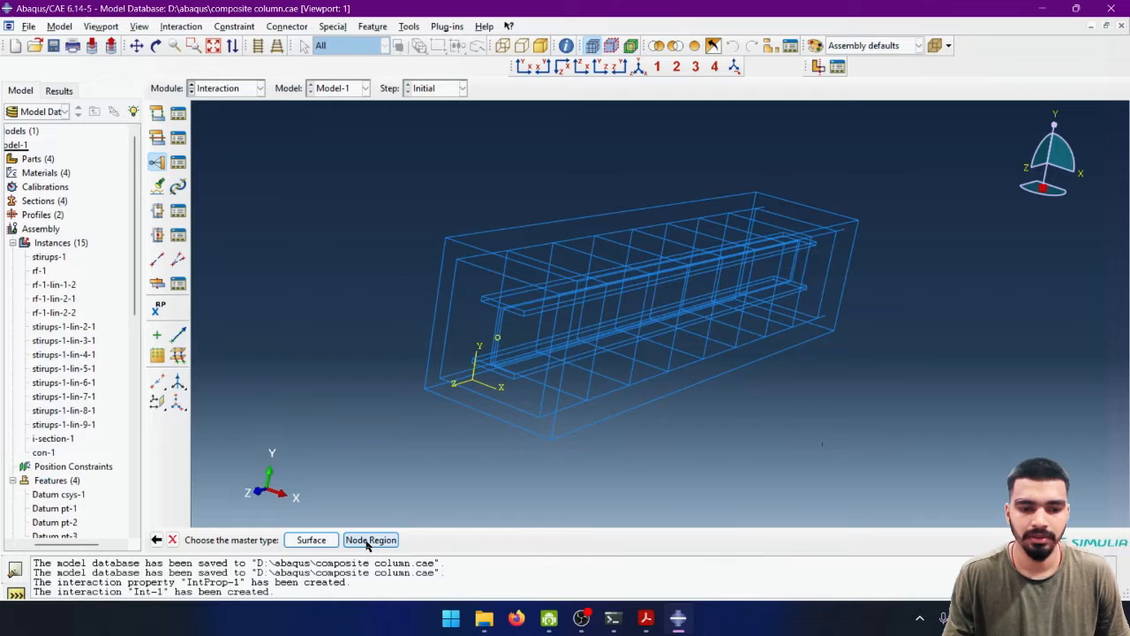
# - Use a surface as the master type and pick the four edges of the stirrup at the column's near end
pyautogui.click(309, 539)
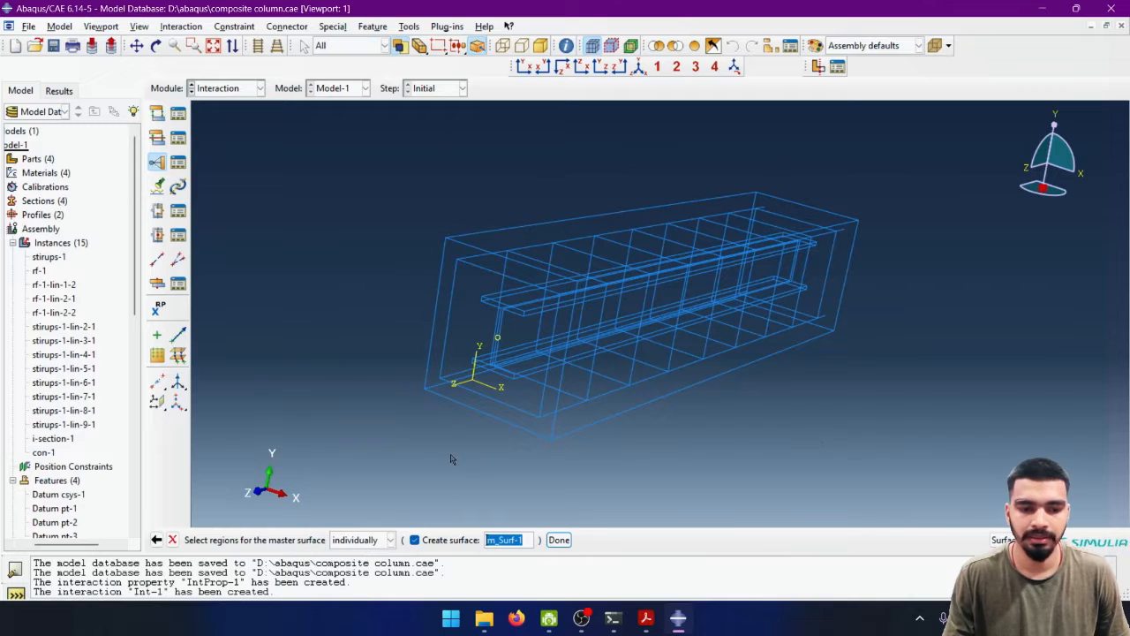
pyautogui.click(459, 264)
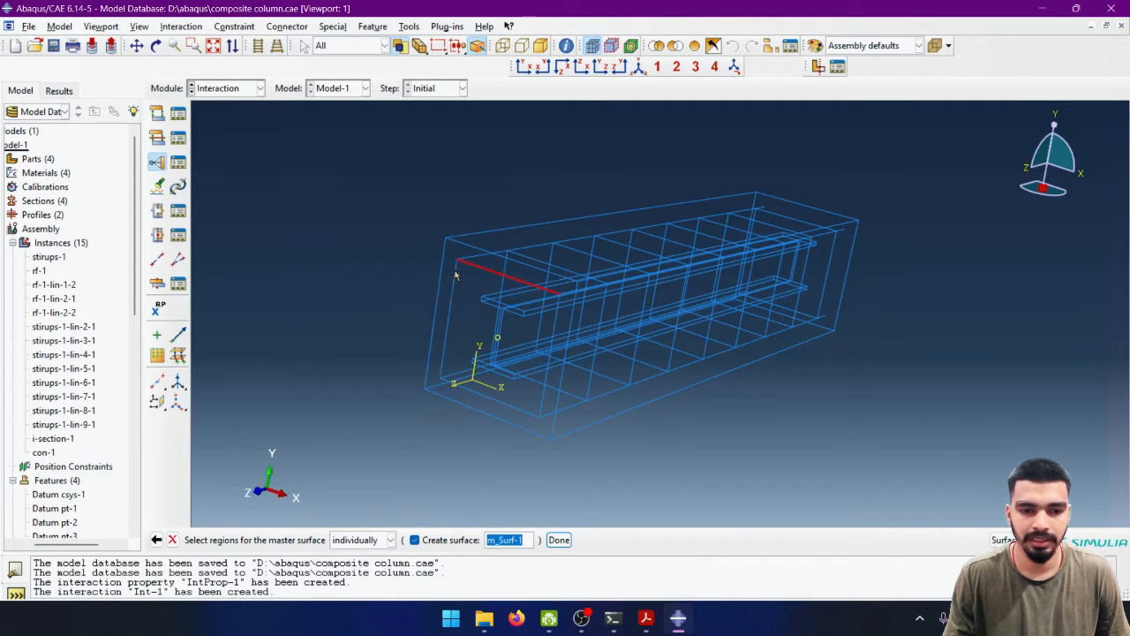
pyautogui.click(453, 285)
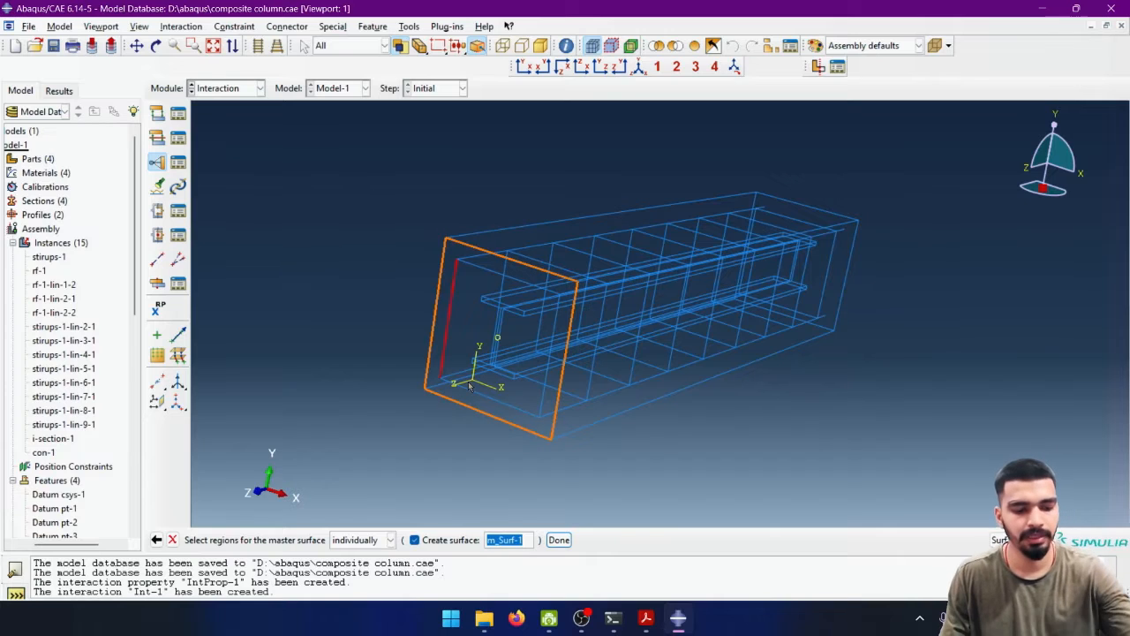
pyautogui.keyDown('shift'); pyautogui.click(499, 401); pyautogui.keyUp('shift')
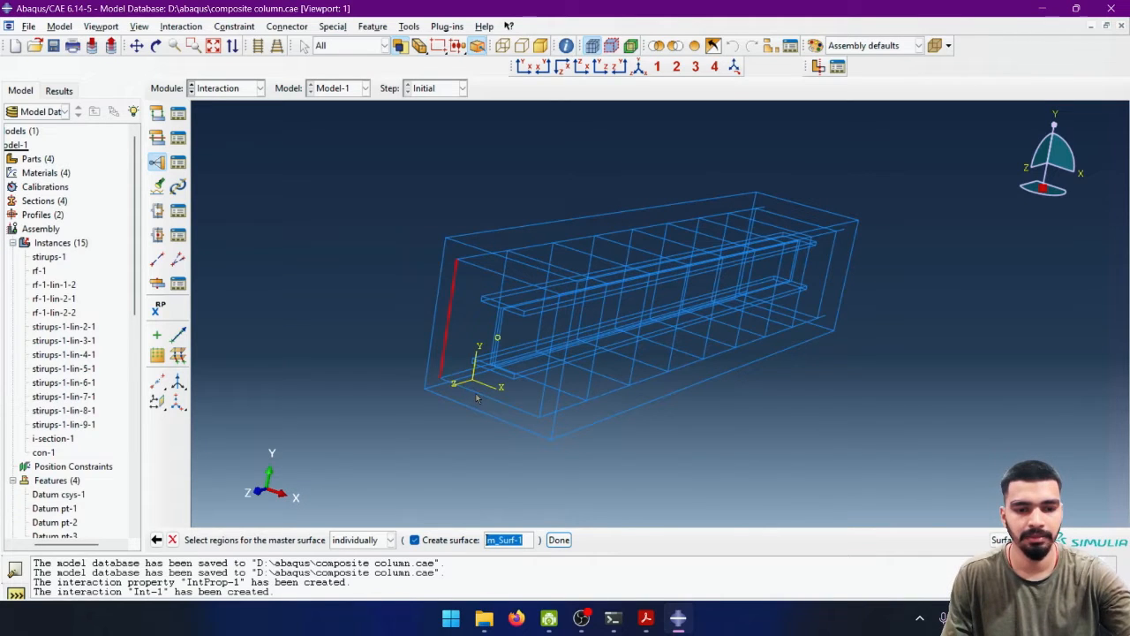
pyautogui.keyDown('shift'); pyautogui.click(549, 374); pyautogui.keyUp('shift')
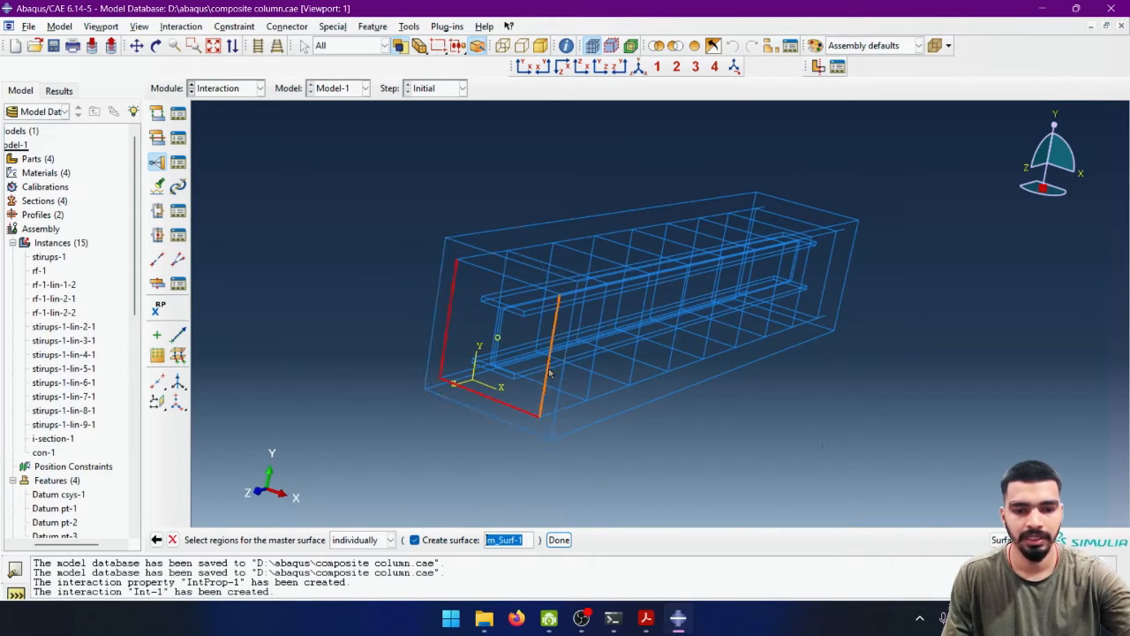
pyautogui.keyDown('shift'); pyautogui.click(508, 280); pyautogui.keyUp('shift')
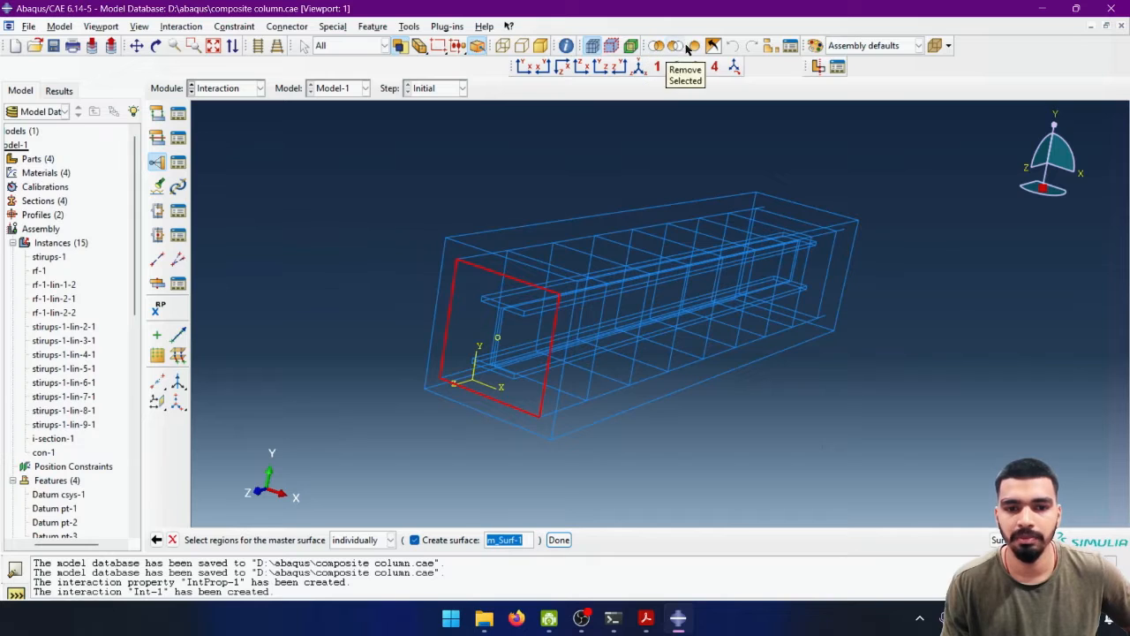
# - Replace the displayed model with only the stirrup instances stirups-1-lin-2-1 through stirups-1-lin-9-1
pyautogui.click(770, 49)
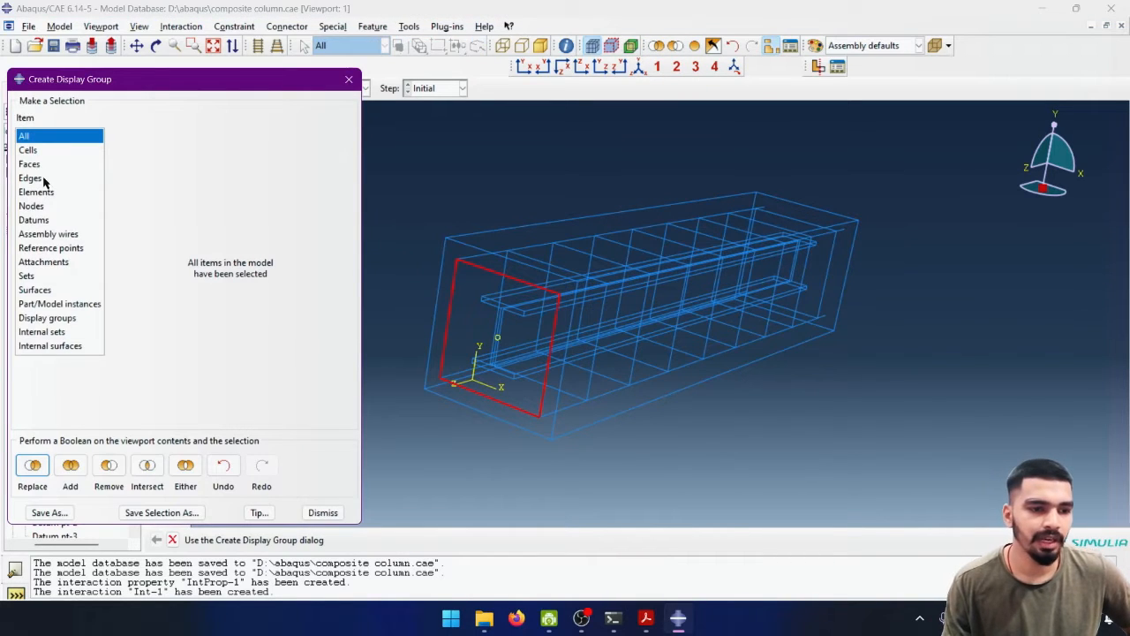
pyautogui.click(34, 290)
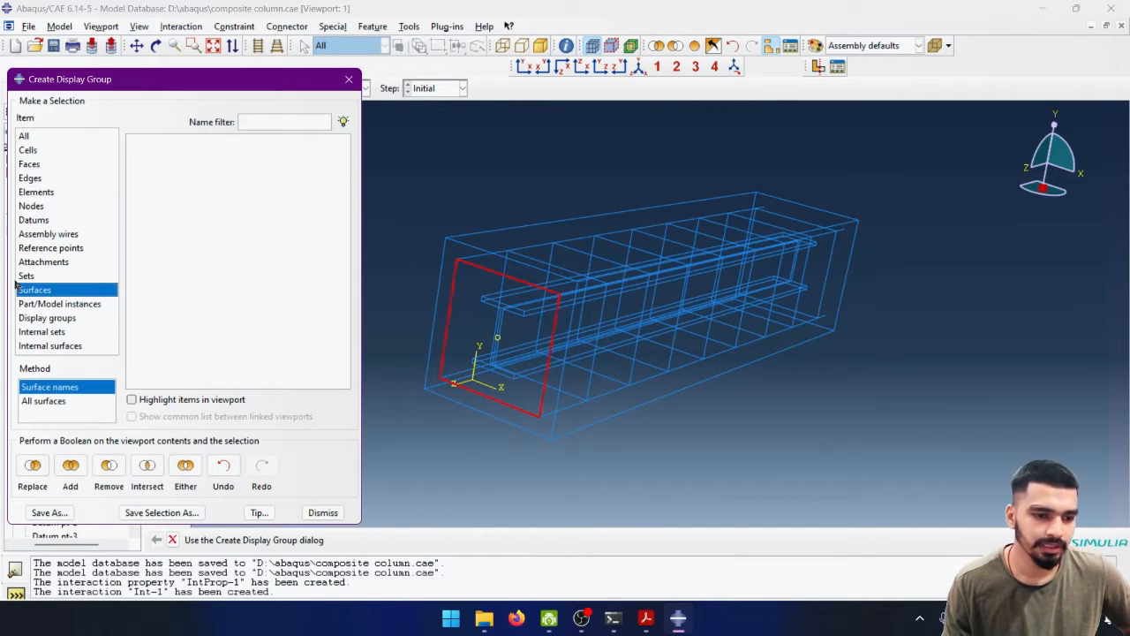
pyautogui.click(63, 304)
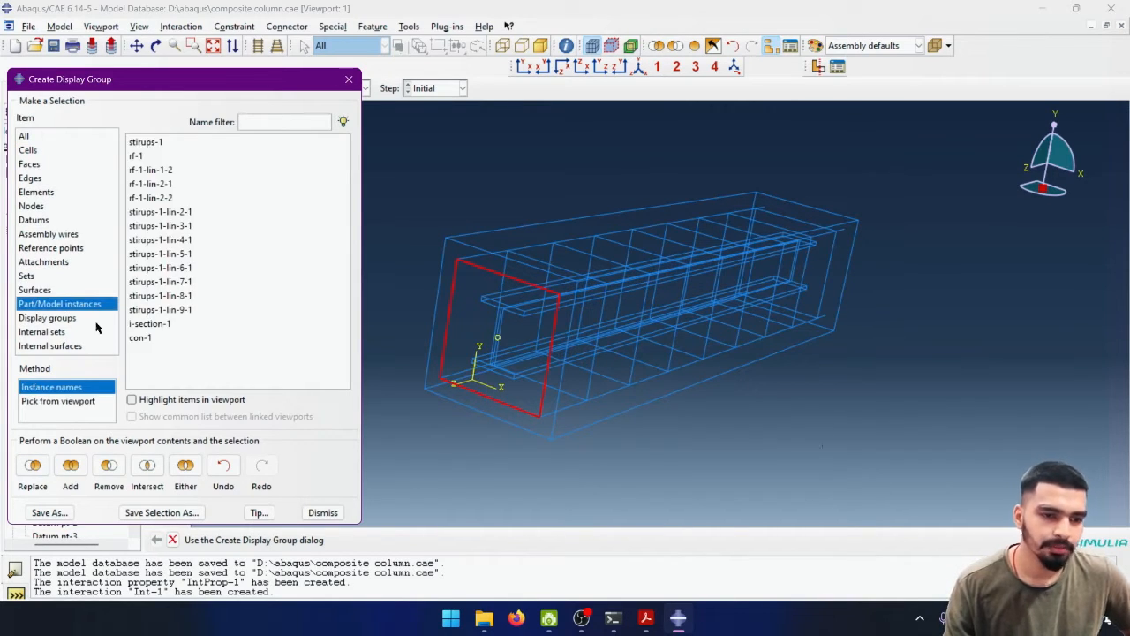
pyautogui.moveTo(217, 213); pyautogui.dragTo(146, 313)
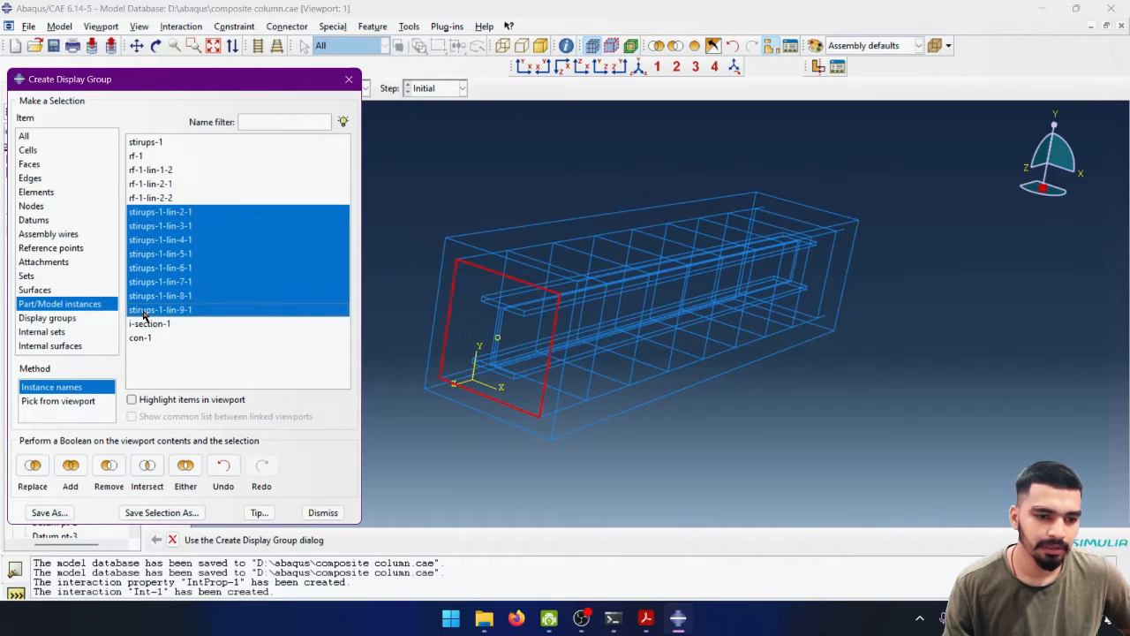
pyautogui.click(30, 469)
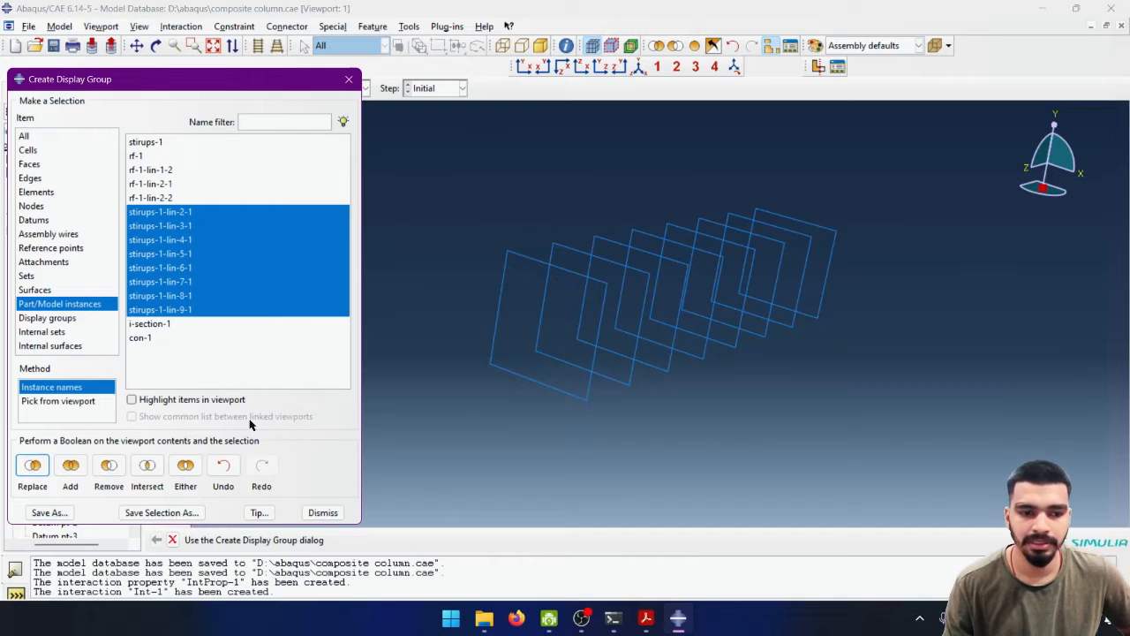
pyautogui.click(323, 516)
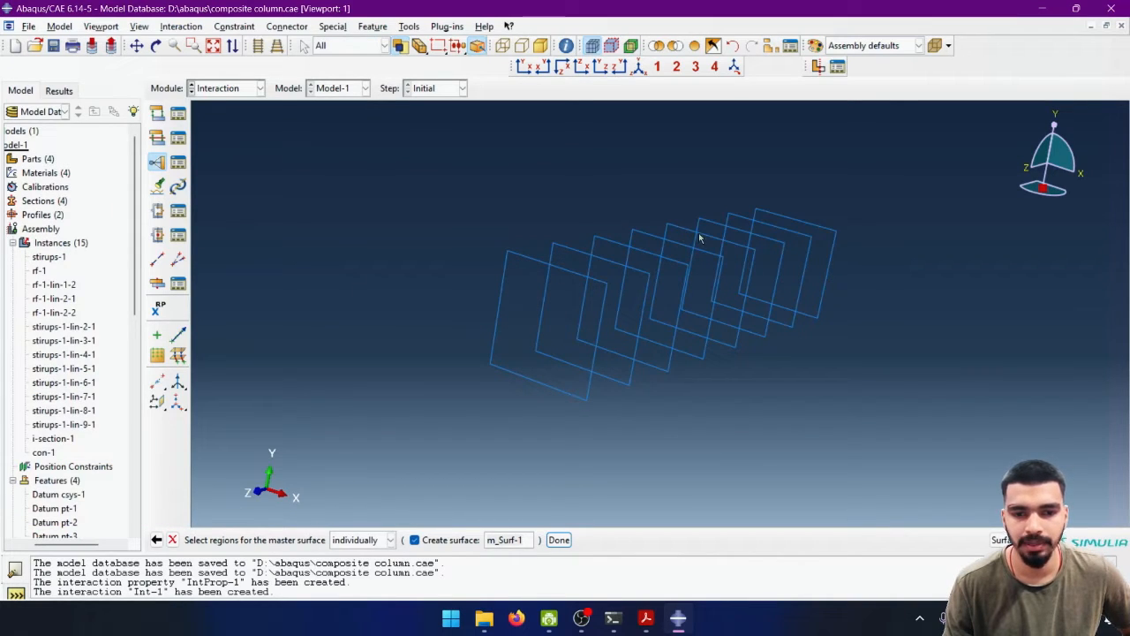
# - Assign all displayed stirrups as the Circumferential master surface, without creating a named surface
pyautogui.moveTo(875, 182); pyautogui.dragTo(461, 447)
pyautogui.click(425, 541)
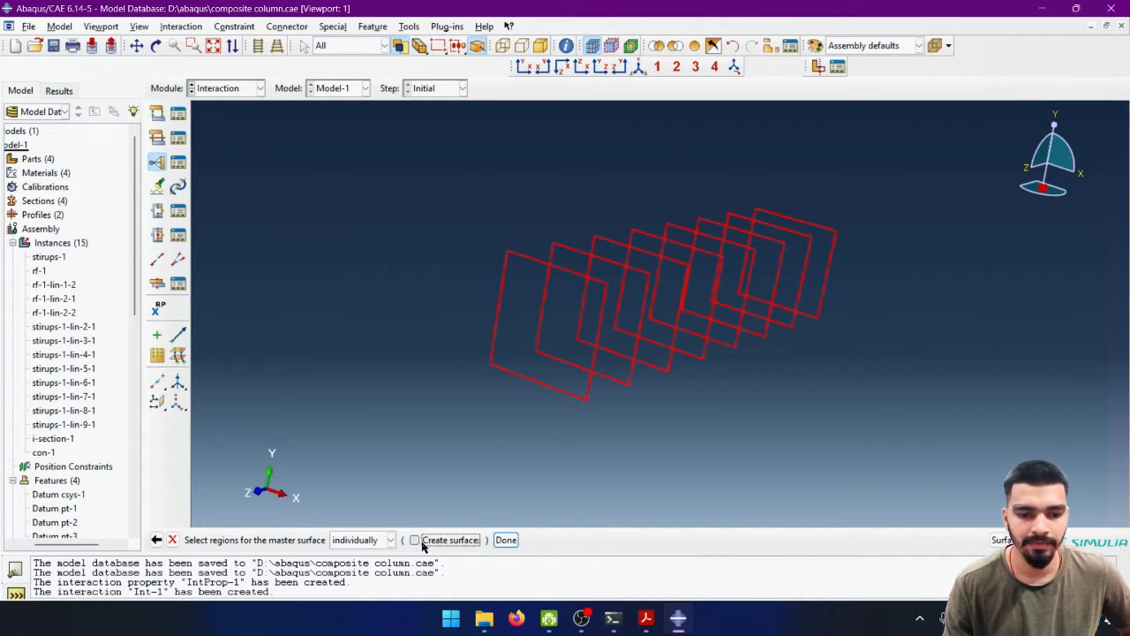
pyautogui.click(505, 540)
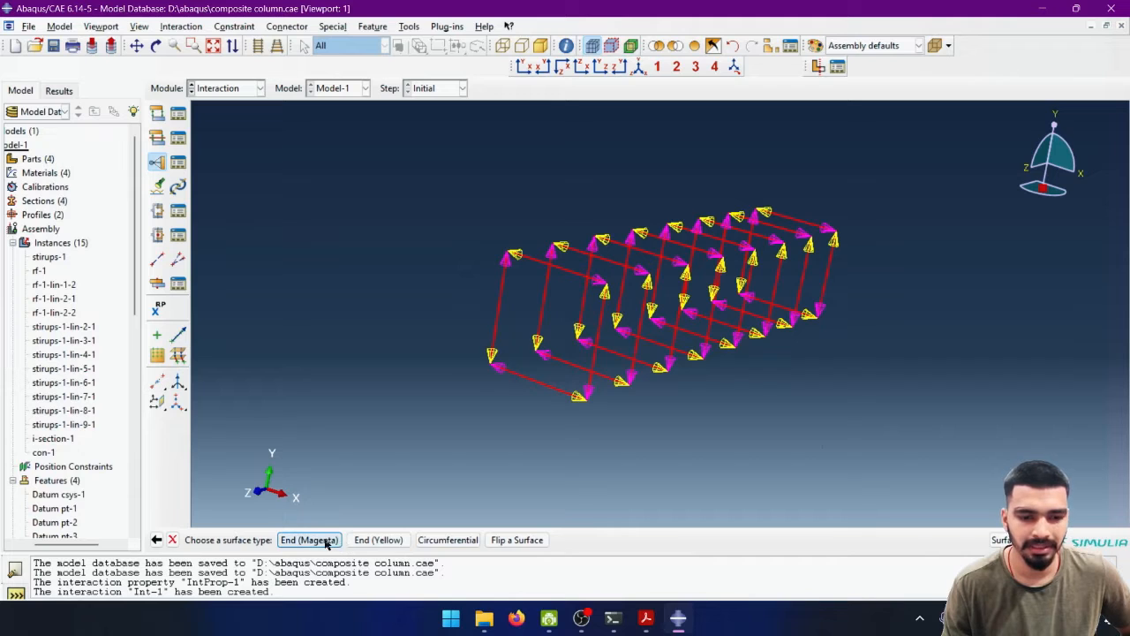
pyautogui.click(448, 540)
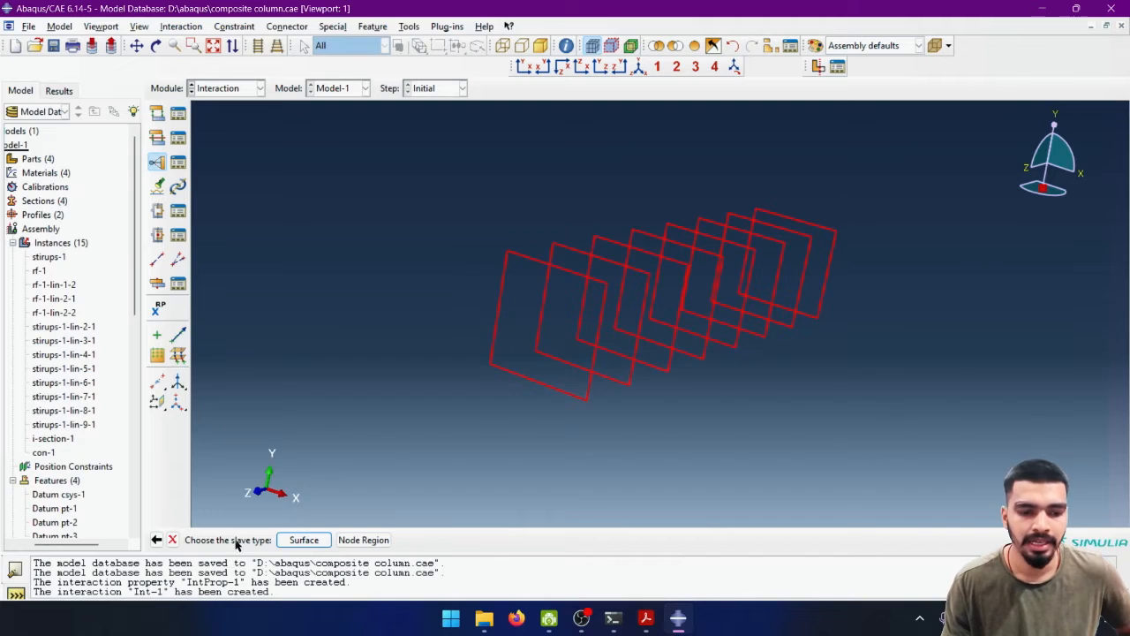
# - Use a surface as the slave type and display only the reinforcement instances rf-1, rf-1-lin-1-2, rf-1-lin-2-1 and rf-1-lin-2-2
pyautogui.click(298, 541)
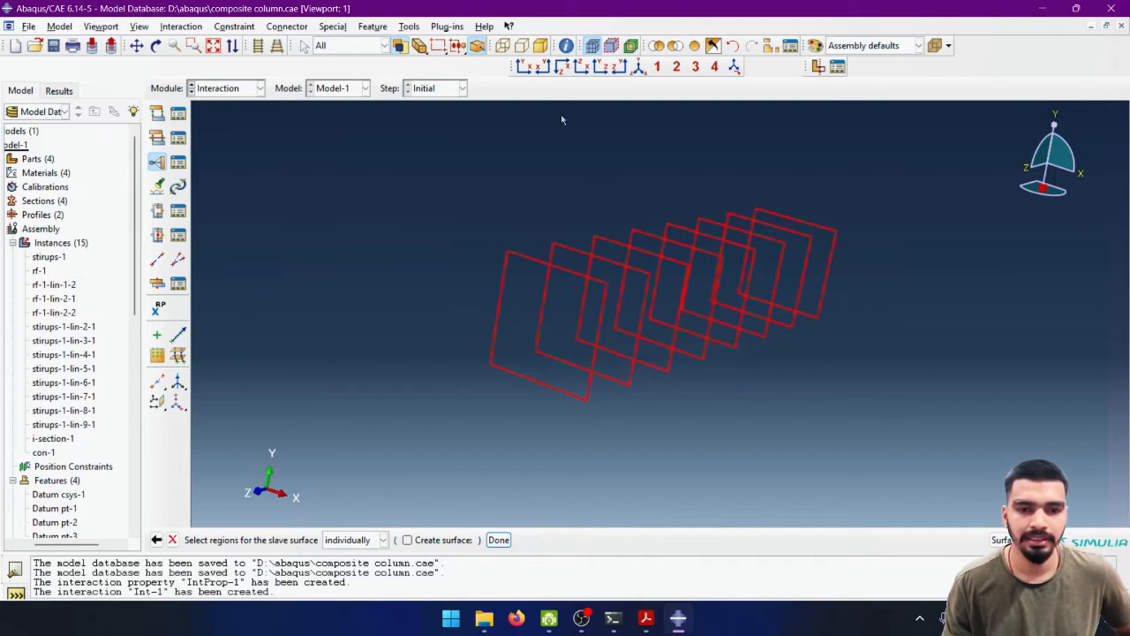
pyautogui.click(696, 50)
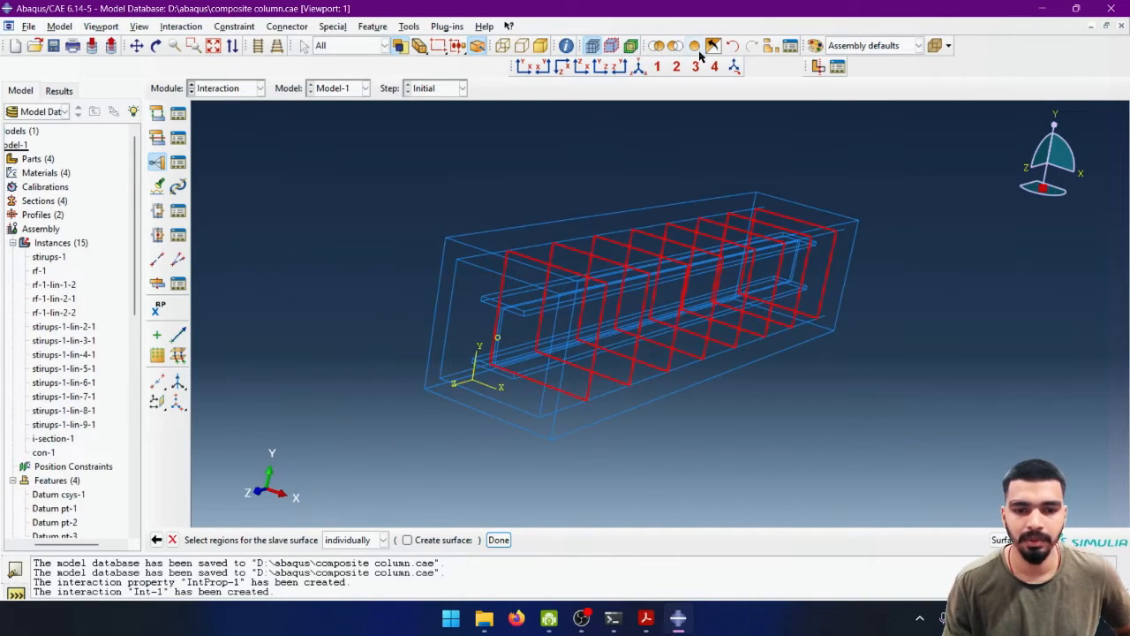
pyautogui.click(769, 45)
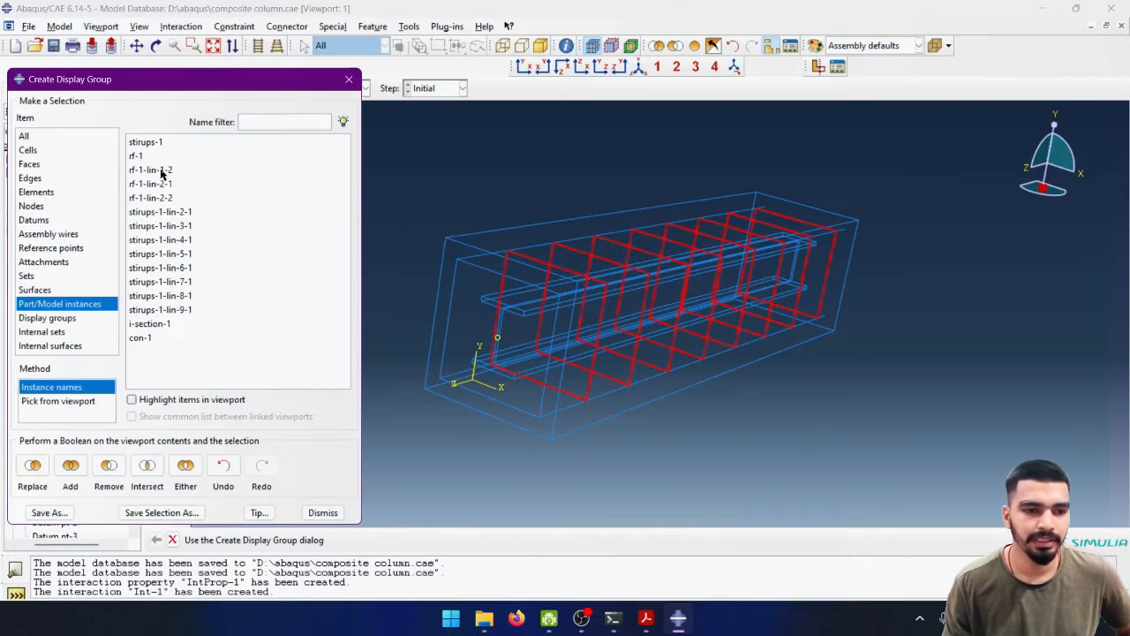
pyautogui.moveTo(209, 144); pyautogui.dragTo(194, 198)
pyautogui.click(239, 184)
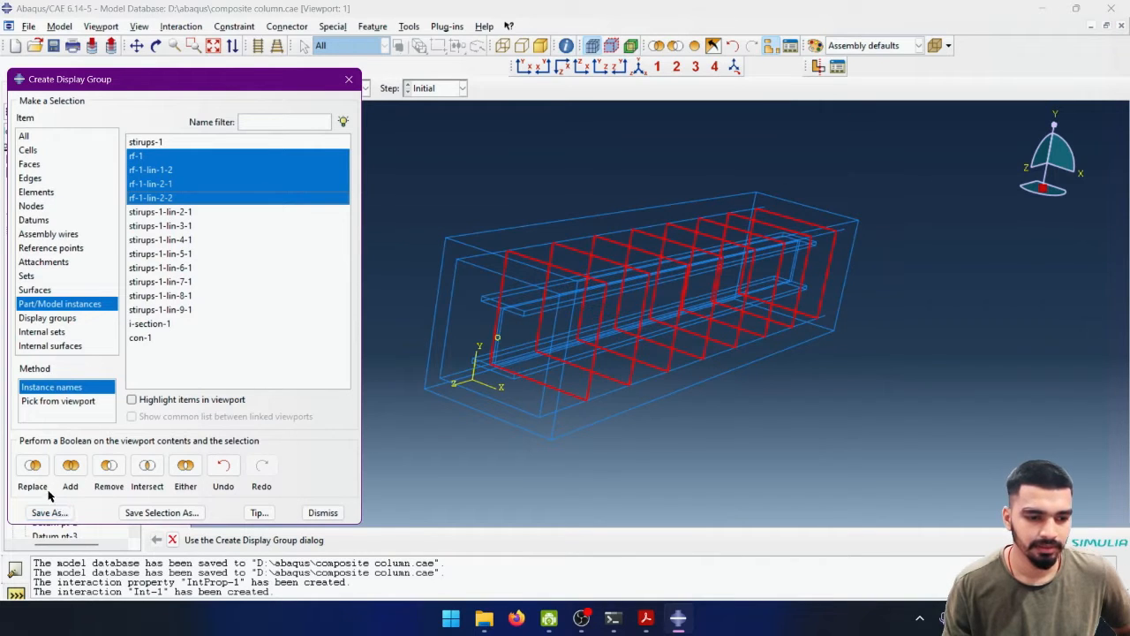
pyautogui.click(33, 468)
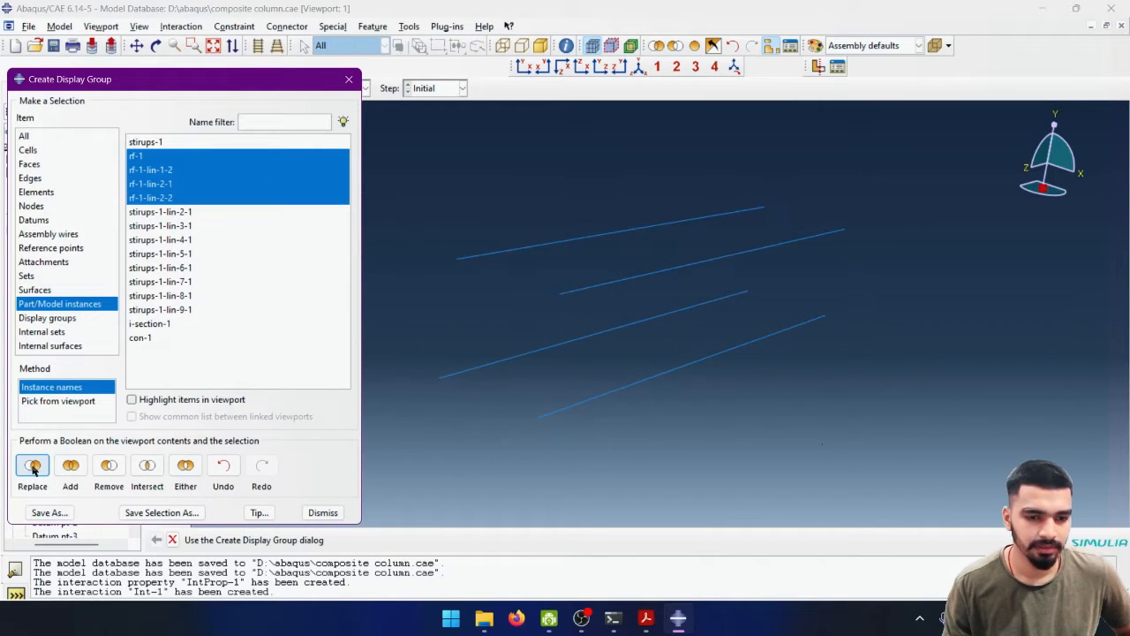
pyautogui.click(322, 512)
# - Assign the four reinforcement bars as the Circumferential slave surface and accept the tie constraint with its default settings
pyautogui.moveTo(815, 159); pyautogui.dragTo(438, 438)
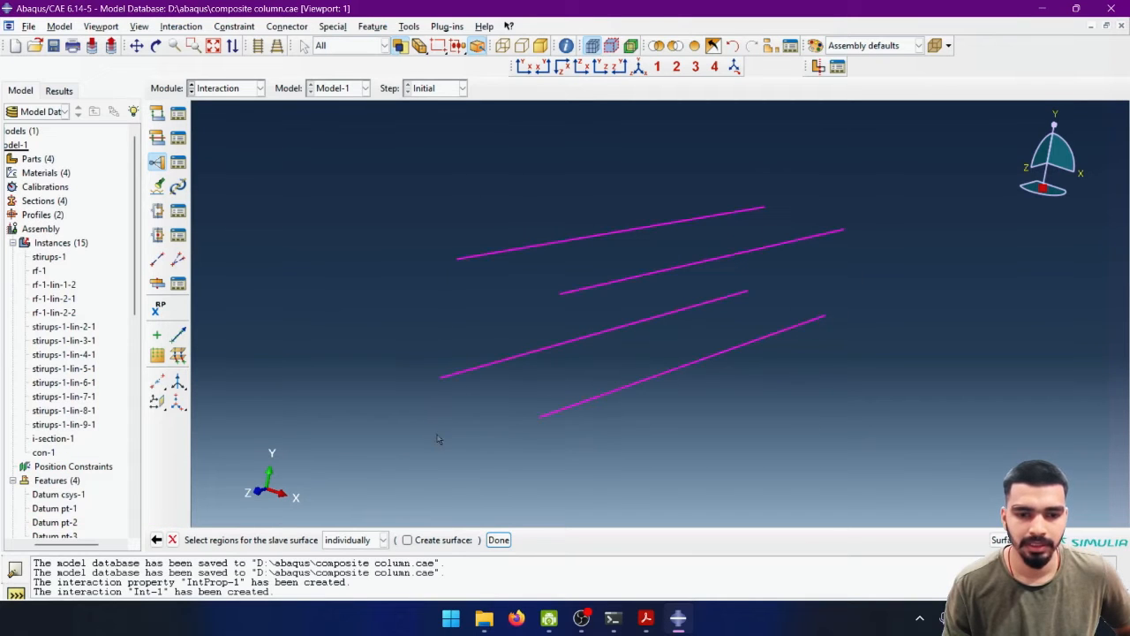
pyautogui.click(497, 540)
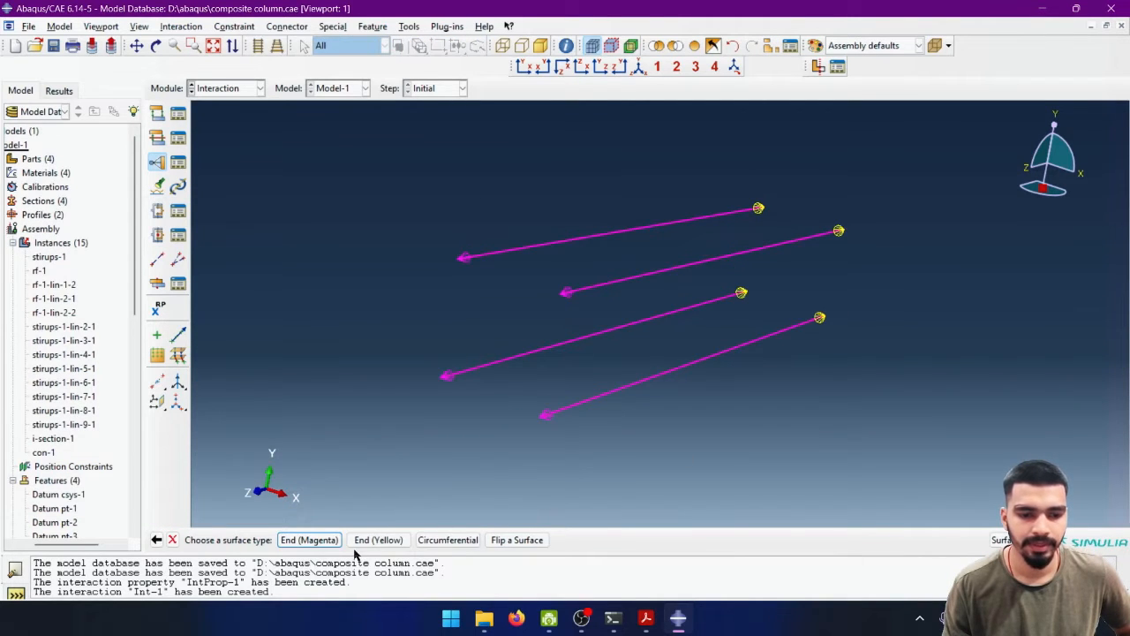
pyautogui.click(449, 540)
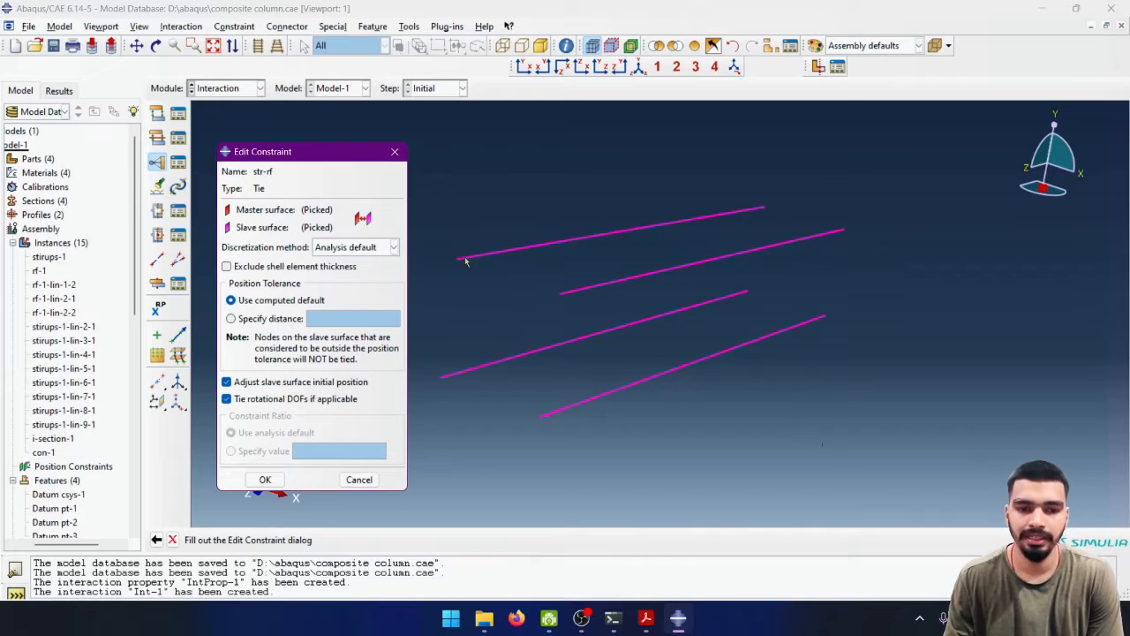
pyautogui.moveTo(286, 152); pyautogui.dragTo(250, 156)
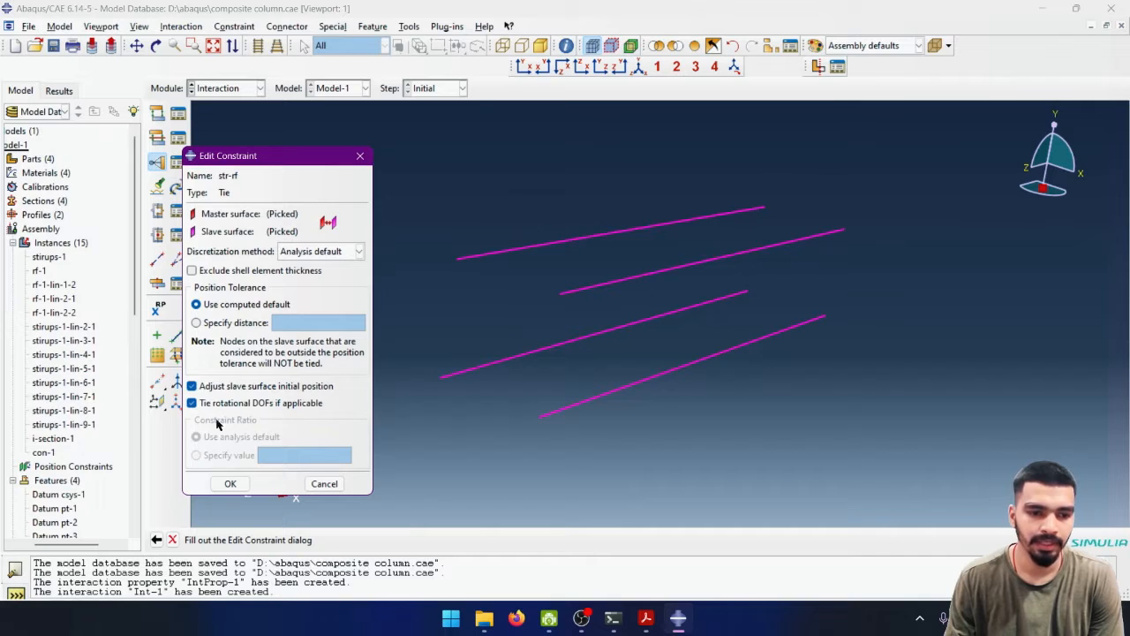
pyautogui.click(226, 483)
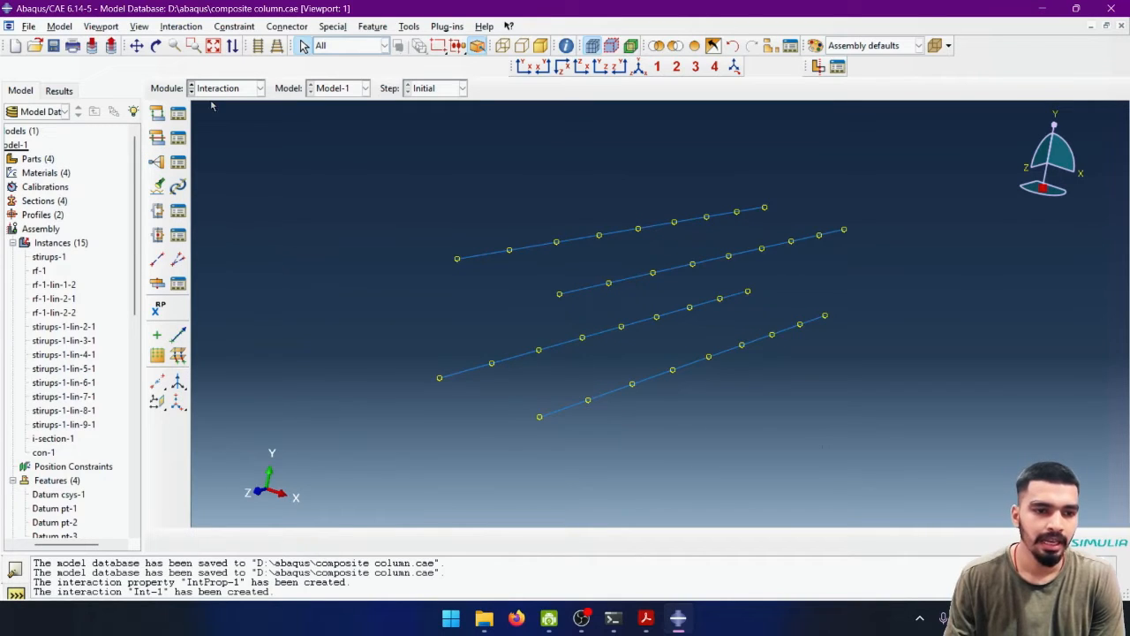
# - Reopen the str-rf constraint for editing and begin reselecting its master region as a surface
pyautogui.click(177, 162)
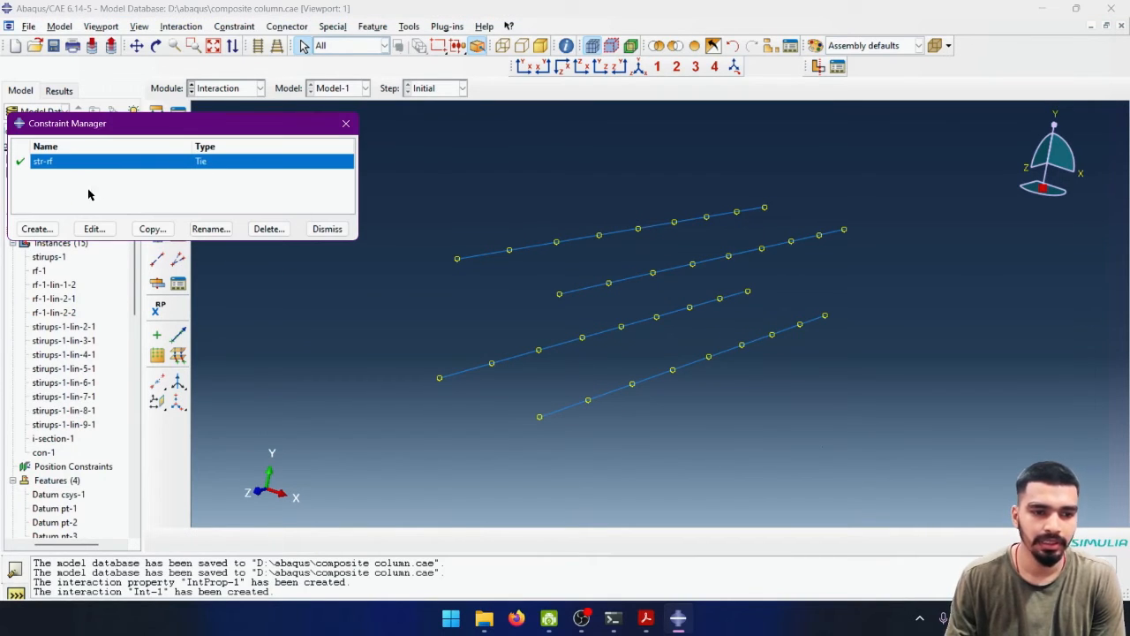
pyautogui.click(92, 229)
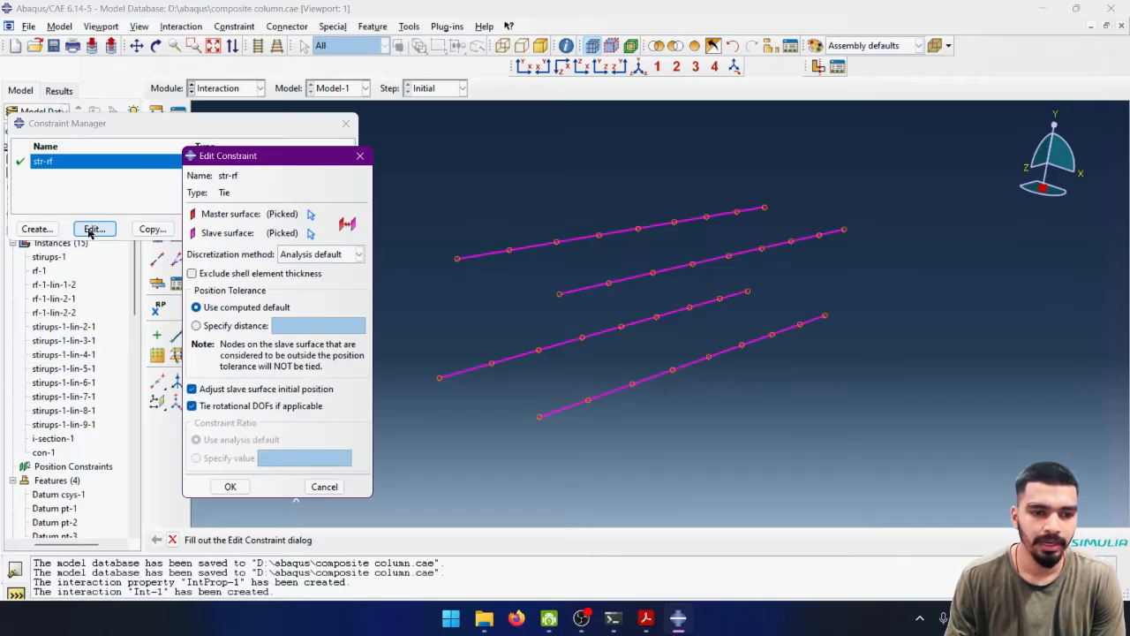
pyautogui.click(310, 214)
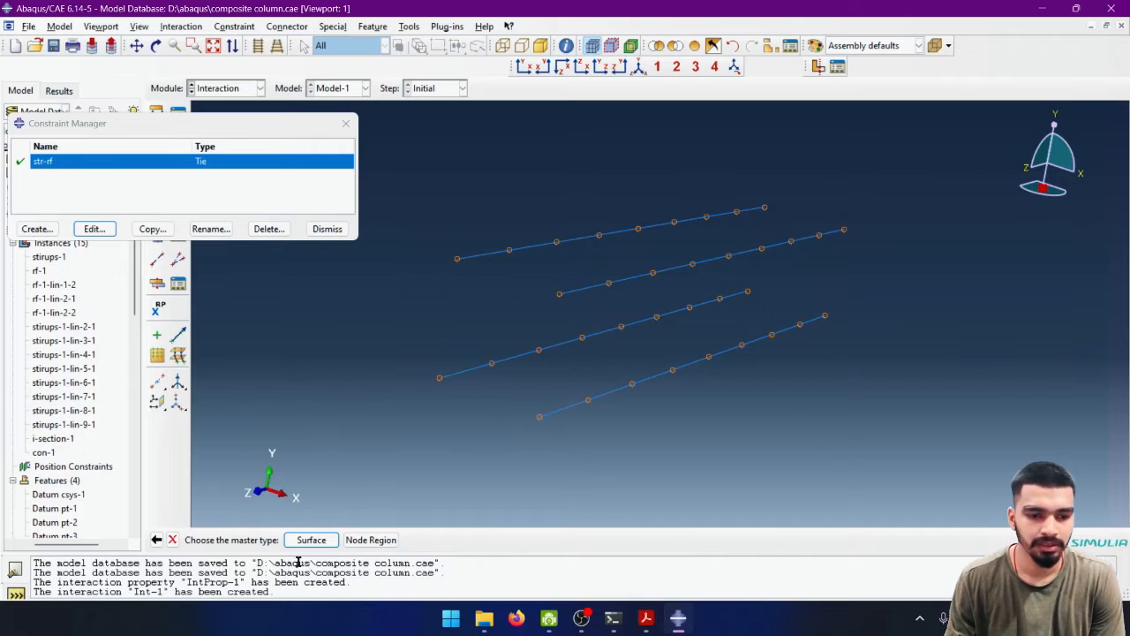
pyautogui.click(309, 540)
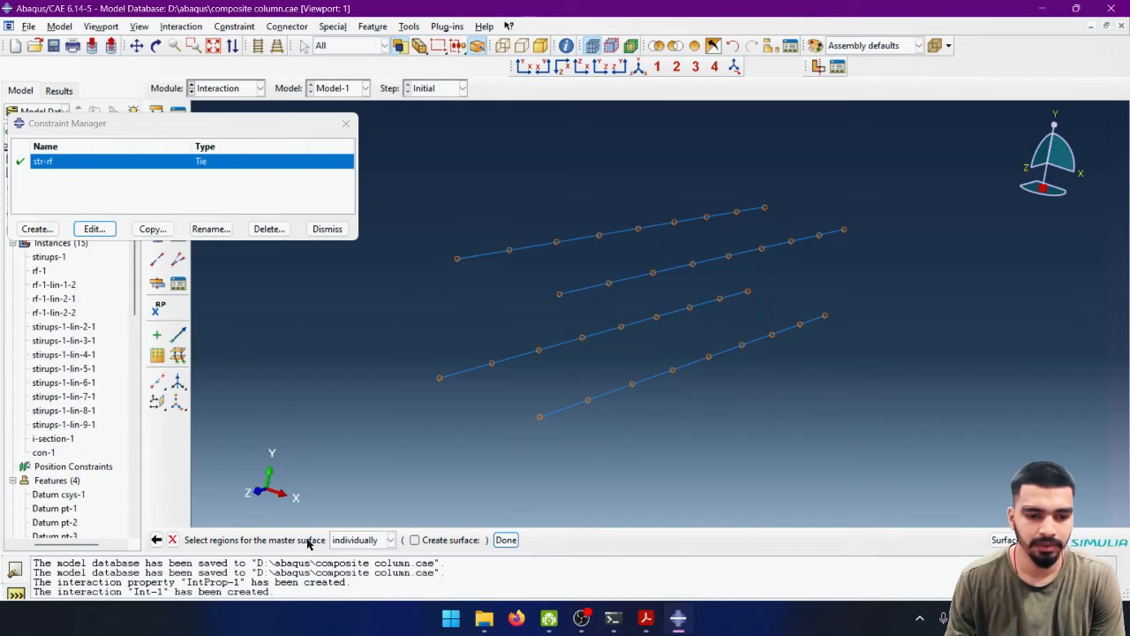
# - Restore the full model, then display only stirups-1 and stirups-1-lin-2-1 through stirups-1-lin-9-1, leaving out the rf instances
pyautogui.click(693, 48)
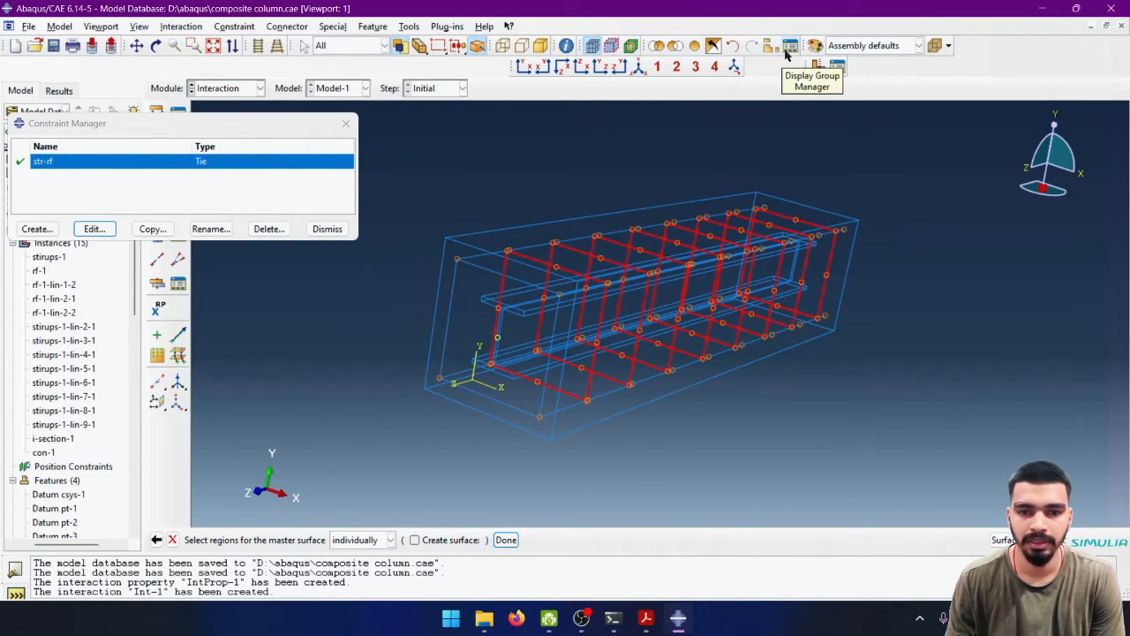
pyautogui.click(770, 46)
pyautogui.moveTo(216, 218); pyautogui.dragTo(161, 314)
pyautogui.click(153, 142)
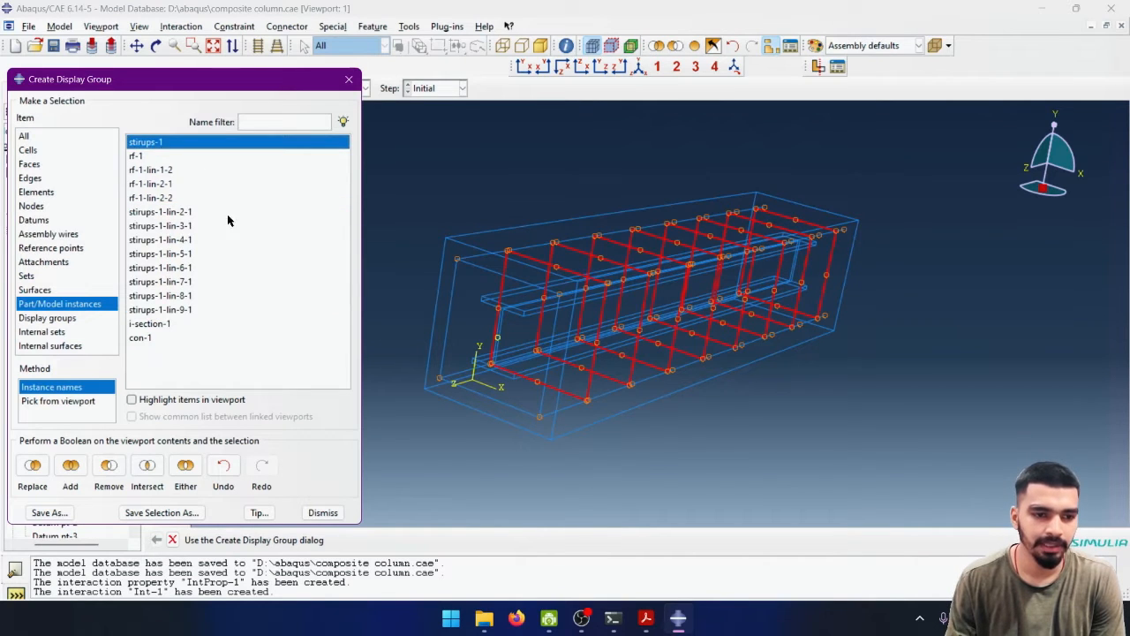
pyautogui.moveTo(206, 214); pyautogui.dragTo(147, 316)
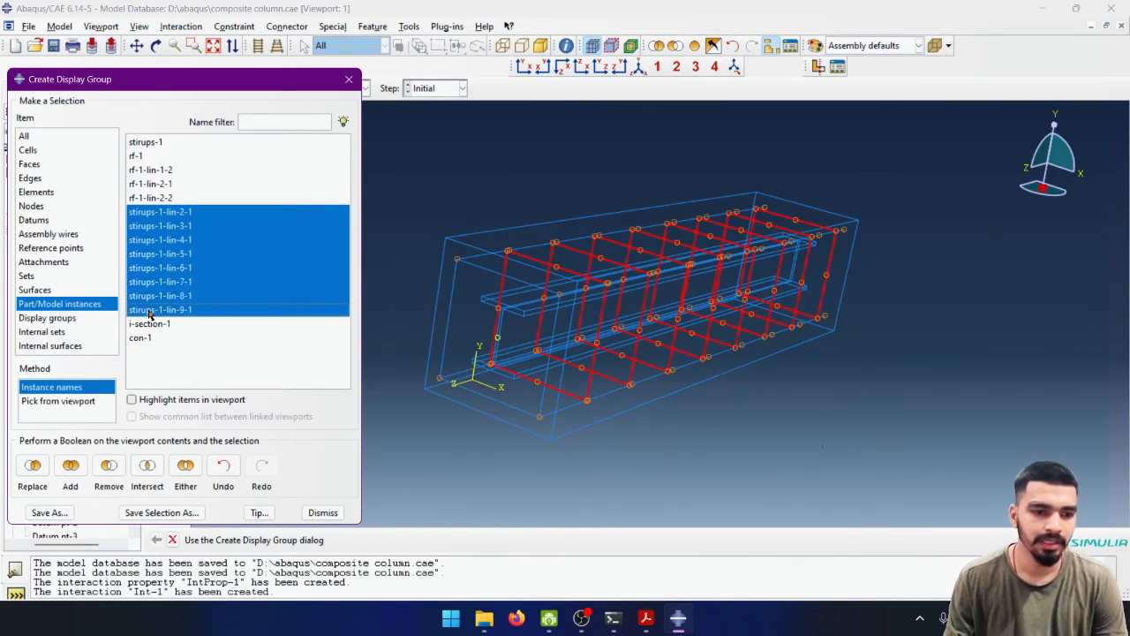
pyautogui.keyDown('shift'); pyautogui.click(155, 145); pyautogui.keyUp('shift')
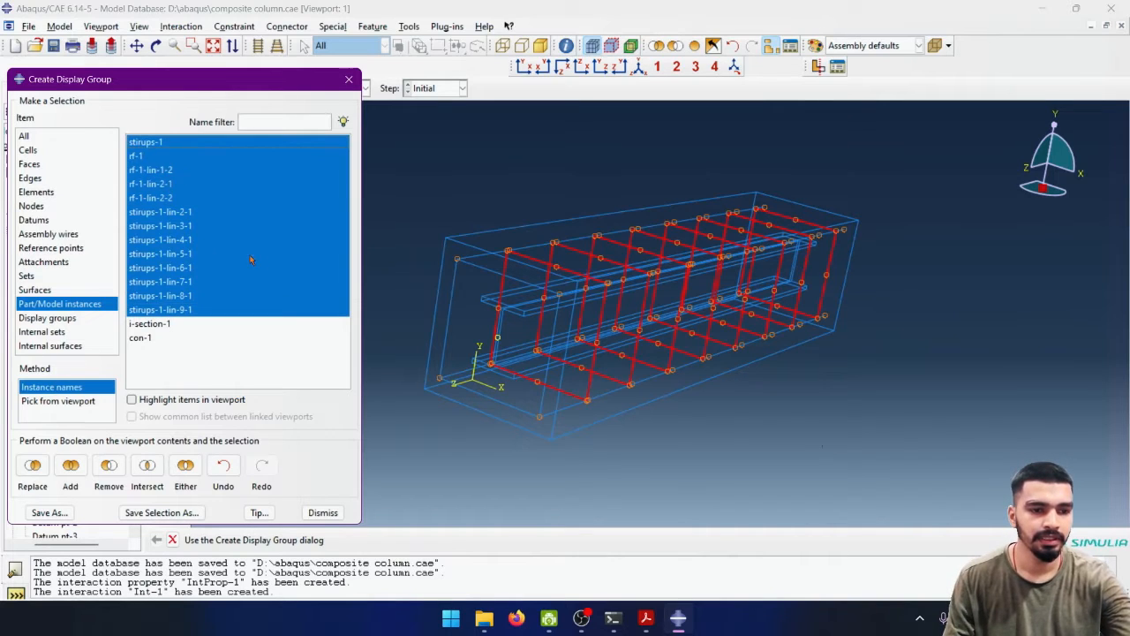
pyautogui.keyDown('ctrl'); pyautogui.click(179, 156); pyautogui.keyUp('ctrl')
pyautogui.keyDown('ctrl'); pyautogui.click(171, 169); pyautogui.keyUp('ctrl')
pyautogui.keyDown('ctrl'); pyautogui.click(167, 184); pyautogui.keyUp('ctrl')
pyautogui.keyDown('ctrl'); pyautogui.click(164, 199); pyautogui.keyUp('ctrl')
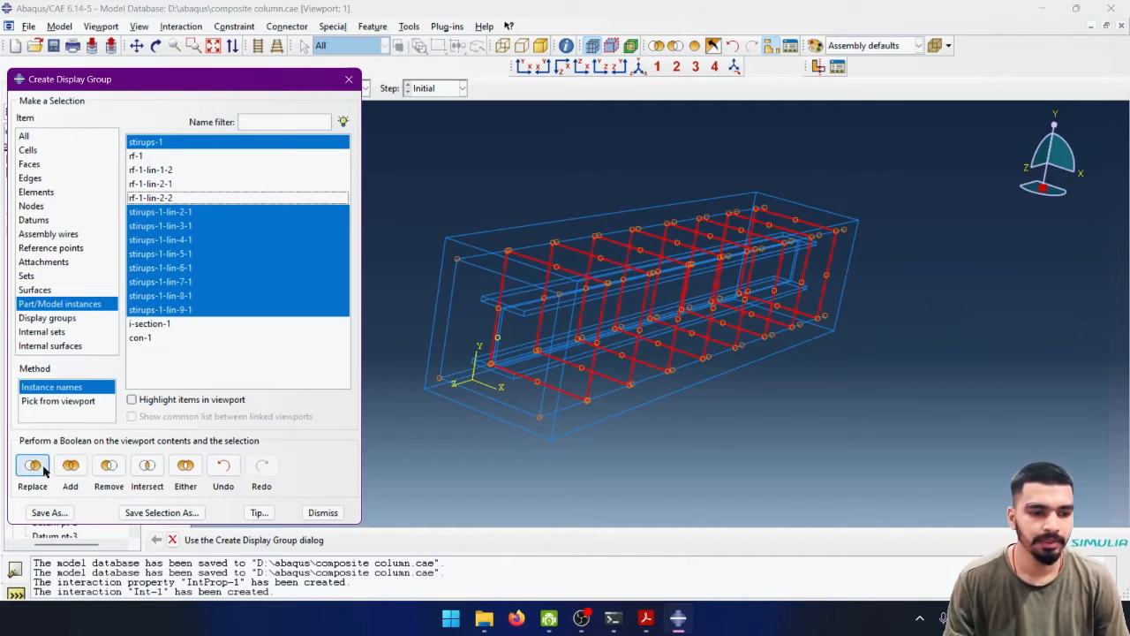
pyautogui.click(32, 465)
pyautogui.click(348, 81)
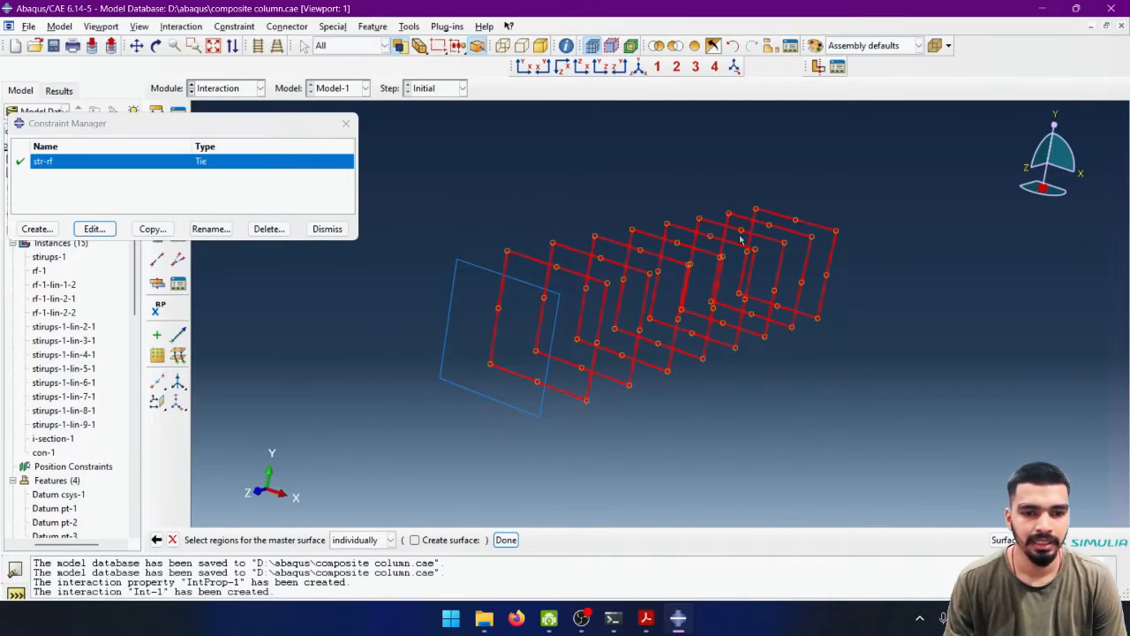
# - Assign all nine displayed stirrups as the Circumferential master surface of str-rf and accept the edited tie constraint
pyautogui.moveTo(897, 165); pyautogui.dragTo(397, 449)
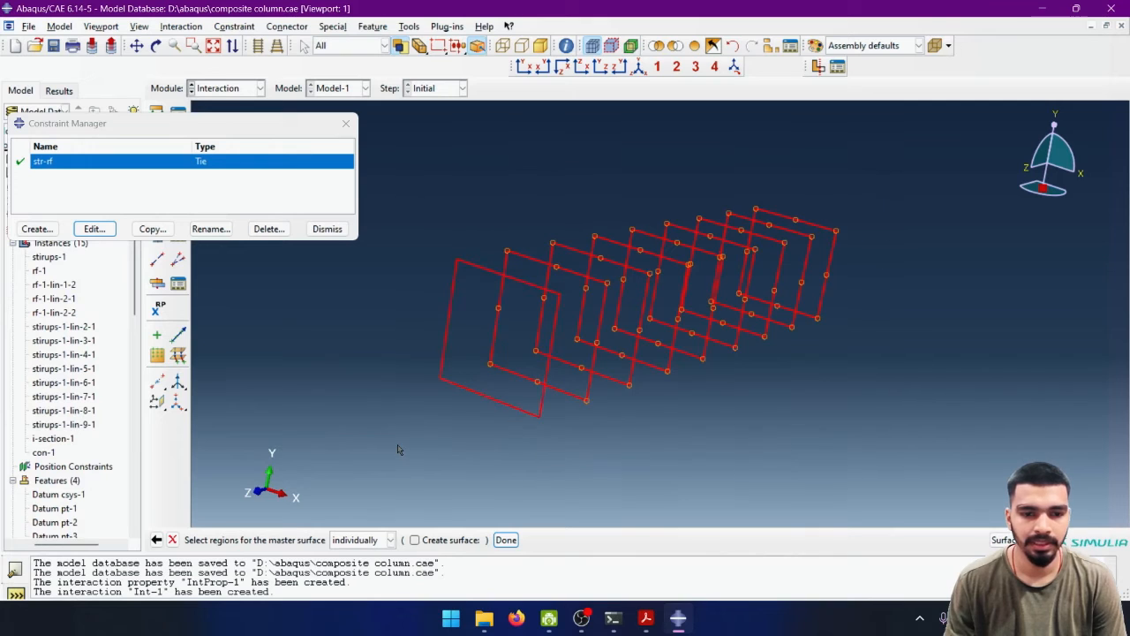
pyautogui.click(506, 539)
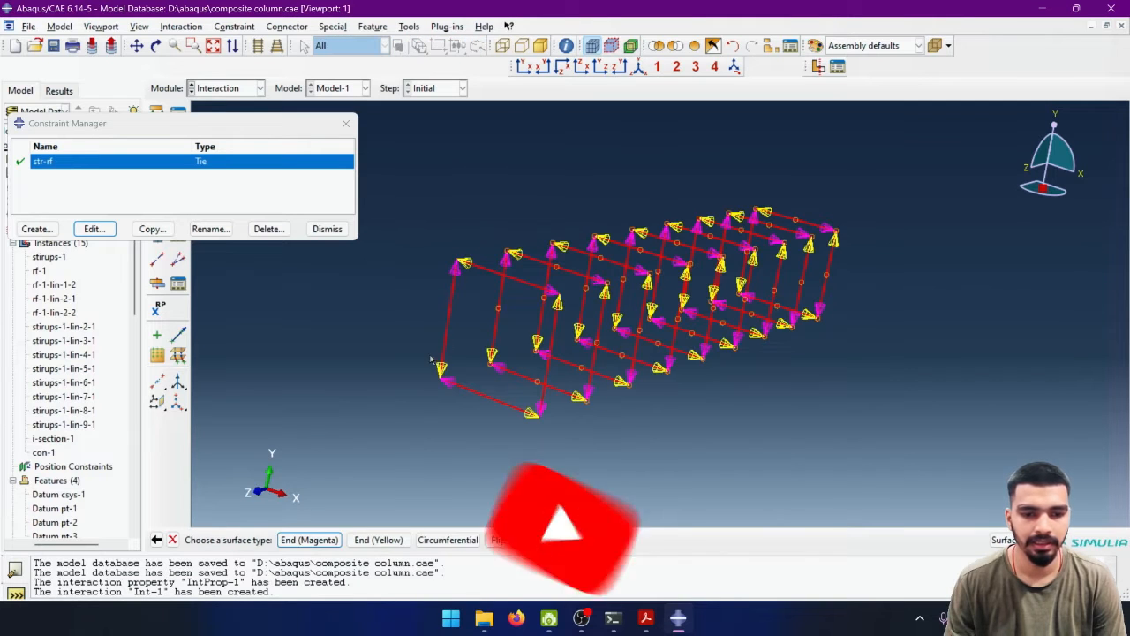
pyautogui.click(465, 539)
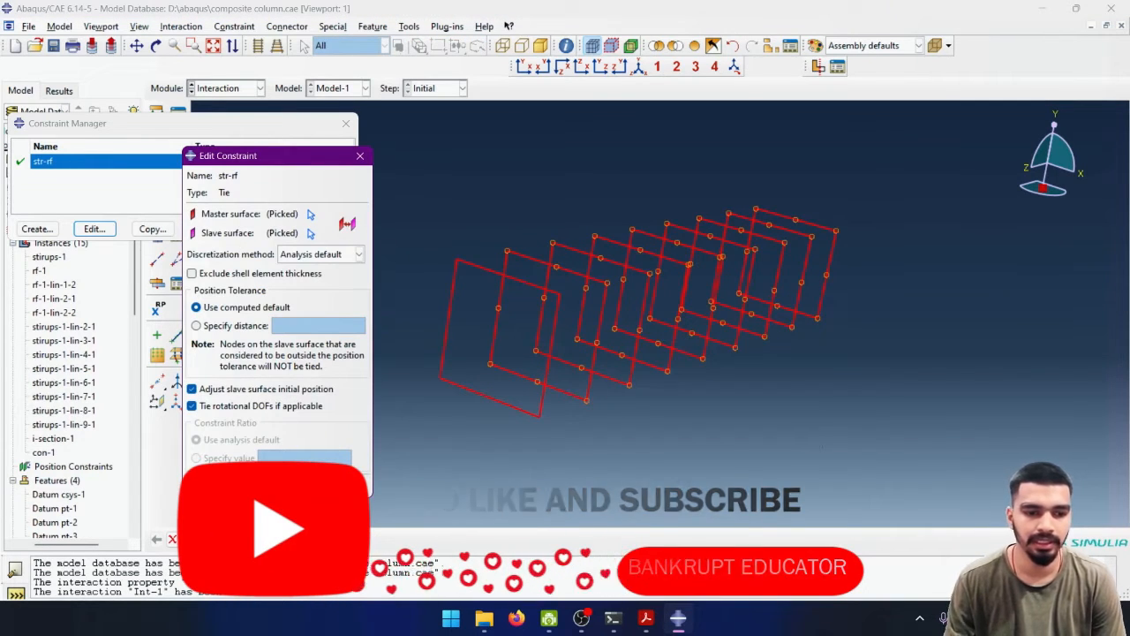
pyautogui.click(222, 482)
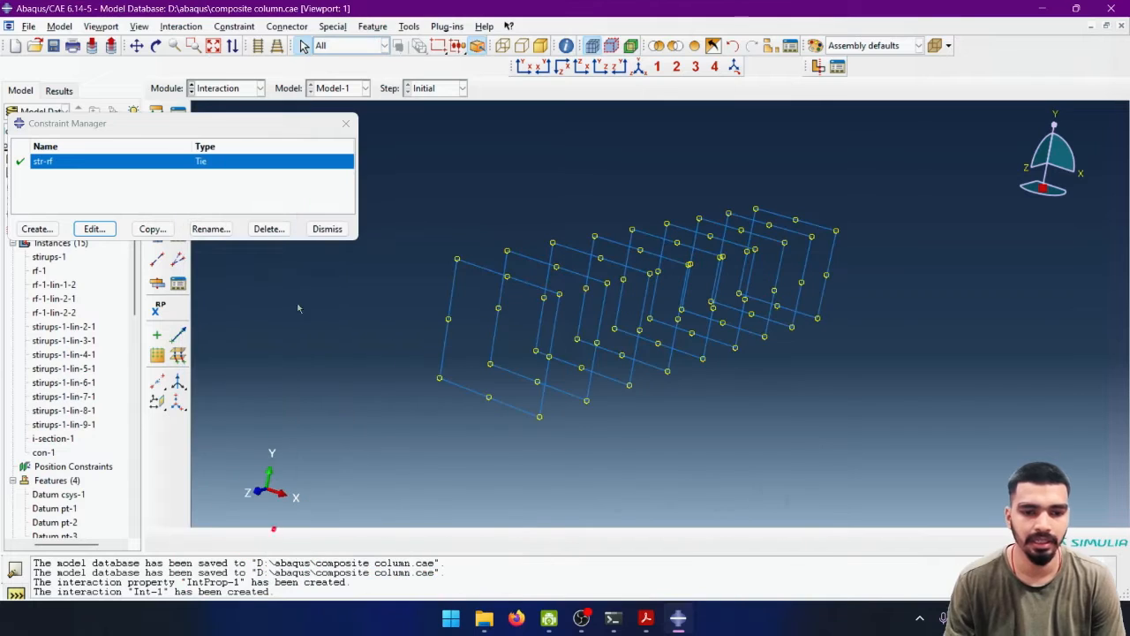
pyautogui.click(327, 228)
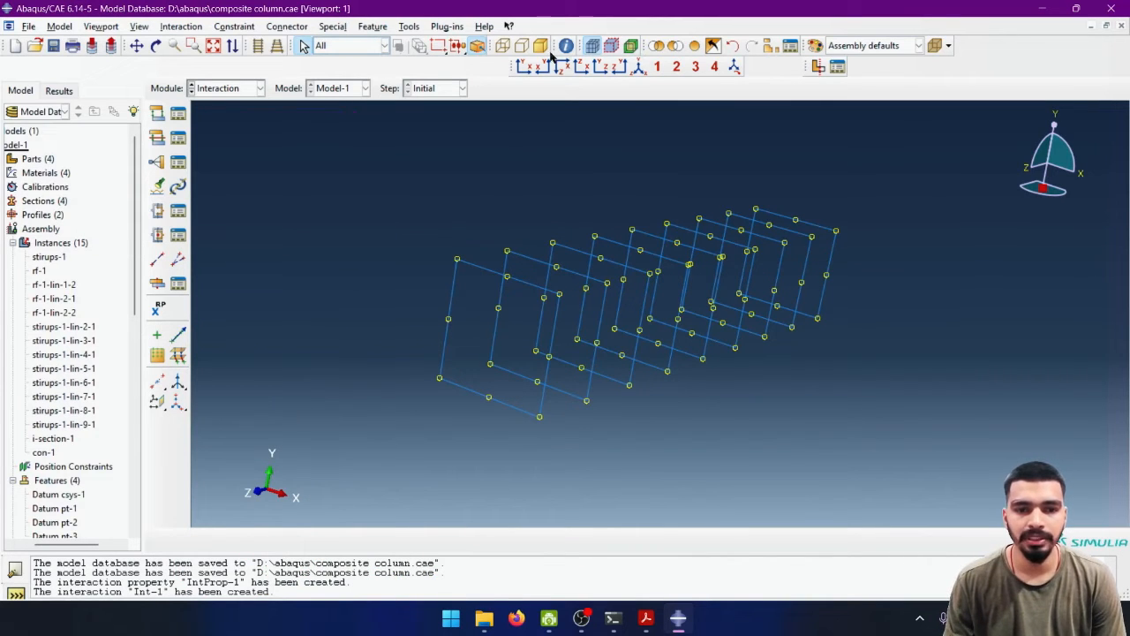
# - Restore the full model display and start a new Embedded region constraint named steel-conc
pyautogui.click(695, 49)
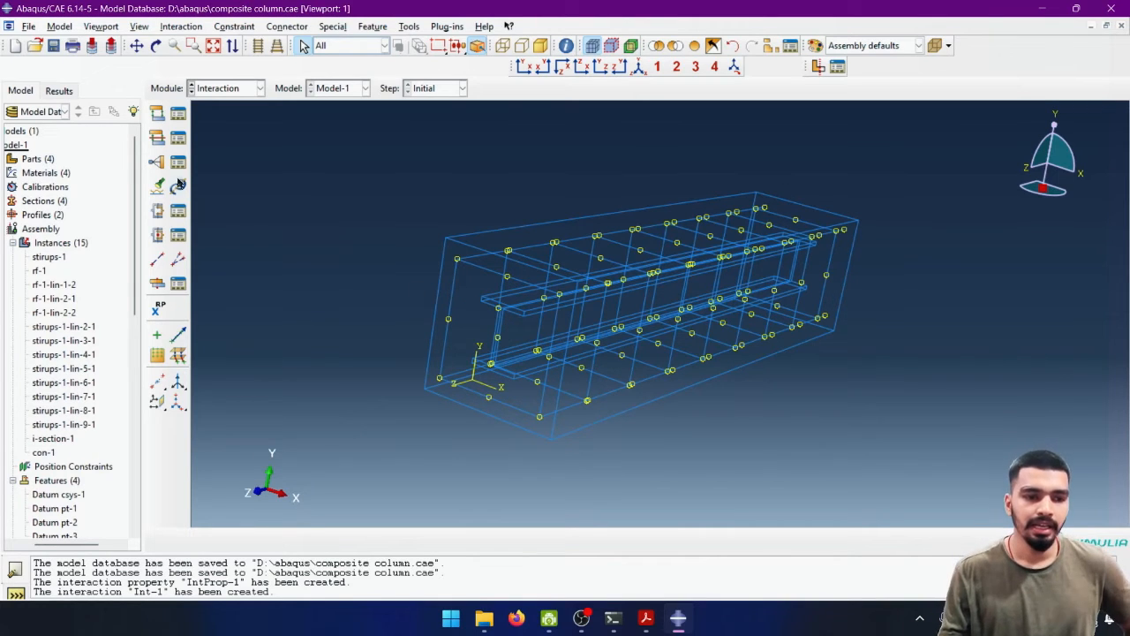
pyautogui.click(156, 163)
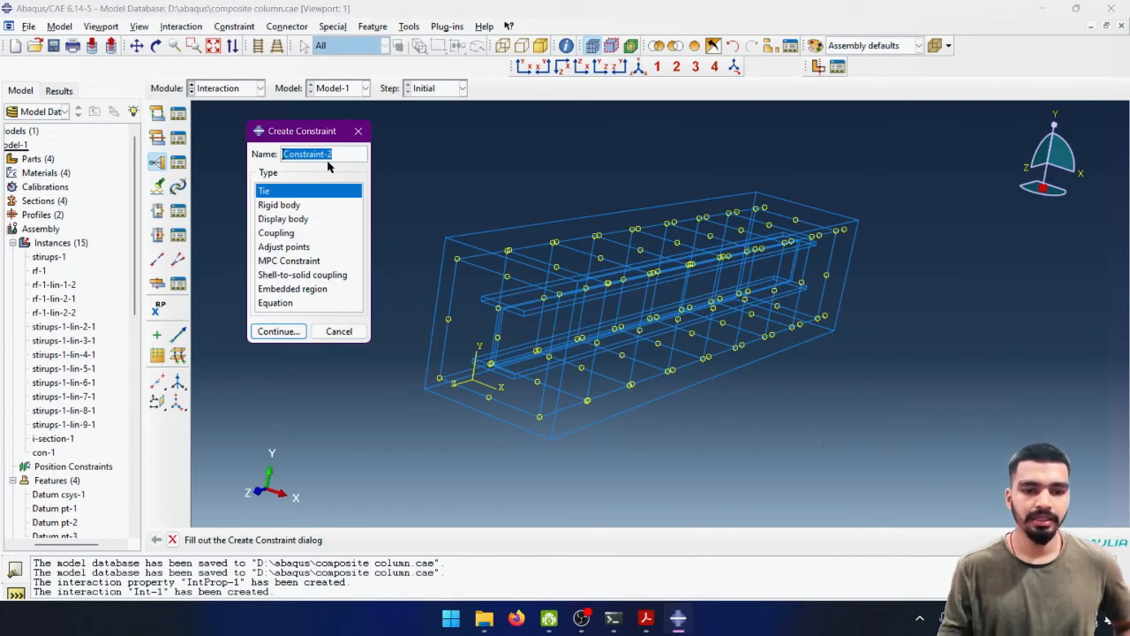
pyautogui.write('steel-')
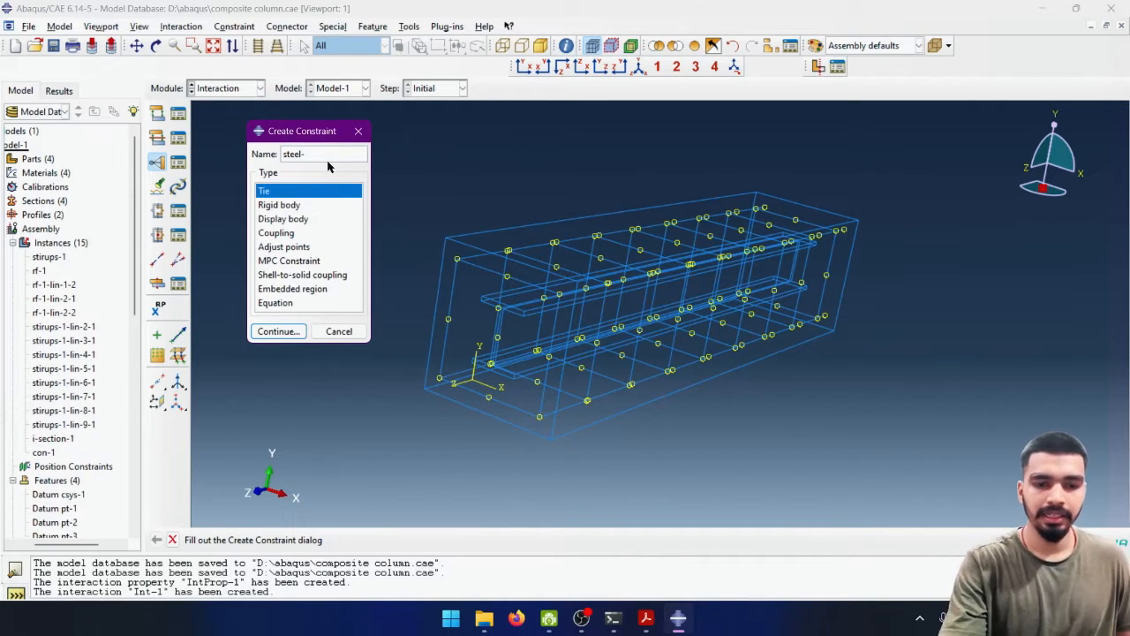
pyautogui.write('conc')
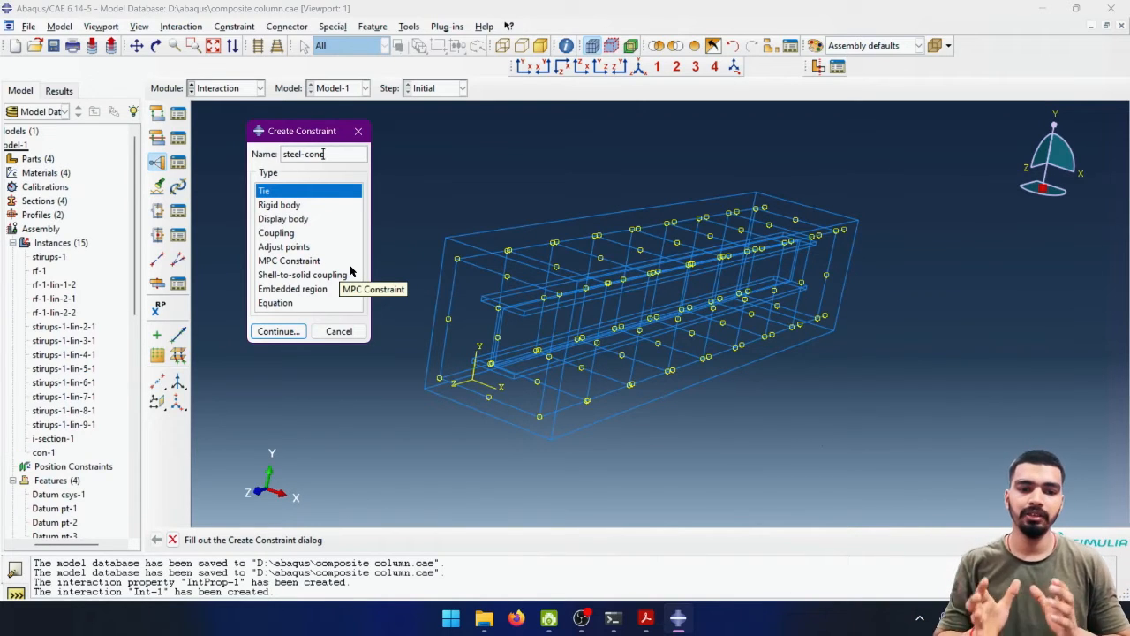
pyautogui.click(295, 292)
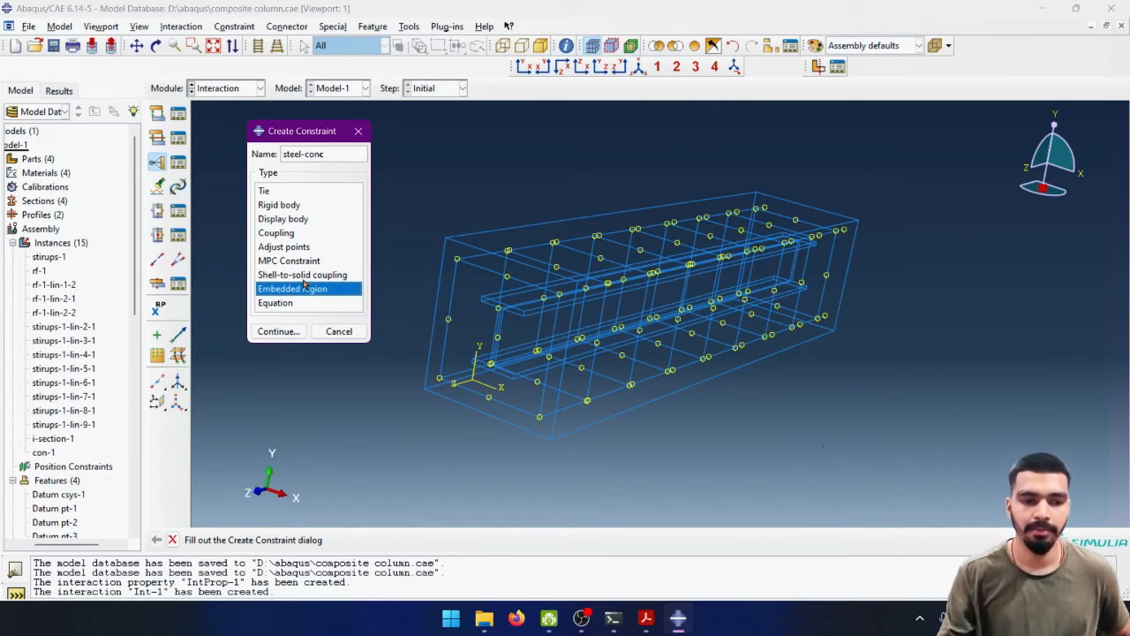
pyautogui.click(278, 331)
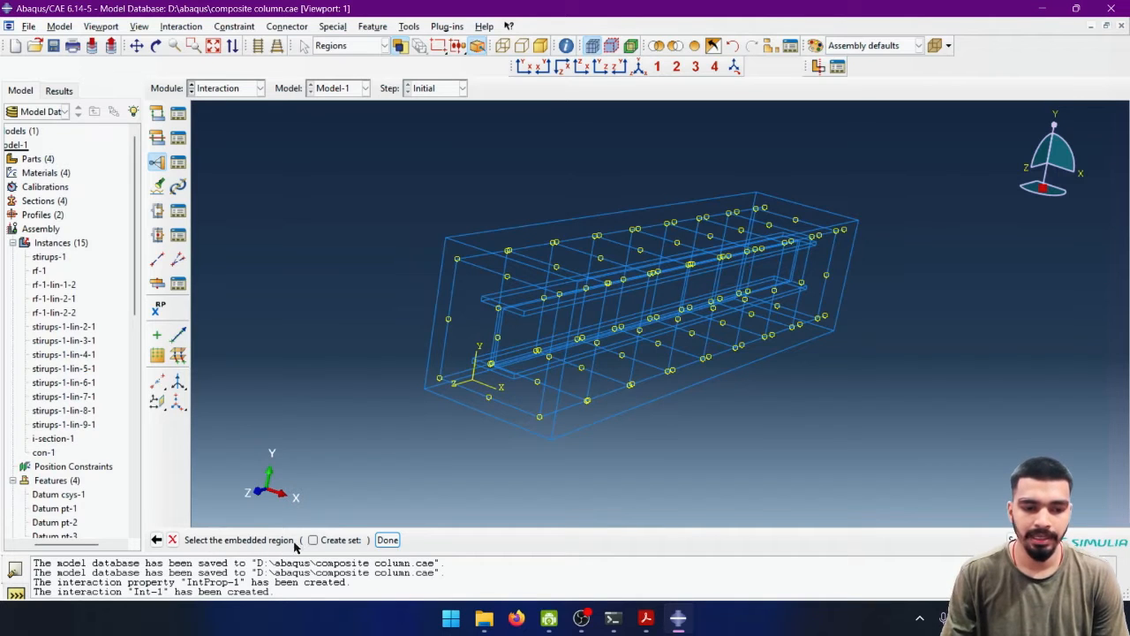
# - Hide the concrete instance con-1 so only the stirrups, reinforcement bars and I-section are displayed for selection
pyautogui.click(387, 540)
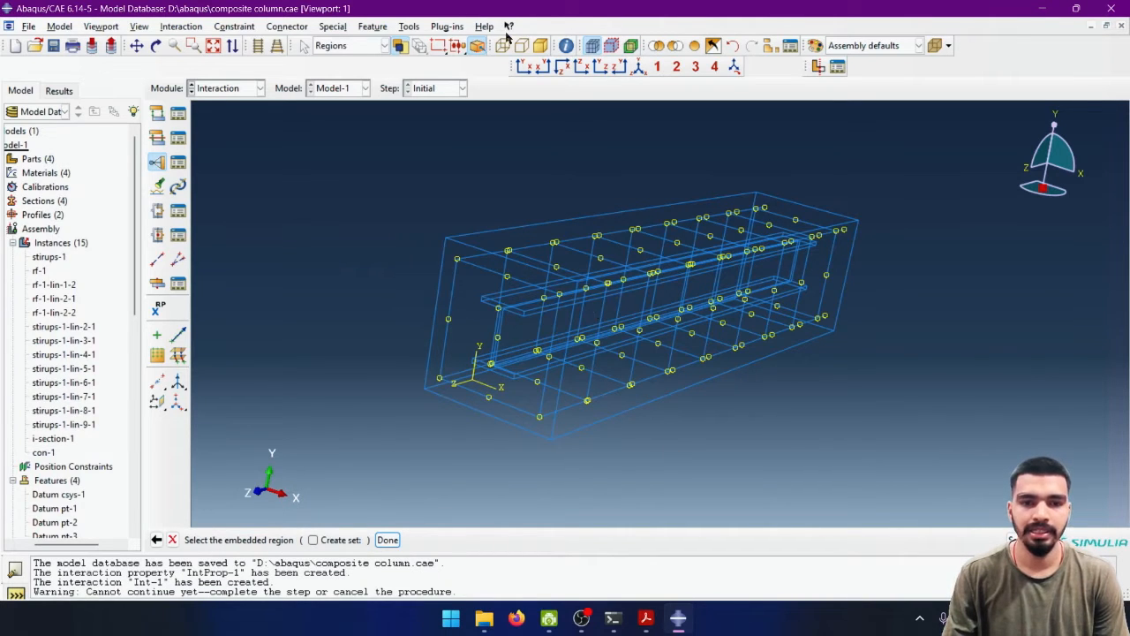
pyautogui.click(769, 51)
pyautogui.click(143, 340)
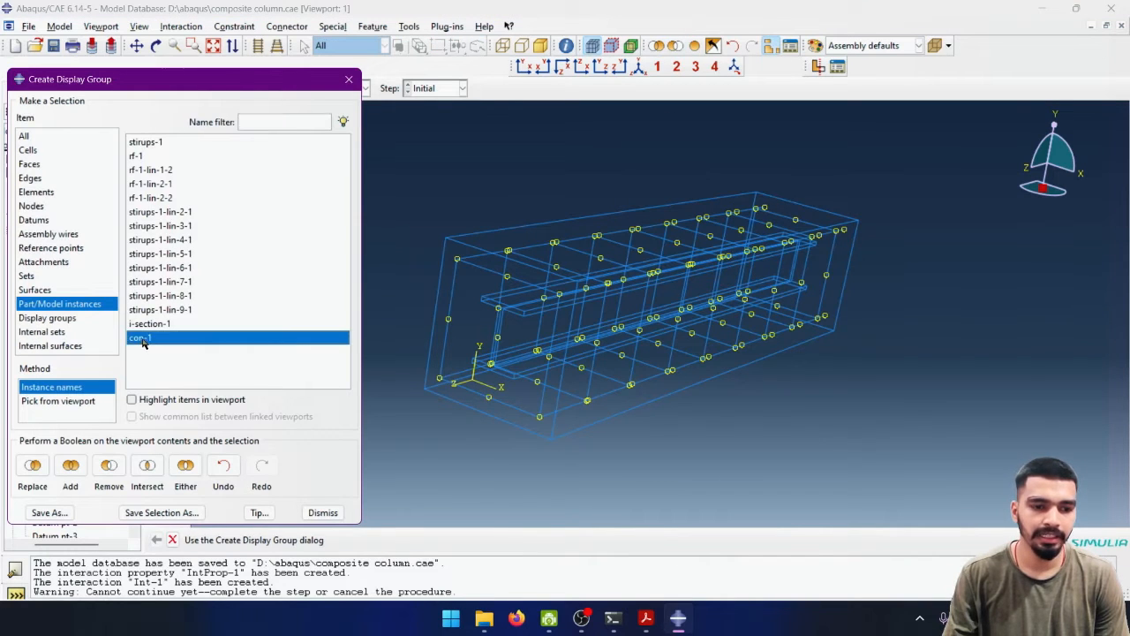
pyautogui.click(108, 465)
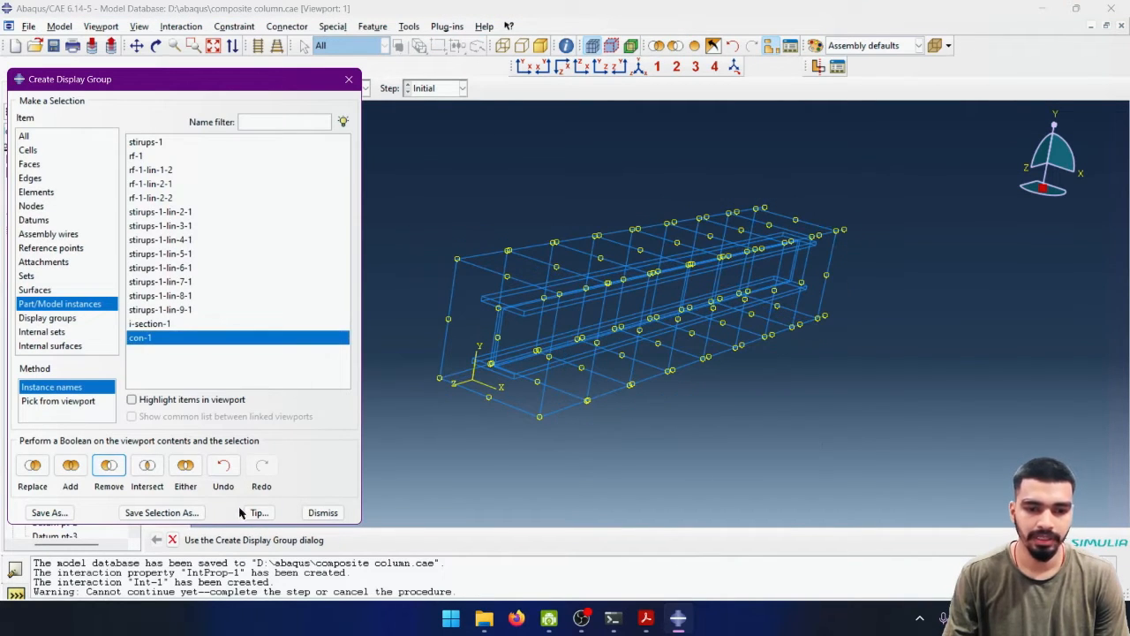
pyautogui.click(323, 512)
# - Assign all displayed steel parts as the embedded region, use the whole model as host, and accept the default tolerances
pyautogui.moveTo(894, 160); pyautogui.dragTo(394, 463)
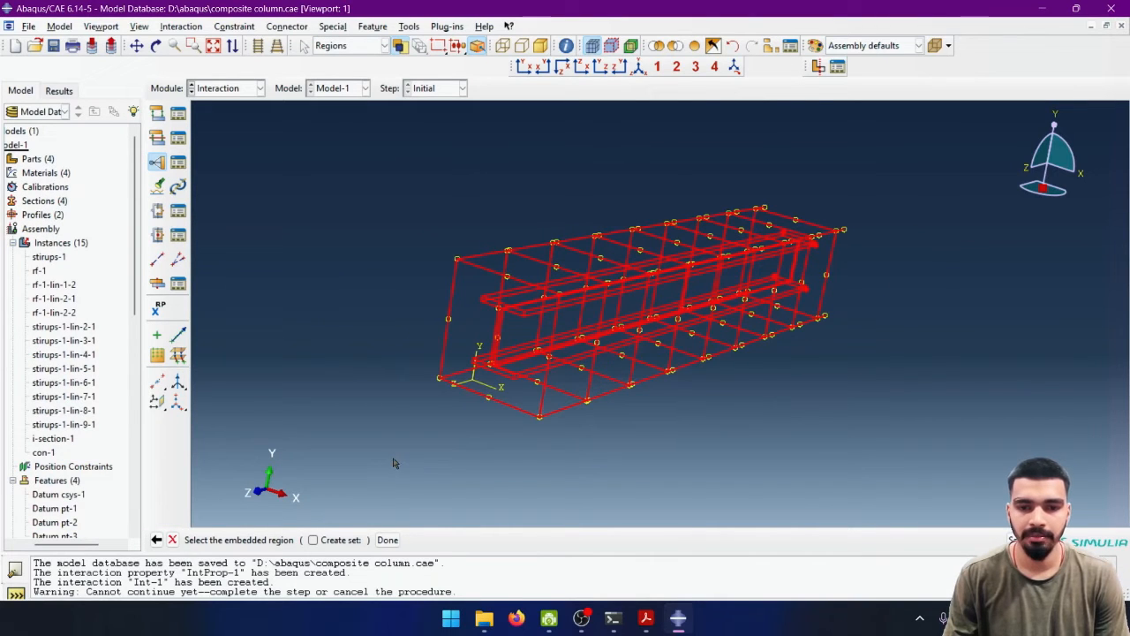
pyautogui.click(387, 540)
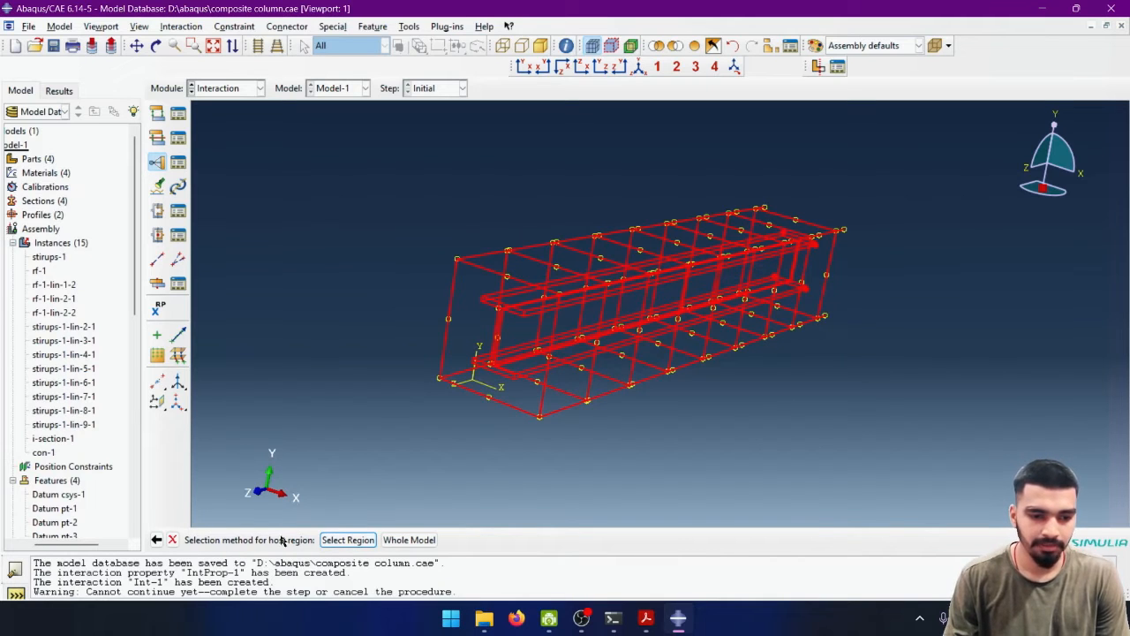
pyautogui.click(395, 540)
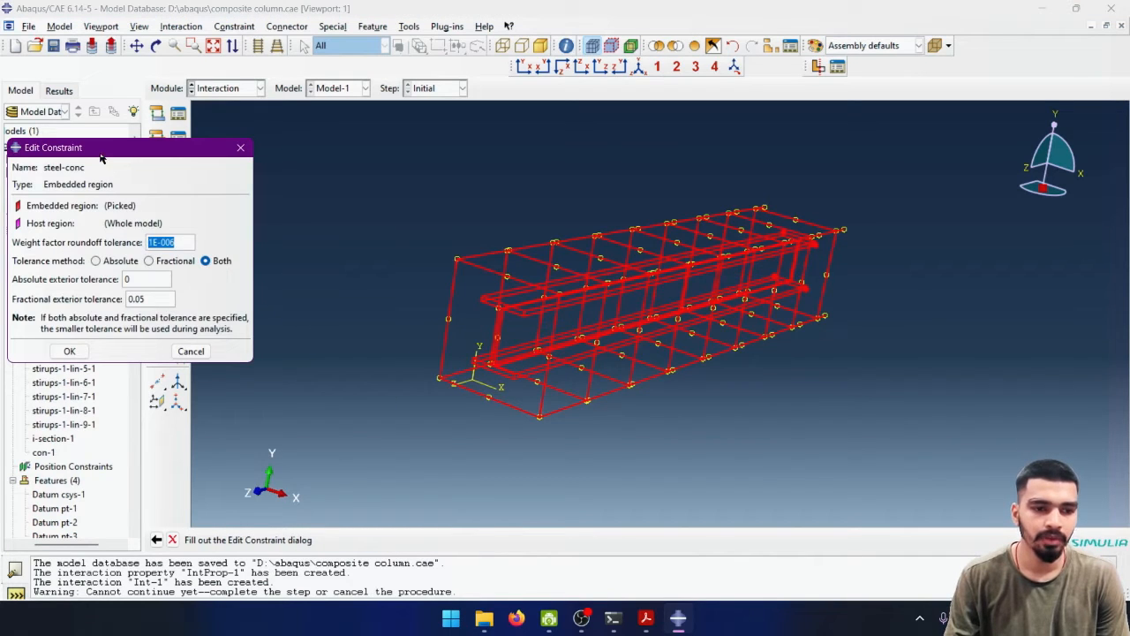
pyautogui.moveTo(101, 153); pyautogui.dragTo(331, 157)
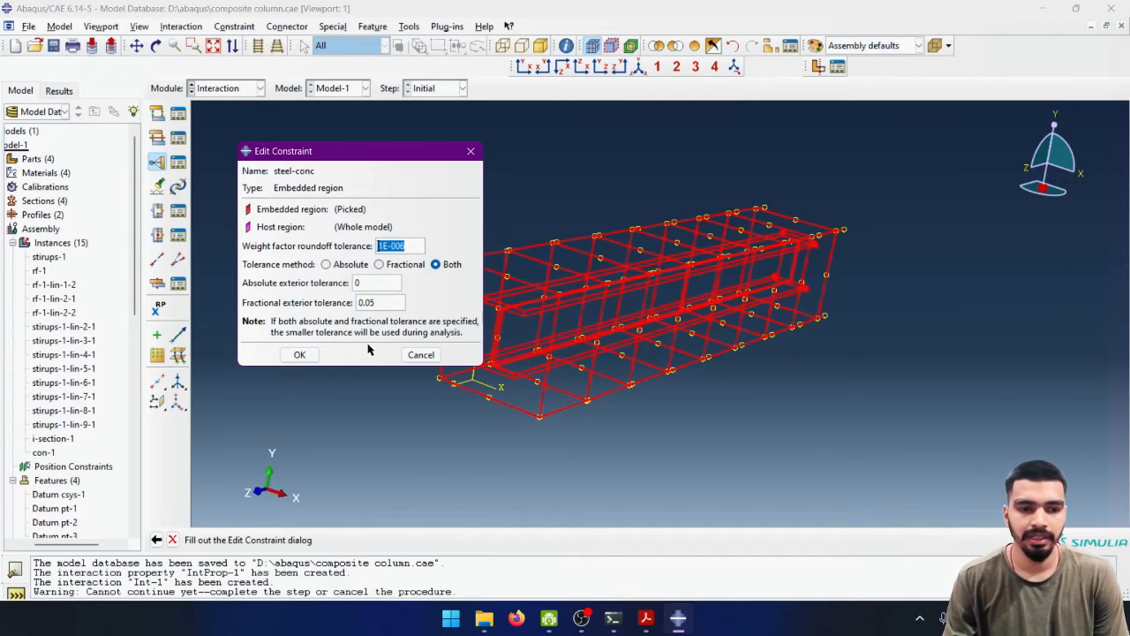
pyautogui.click(297, 356)
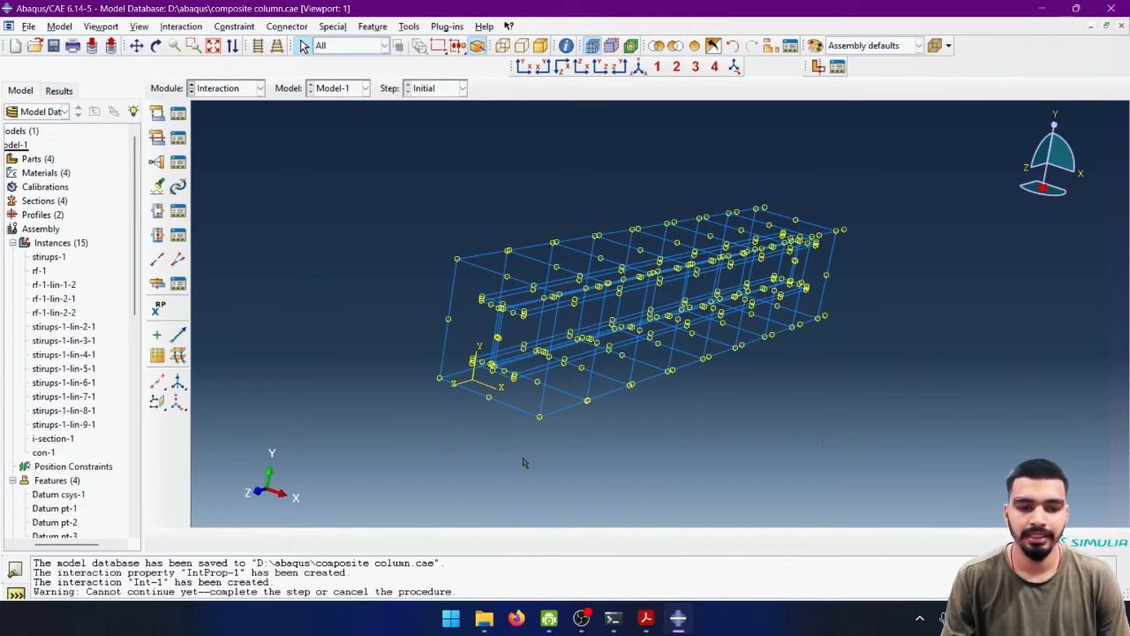
# - Bring the concrete block back into the display and clear the selection
pyautogui.moveTo(524, 463)
pyautogui.keyDown('ctrl'); pyautogui.keyDown('alt'); pyautogui.mouseDown()
pyautogui.moveTo(606, 463)
pyautogui.moveTo(813, 404)
pyautogui.moveTo(752, 350)
pyautogui.moveTo(635, 382)
pyautogui.moveTo(802, 285)
pyautogui.moveTo(819, 371)
pyautogui.moveTo(761, 437)
pyautogui.moveTo(696, 477)
pyautogui.moveTo(531, 451)
pyautogui.mouseUp(); pyautogui.keyUp('alt'); pyautogui.keyUp('ctrl')
pyautogui.moveTo(789, 303); pyautogui.dragTo(645, 336)
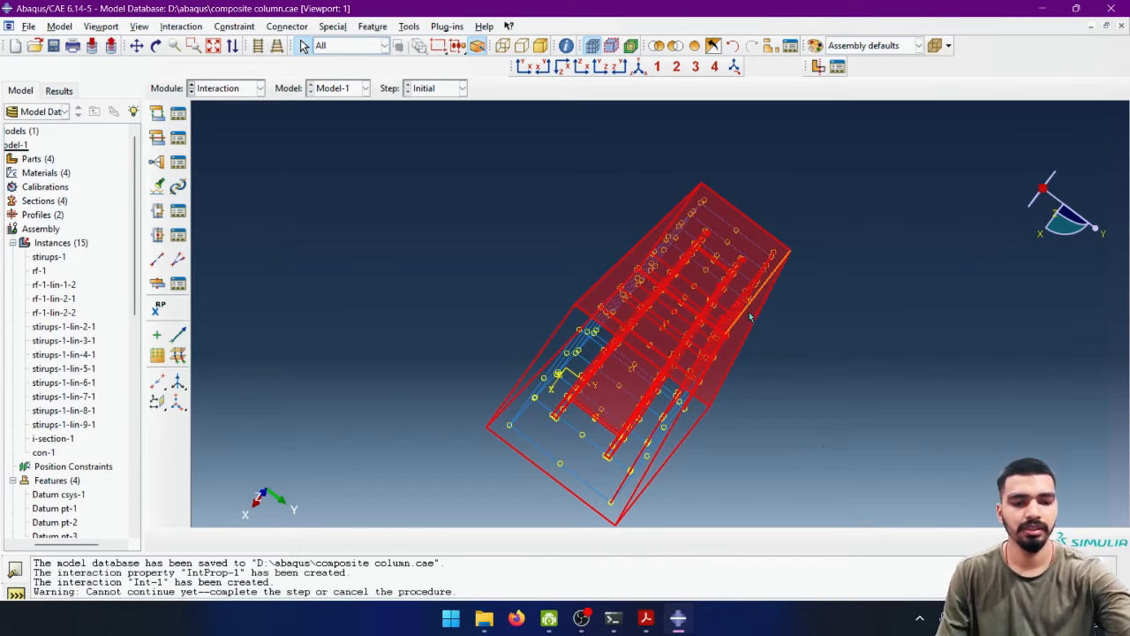
pyautogui.click(290, 222)
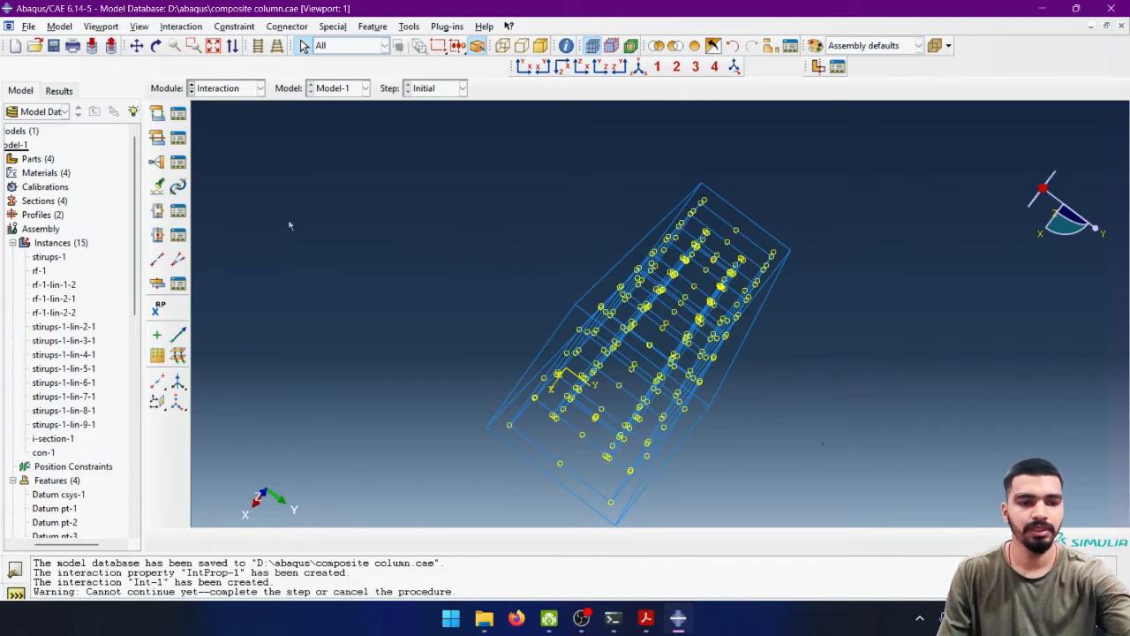
# - Edit the steel-conc constraint to use the concrete block as its selected host region and accept the change
pyautogui.click(178, 162)
pyautogui.click(128, 177)
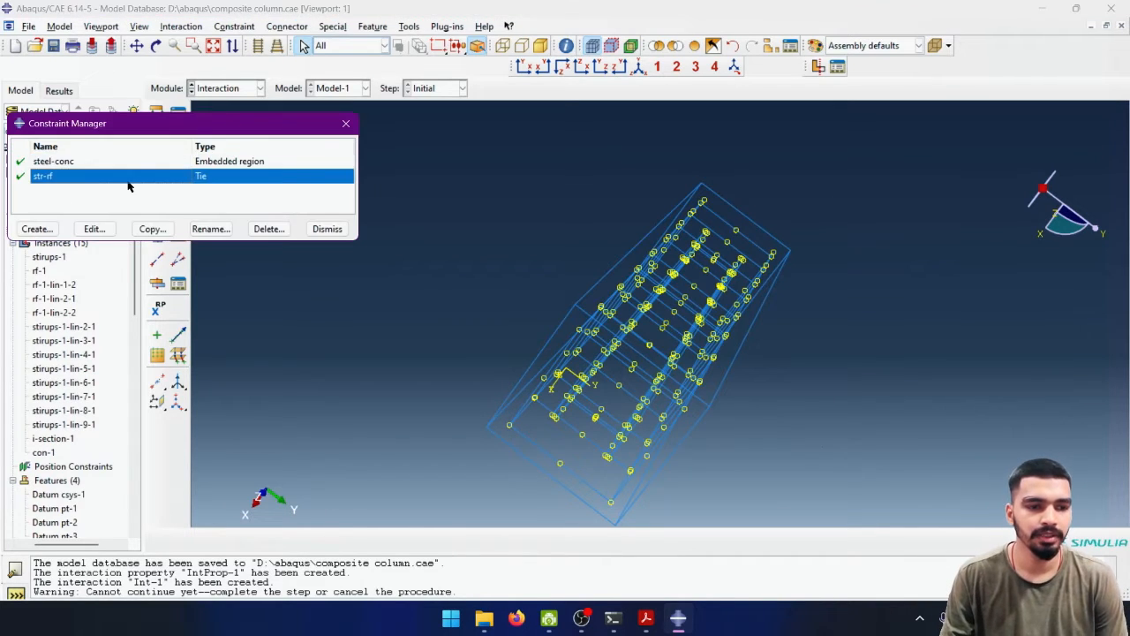
pyautogui.click(180, 165)
pyautogui.click(95, 230)
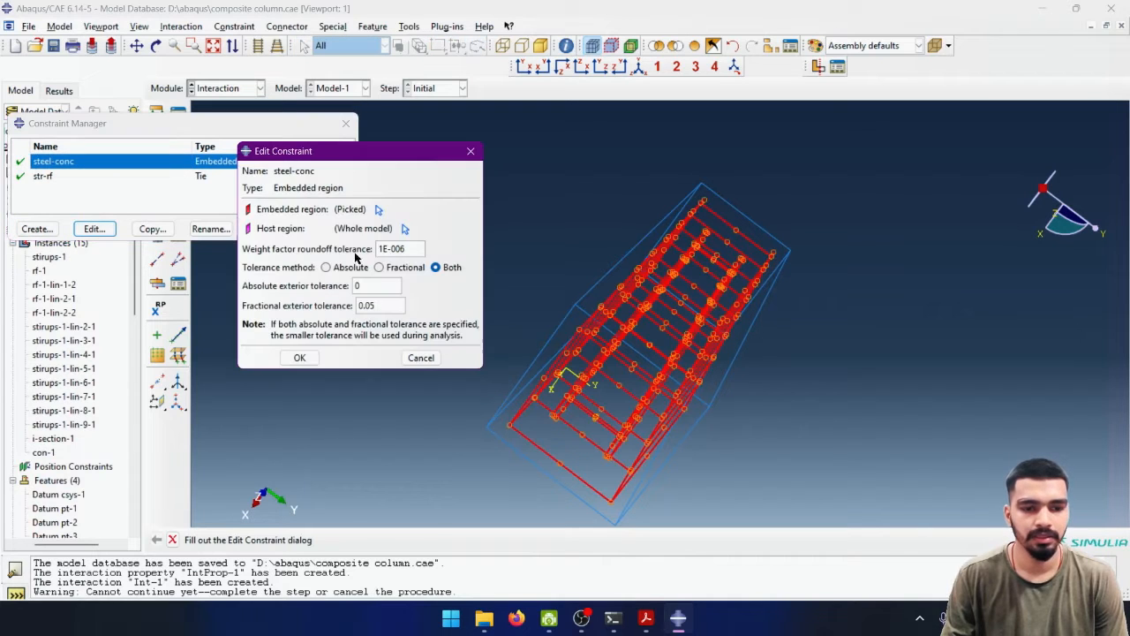
pyautogui.click(397, 226)
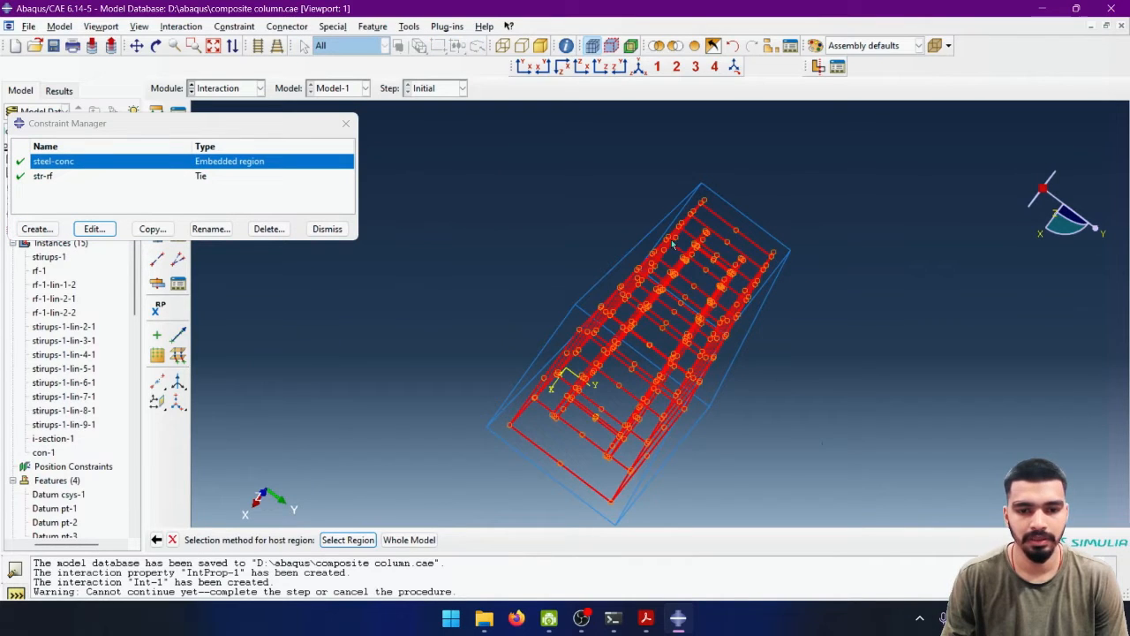
pyautogui.click(349, 541)
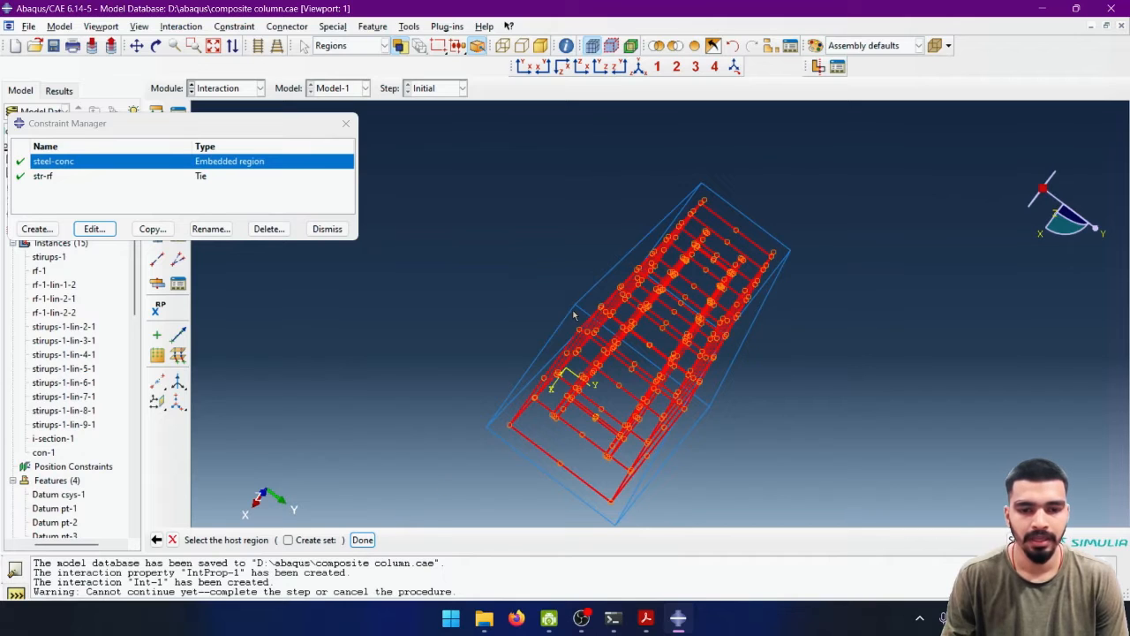
pyautogui.click(643, 334)
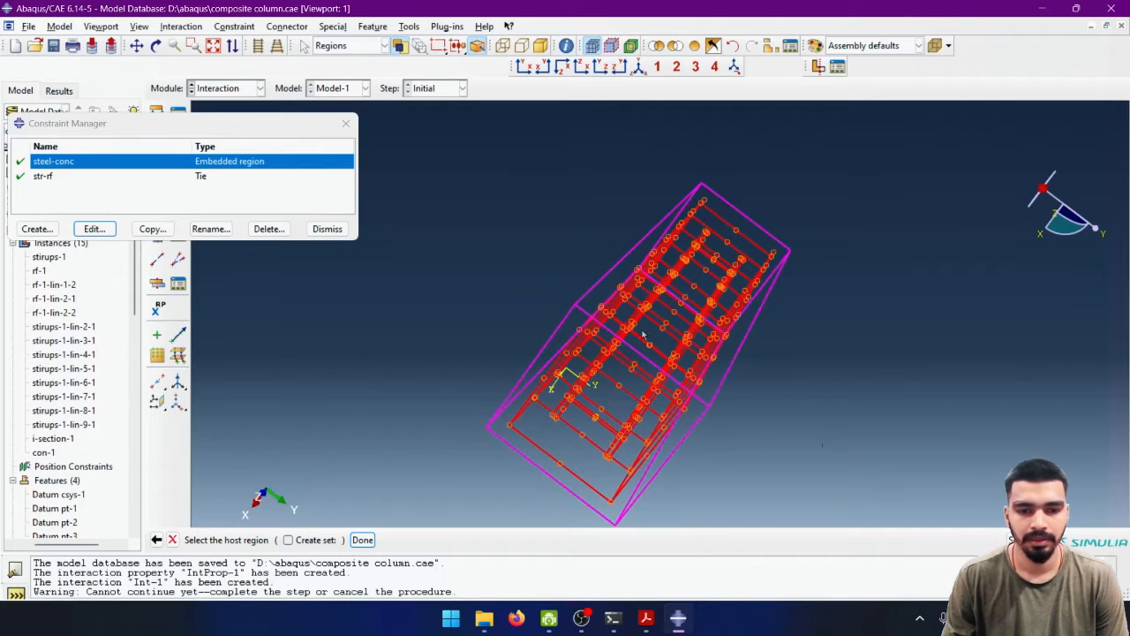
pyautogui.click(362, 540)
pyautogui.click(305, 357)
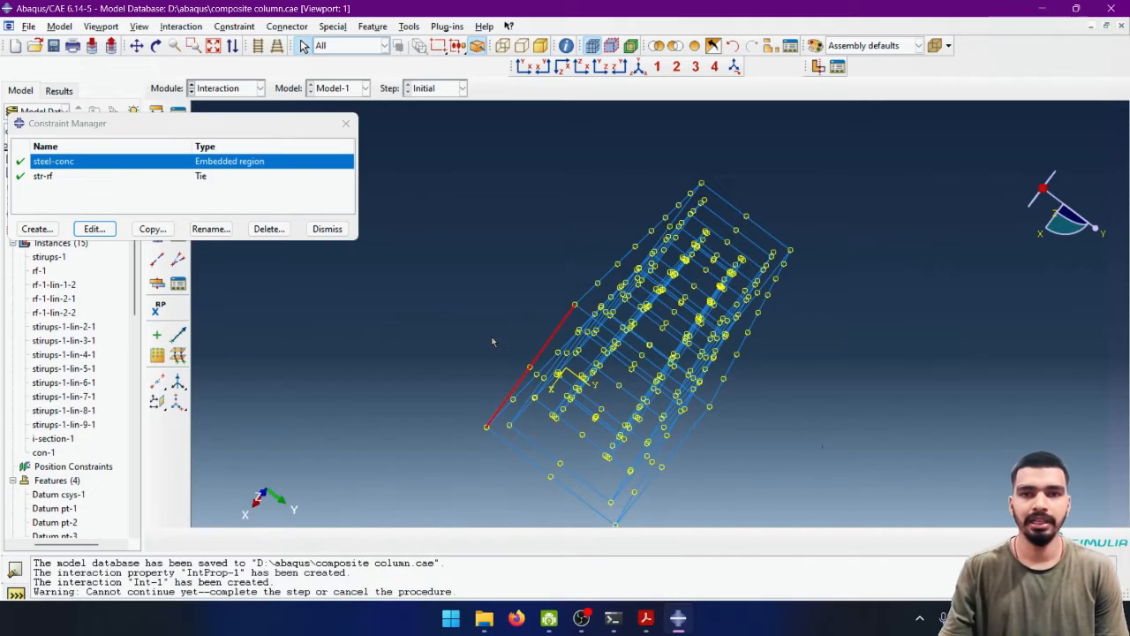
pyautogui.click(327, 228)
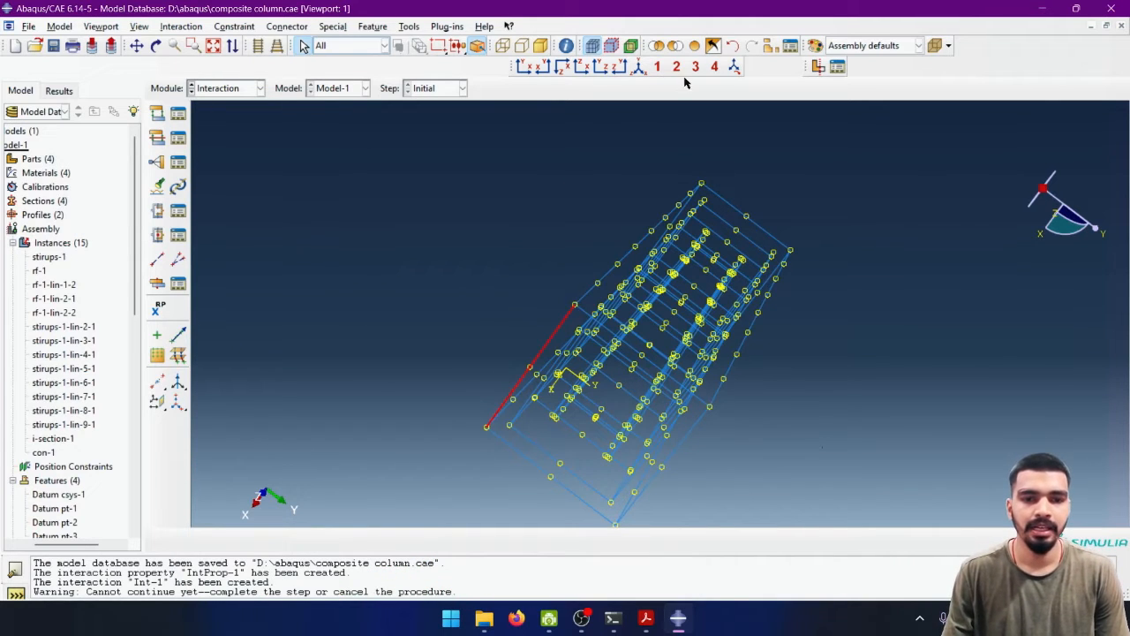
pyautogui.click(637, 67)
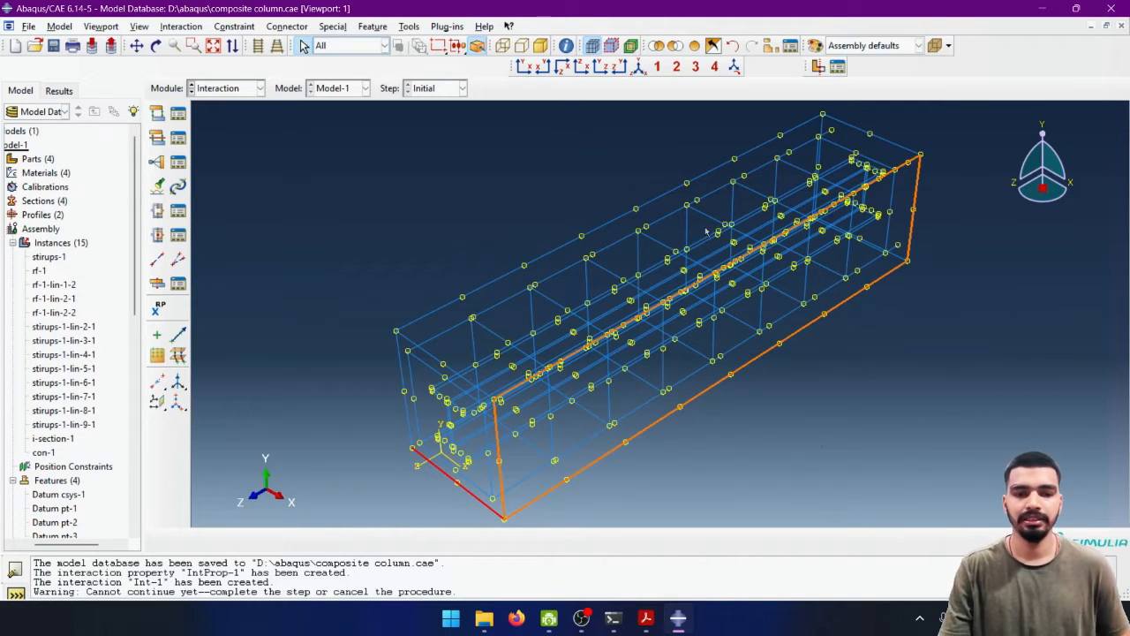
pyautogui.click(158, 114)
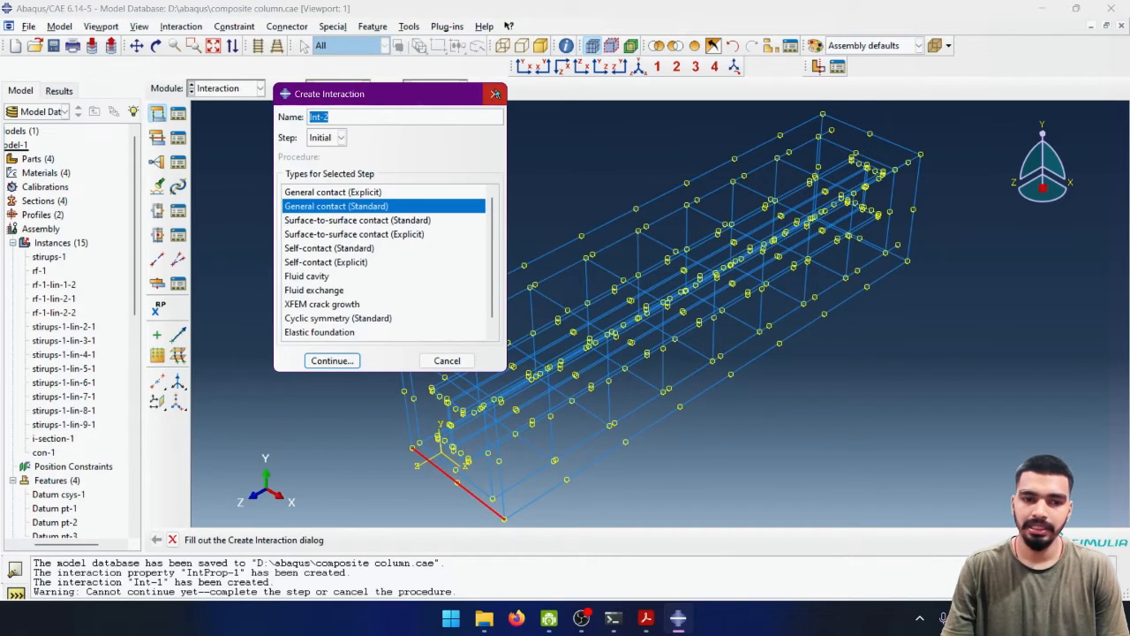
pyautogui.click(493, 93)
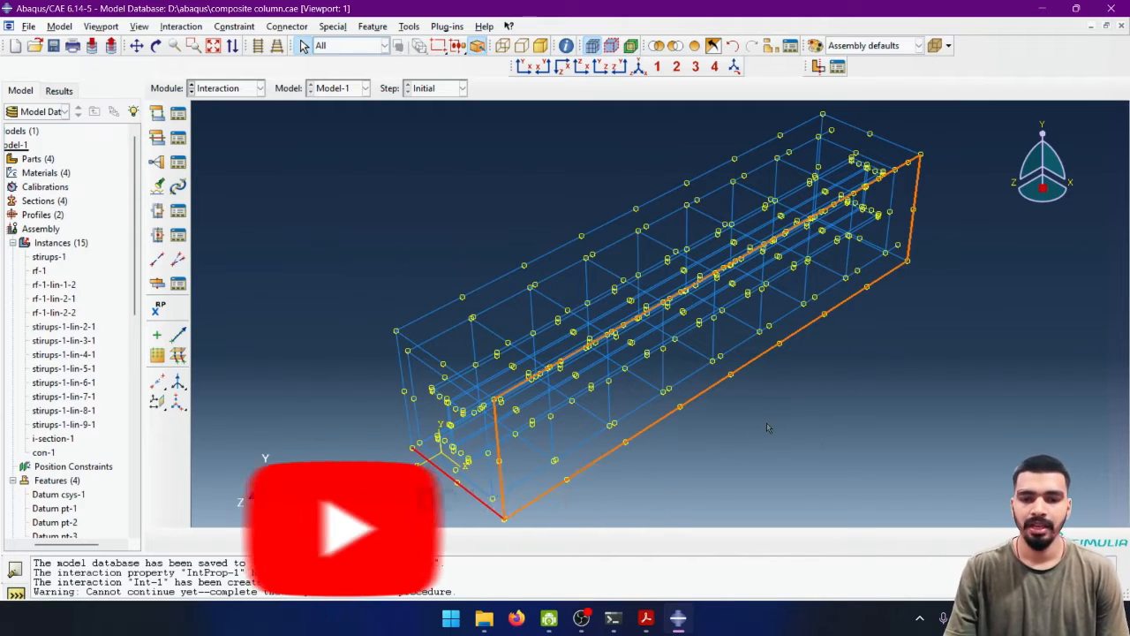
# - Display the model shaded and examine the I-section's contact edges in the concrete column's end face
pyautogui.keyDown('ctrl'); pyautogui.keyDown('alt'); pyautogui.moveTo(397, 348); pyautogui.dragTo(526, 228); pyautogui.keyUp('alt'); pyautogui.keyUp('ctrl')
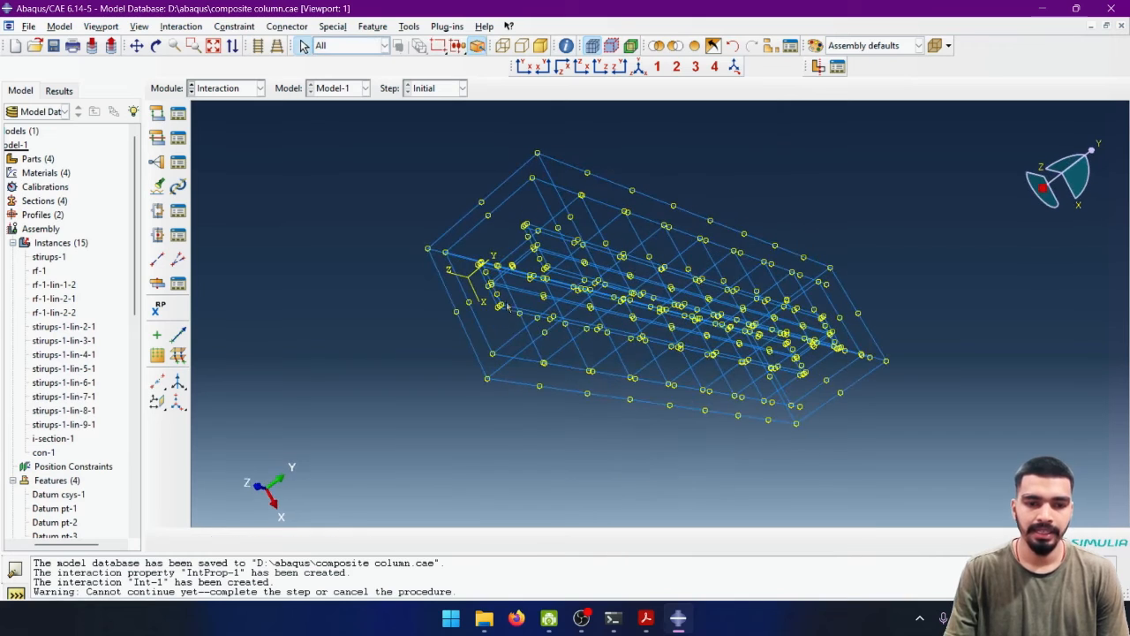
pyautogui.keyDown('ctrl'); pyautogui.keyDown('alt'); pyautogui.moveTo(514, 301); pyautogui.dragTo(583, 300); pyautogui.keyUp('alt'); pyautogui.keyUp('ctrl')
pyautogui.click(536, 48)
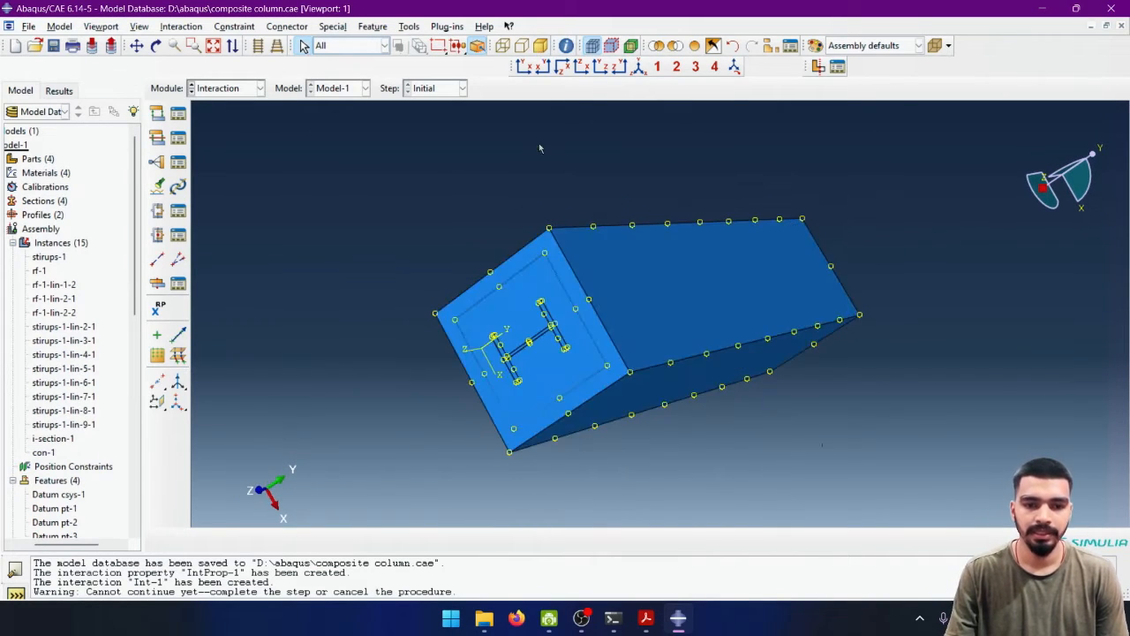
pyautogui.keyDown('ctrl'); pyautogui.keyDown('alt'); pyautogui.moveTo(554, 368); pyautogui.dragTo(610, 327); pyautogui.keyUp('alt'); pyautogui.keyUp('ctrl')
pyautogui.scroll(5, 643, 325)
pyautogui.scroll(-10, 644, 326)
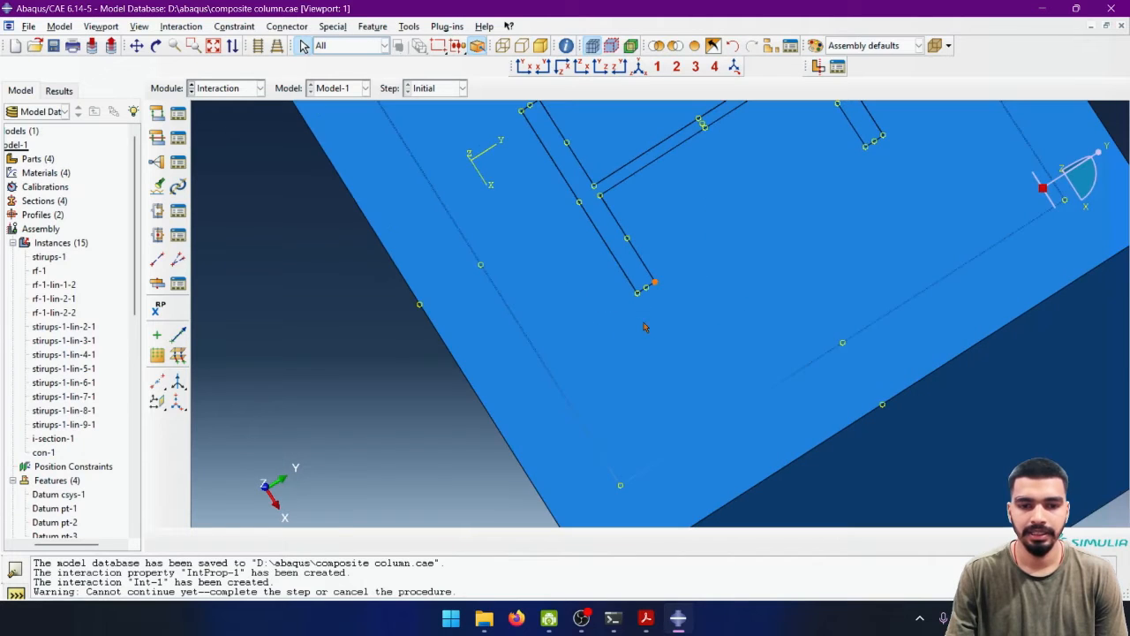
pyautogui.keyDown('ctrl'); pyautogui.keyDown('alt'); pyautogui.moveTo(717, 245); pyautogui.dragTo(678, 282); pyautogui.keyUp('alt'); pyautogui.keyUp('ctrl')
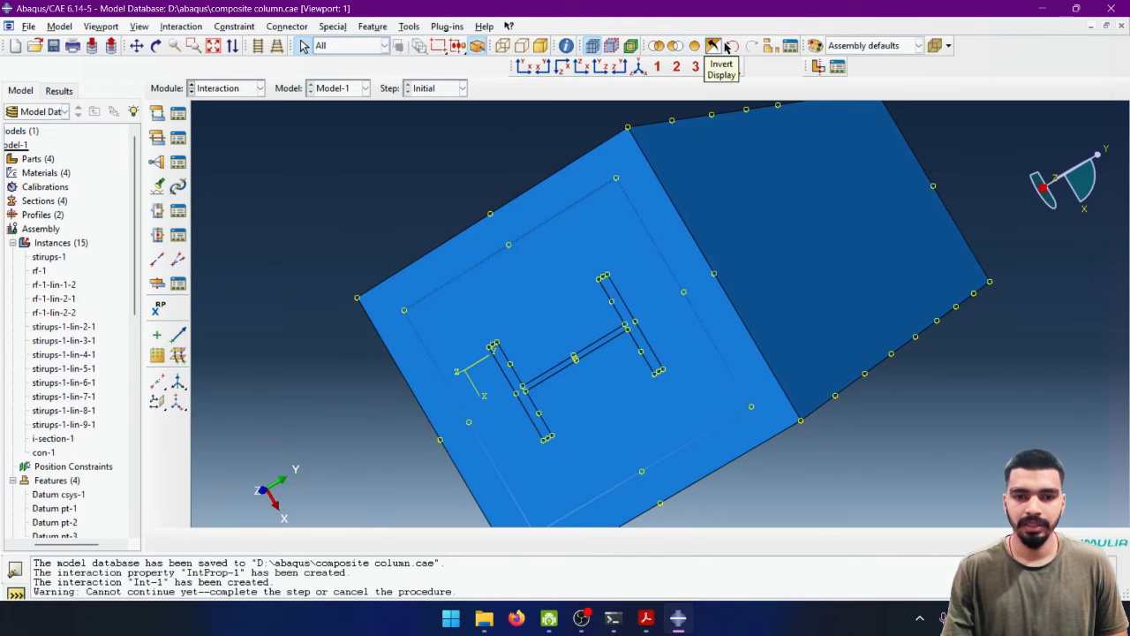
# - Isolate the con-1 concrete instance in the display, hiding all steel part instances
pyautogui.click(769, 45)
pyautogui.click(153, 338)
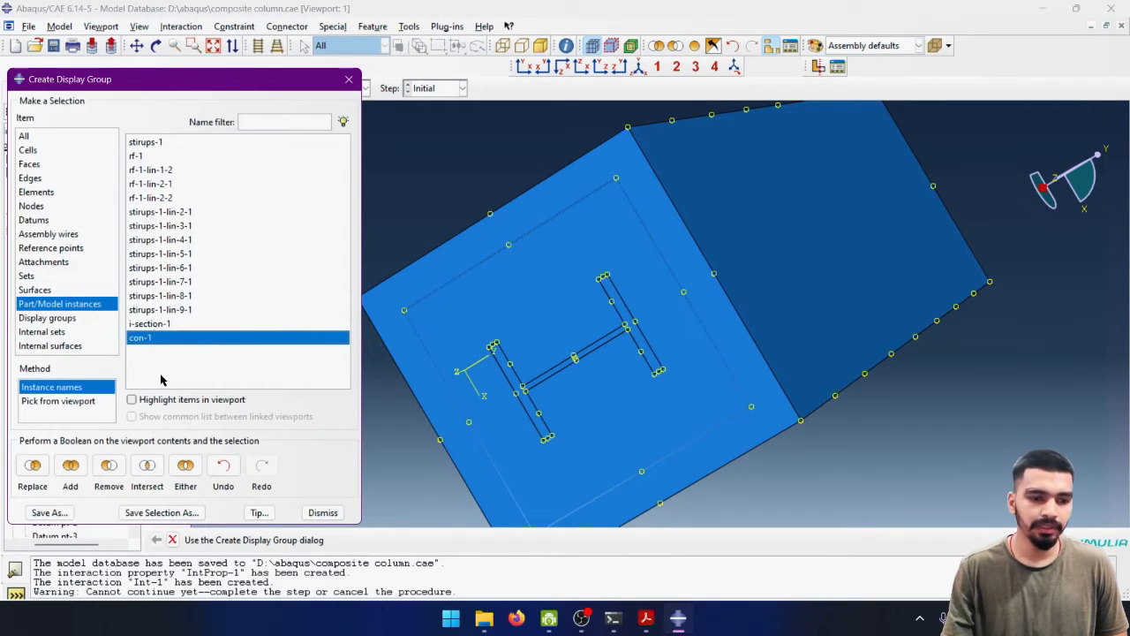
pyautogui.click(41, 467)
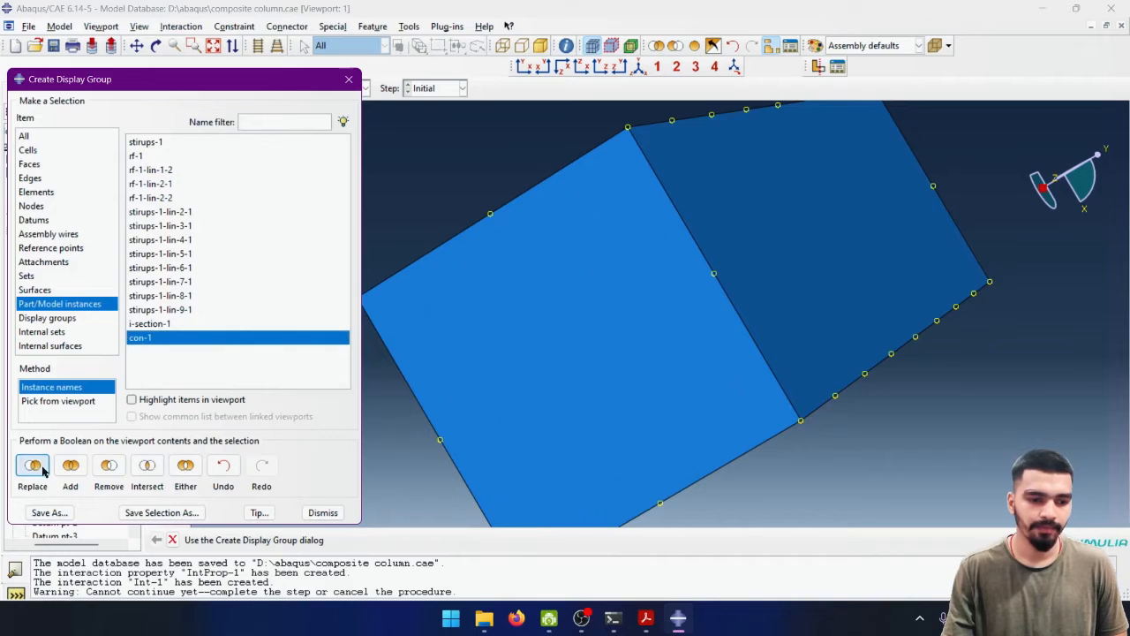
pyautogui.click(323, 512)
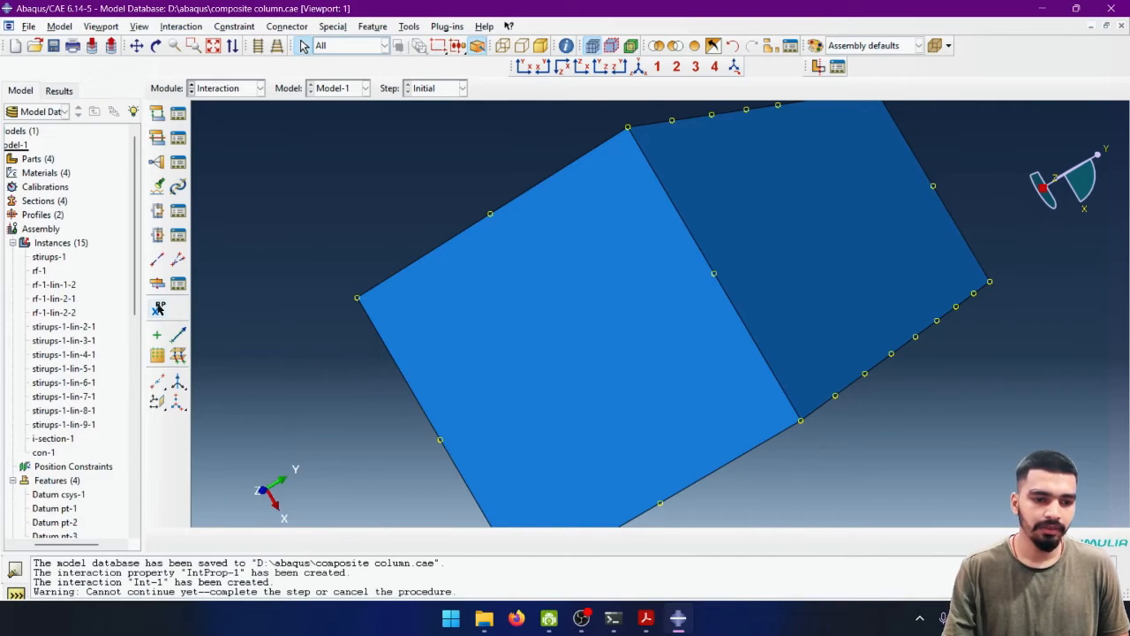
# - Create a datum point midway between two diagonally opposite corners of the concrete block's facing end
pyautogui.click(159, 382)
pyautogui.moveTo(159, 382); pyautogui.dragTo(219, 389)
pyautogui.click(627, 127)
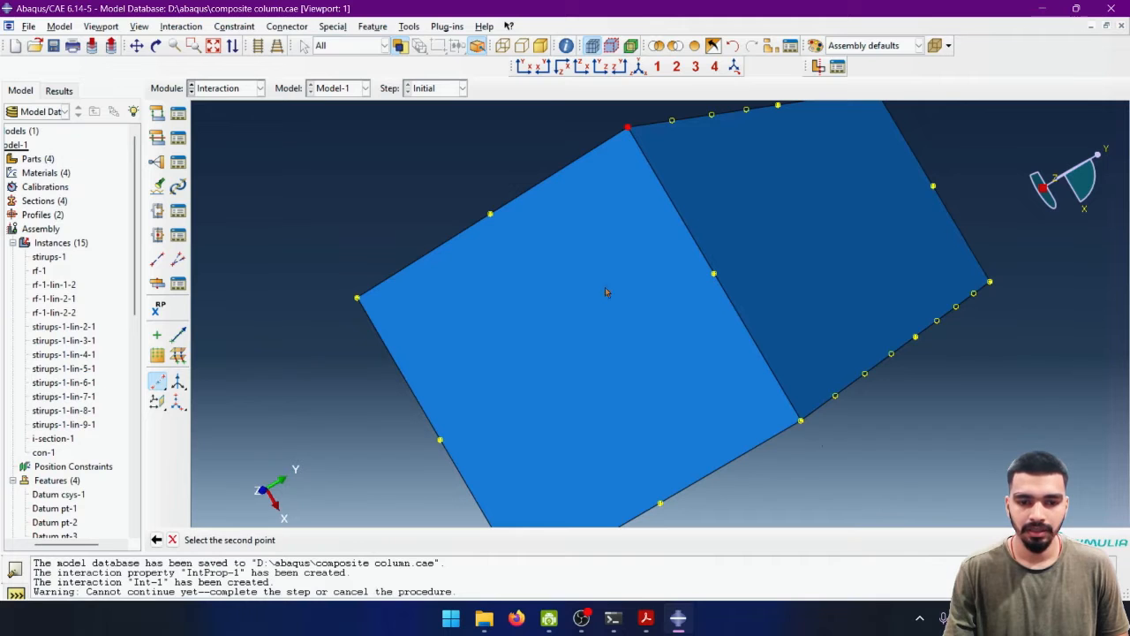
pyautogui.keyDown('ctrl'); pyautogui.keyDown('alt'); pyautogui.moveTo(540, 412); pyautogui.dragTo(602, 430); pyautogui.keyUp('alt'); pyautogui.keyUp('ctrl')
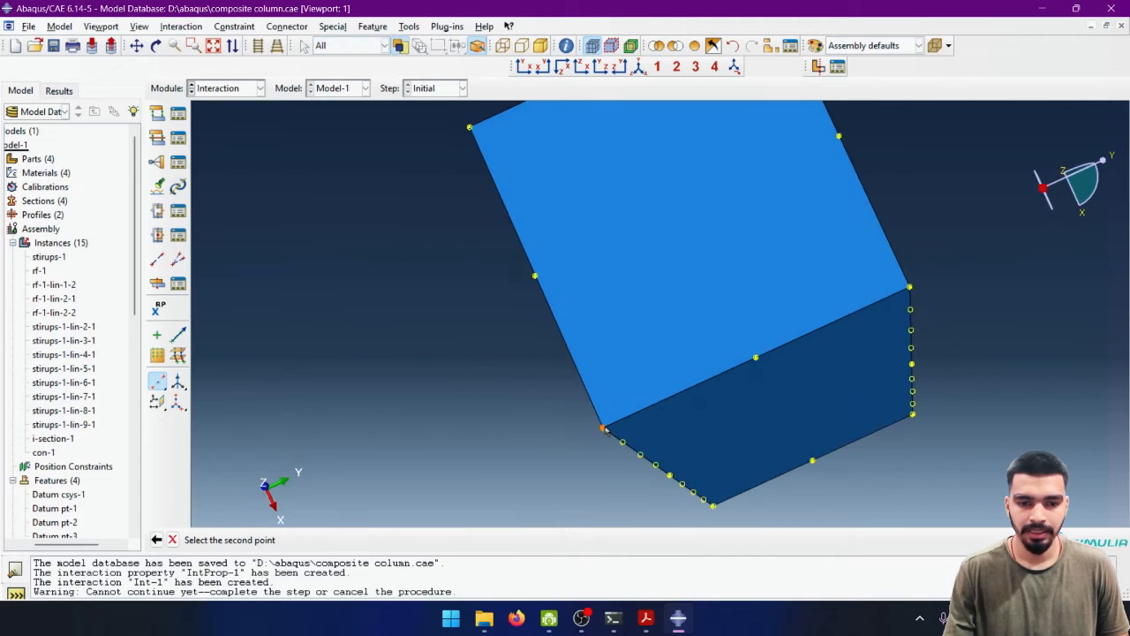
pyautogui.click(604, 429)
pyautogui.keyDown('ctrl'); pyautogui.keyDown('alt'); pyautogui.moveTo(731, 237); pyautogui.dragTo(460, 388); pyautogui.keyUp('alt'); pyautogui.keyUp('ctrl')
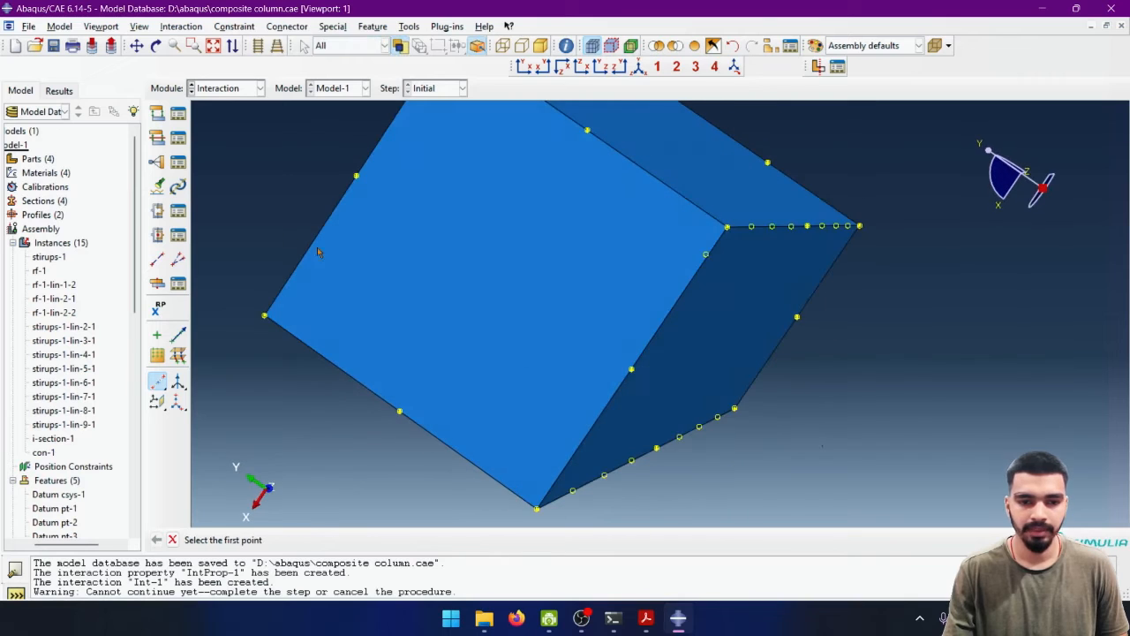
# - Add a midway datum point between two diagonally opposite corners of the concrete block's other end face
pyautogui.click(159, 385)
pyautogui.keyDown('ctrl'); pyautogui.keyDown('alt'); pyautogui.moveTo(450, 237); pyautogui.dragTo(479, 283); pyautogui.keyUp('alt'); pyautogui.keyUp('ctrl')
pyautogui.scroll(-3, 475, 282)
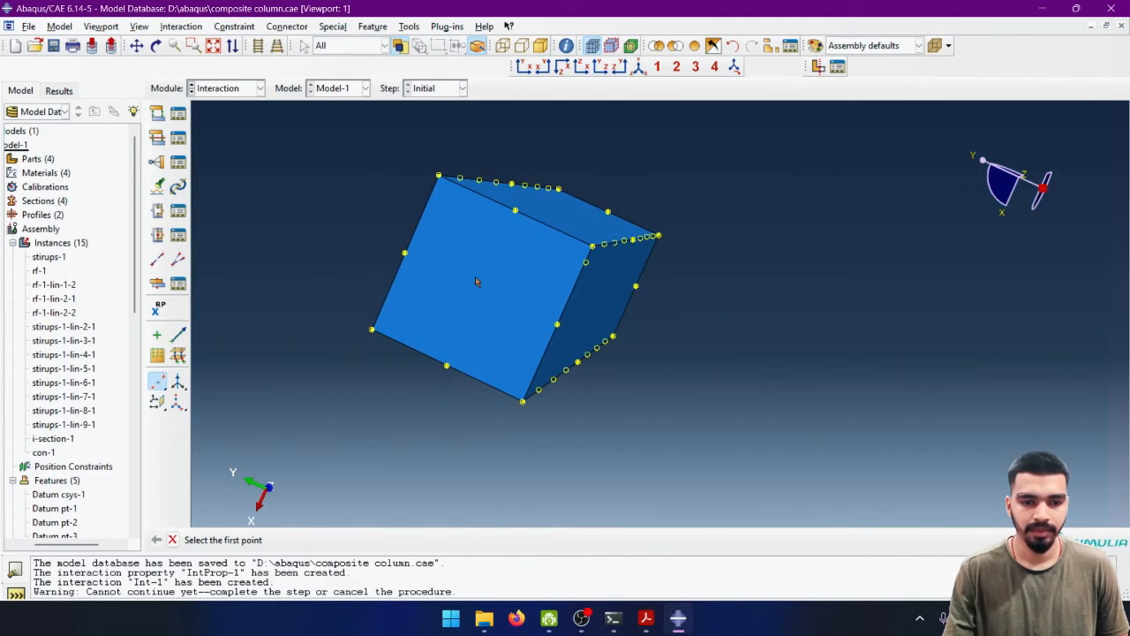
pyautogui.click(438, 177)
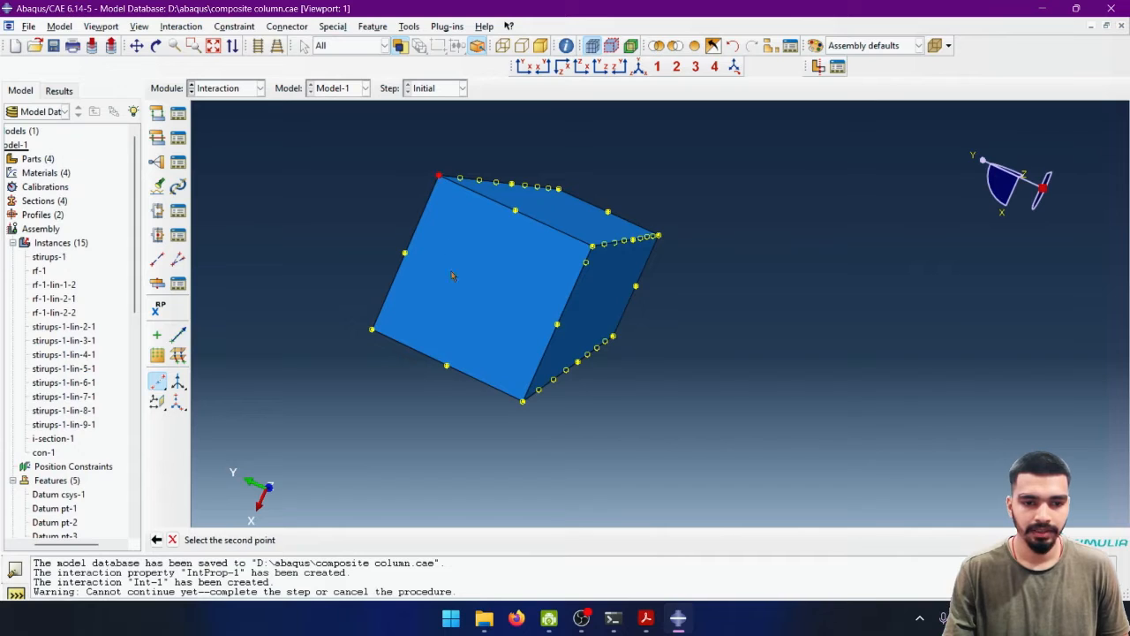
pyautogui.click(523, 402)
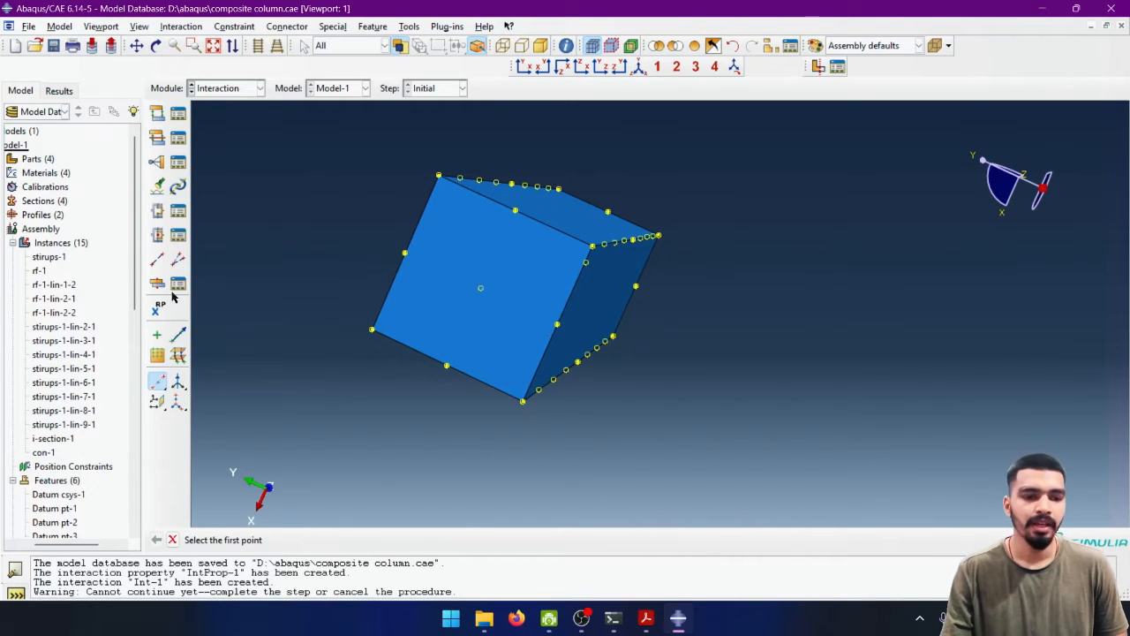
# - Create reference points on the centre datum points of both end faces of the concrete block
pyautogui.click(159, 307)
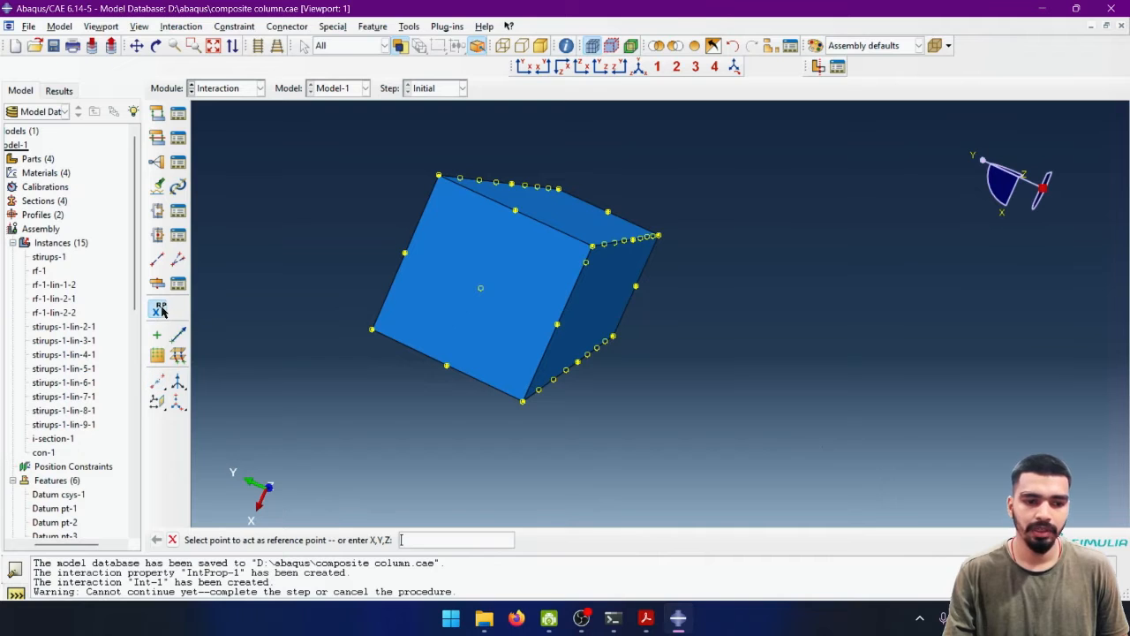
pyautogui.click(481, 289)
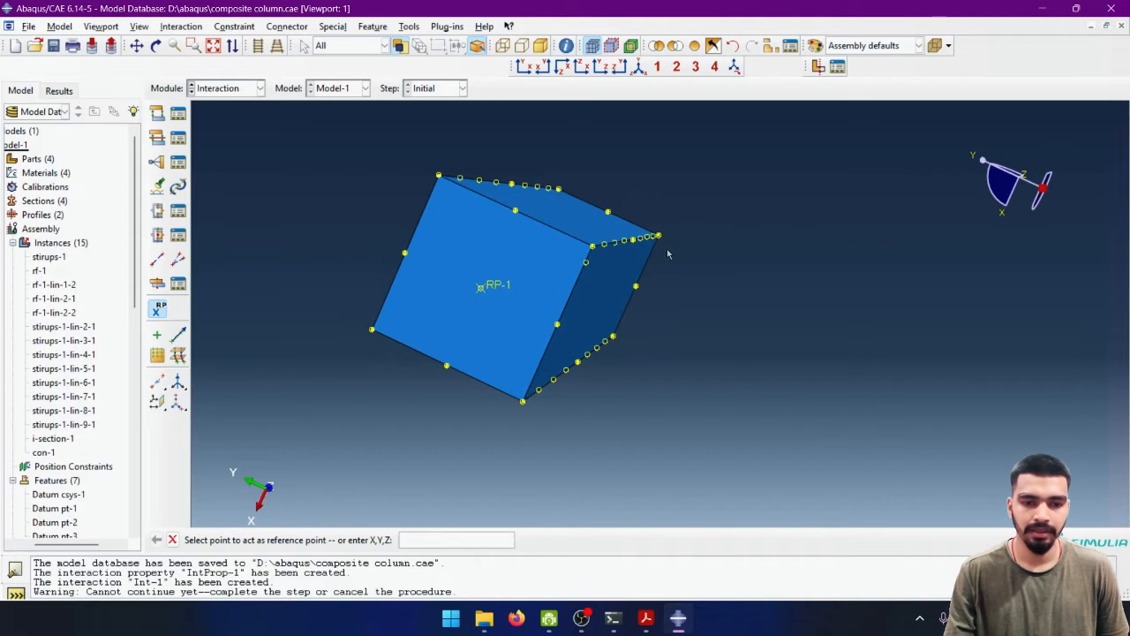
pyautogui.keyDown('ctrl'); pyautogui.keyDown('alt'); pyautogui.moveTo(668, 253); pyautogui.dragTo(538, 332); pyautogui.keyUp('alt'); pyautogui.keyUp('ctrl')
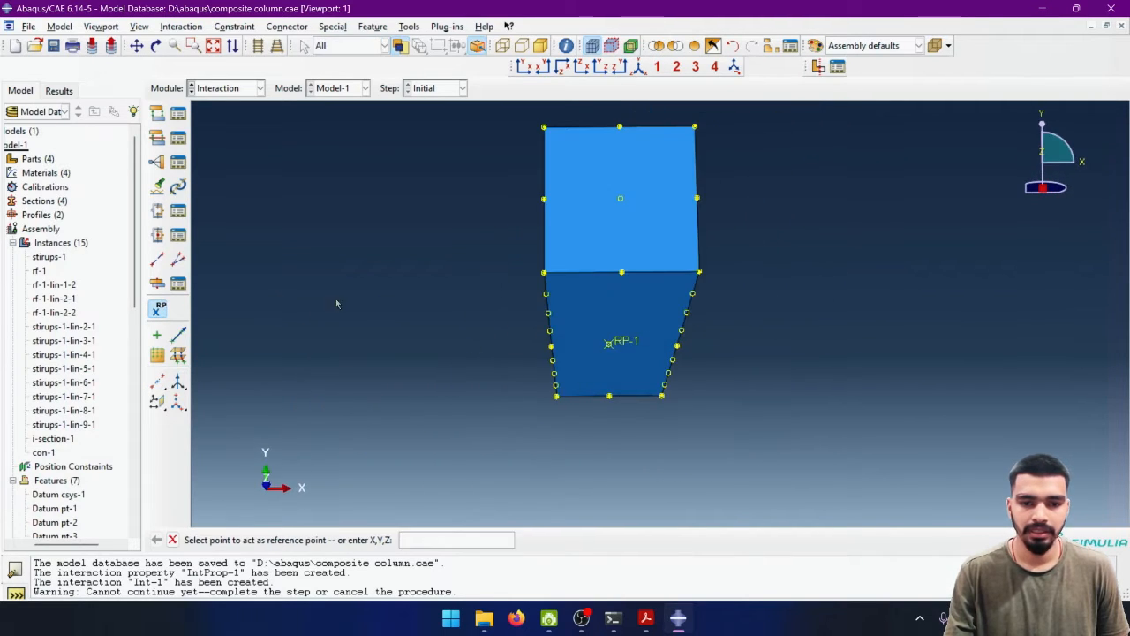
pyautogui.click(621, 201)
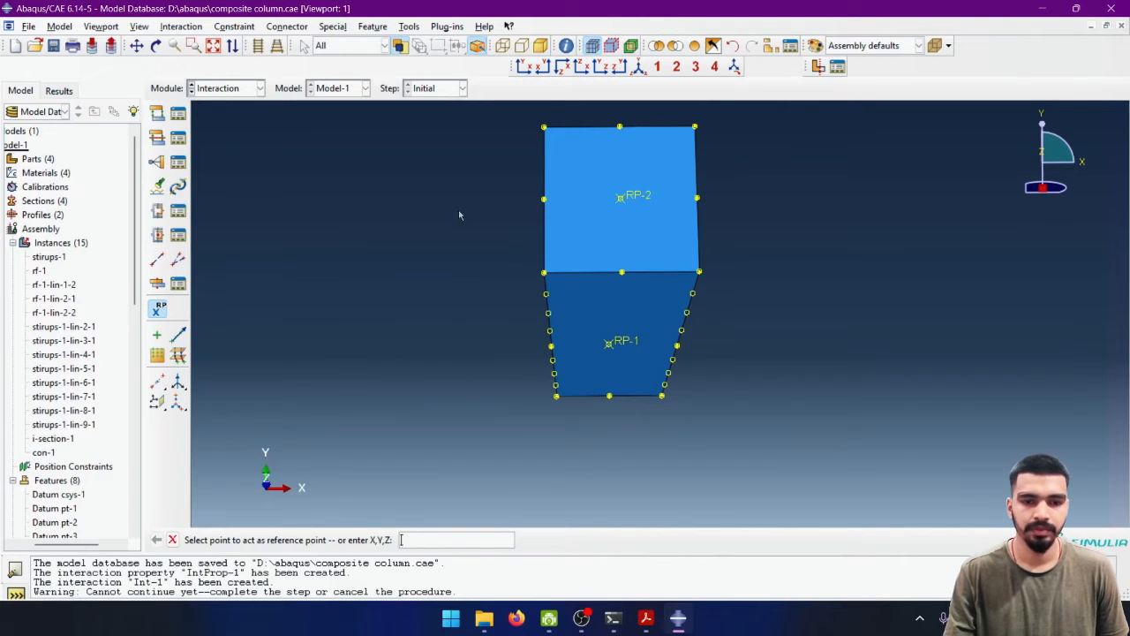
pyautogui.keyDown('ctrl'); pyautogui.keyDown('alt'); pyautogui.moveTo(406, 323); pyautogui.dragTo(704, 381); pyautogui.keyUp('alt'); pyautogui.keyUp('ctrl')
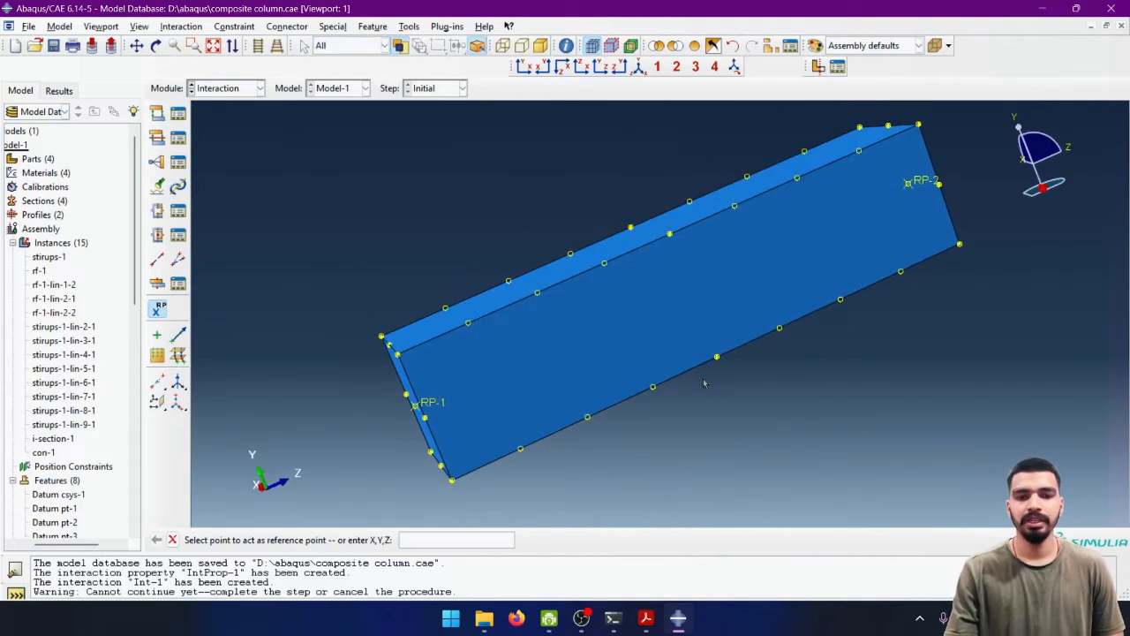
pyautogui.keyDown('ctrl'); pyautogui.keyDown('alt'); pyautogui.moveTo(586, 357); pyautogui.dragTo(618, 203); pyautogui.keyUp('alt'); pyautogui.keyUp('ctrl')
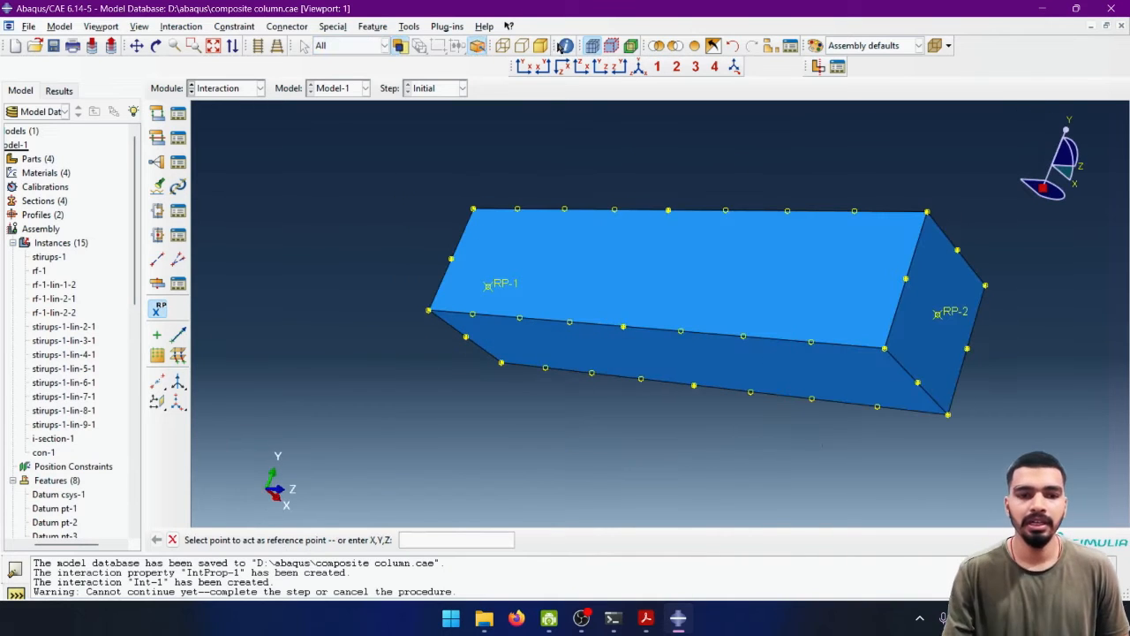
# - Bring all part instances back into the display and clear the selection
pyautogui.click(695, 45)
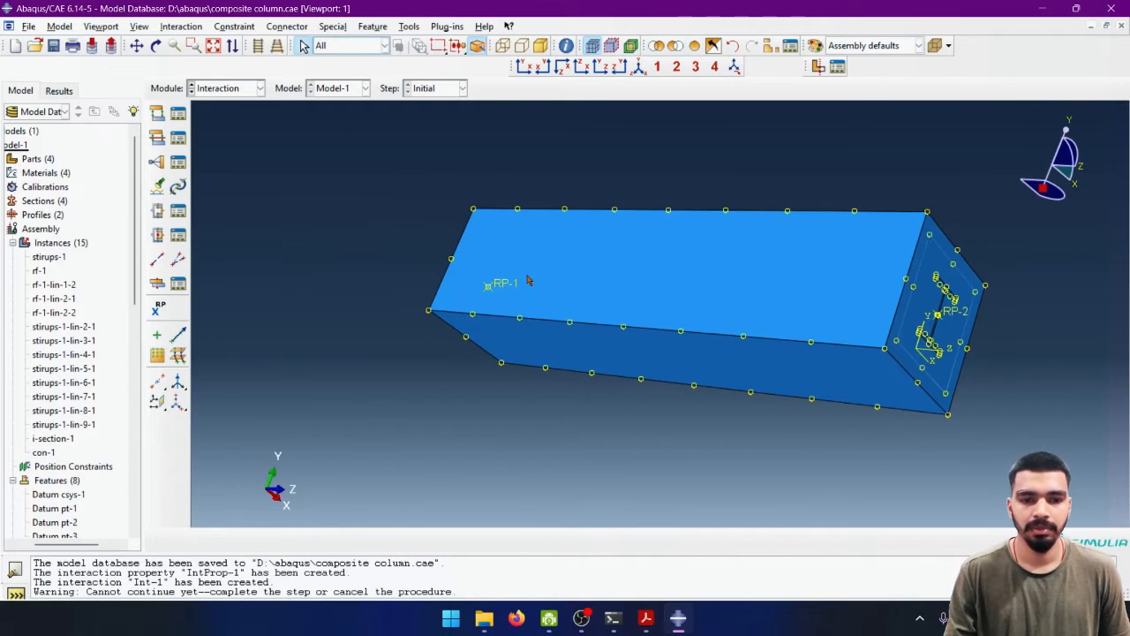
pyautogui.moveTo(523, 266); pyautogui.dragTo(643, 308)
pyautogui.moveTo(692, 278); pyautogui.dragTo(605, 298)
pyautogui.press('Escape')
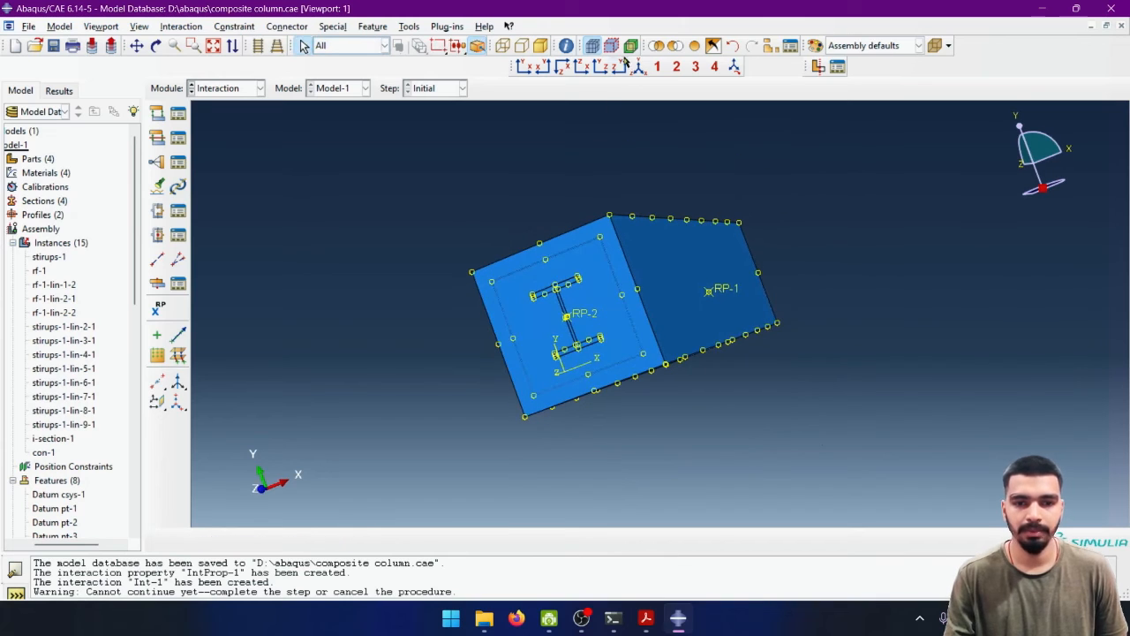
# - Replace the display with only the con-1 concrete instance
pyautogui.click(772, 46)
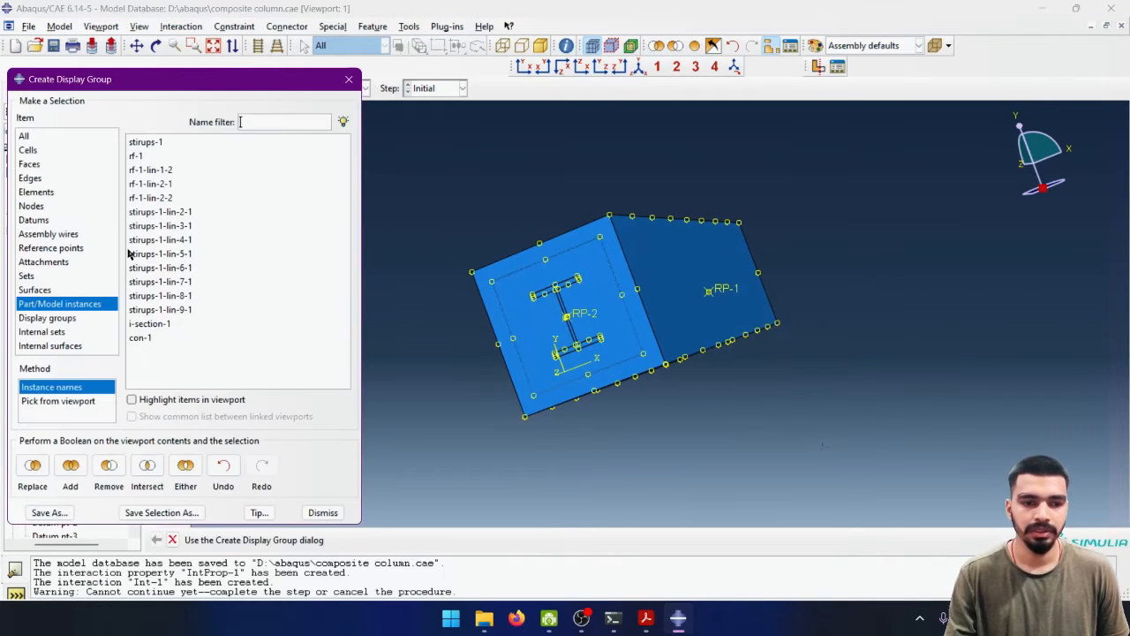
pyautogui.click(143, 339)
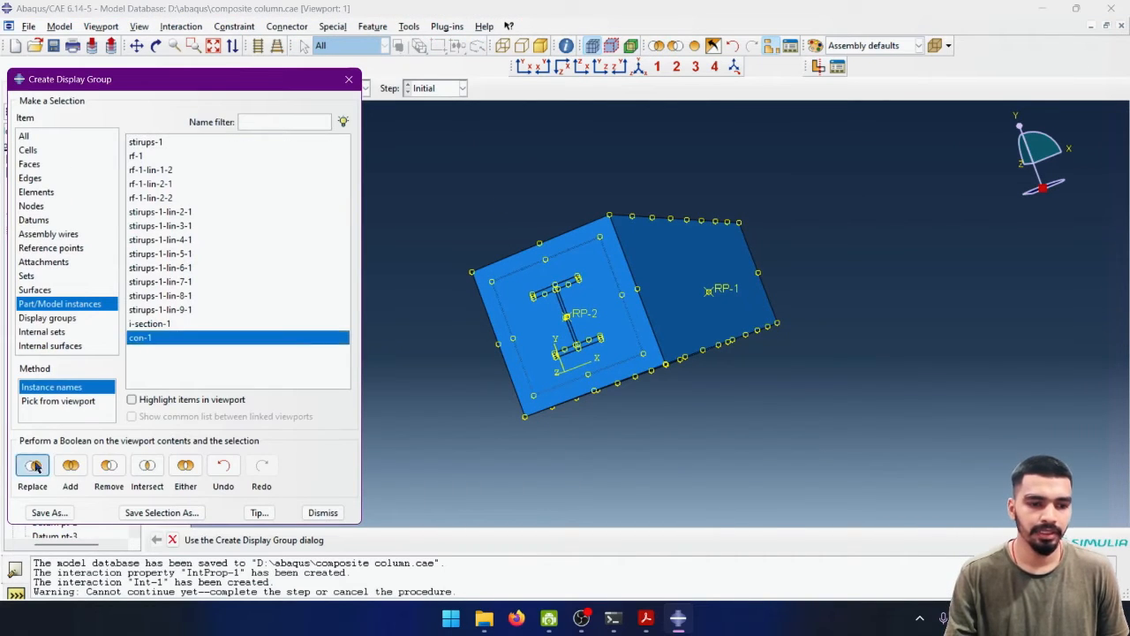
pyautogui.click(34, 467)
pyautogui.click(323, 512)
pyautogui.keyDown('ctrl'); pyautogui.keyDown('alt'); pyautogui.moveTo(603, 364); pyautogui.dragTo(567, 358); pyautogui.keyUp('alt'); pyautogui.keyUp('ctrl')
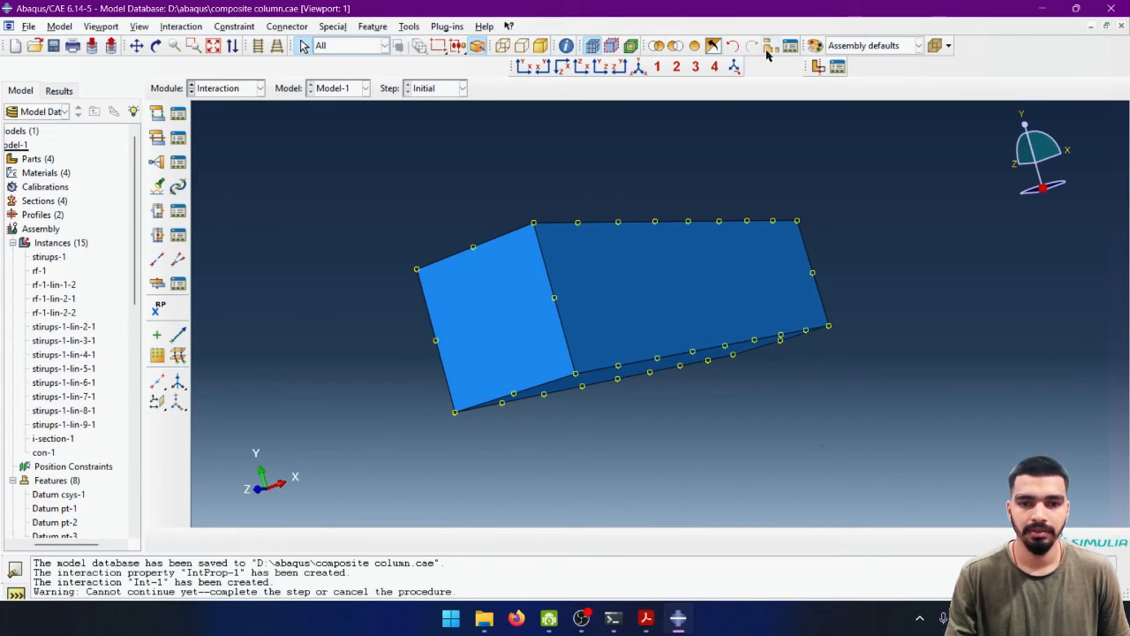
pyautogui.click(768, 49)
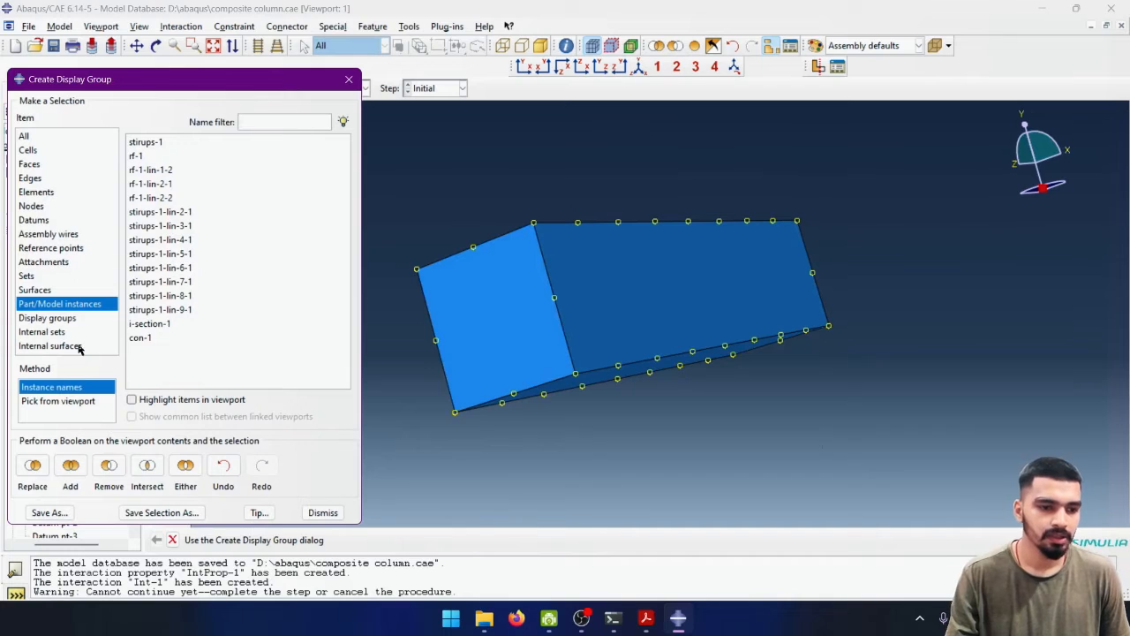
pyautogui.click(32, 205)
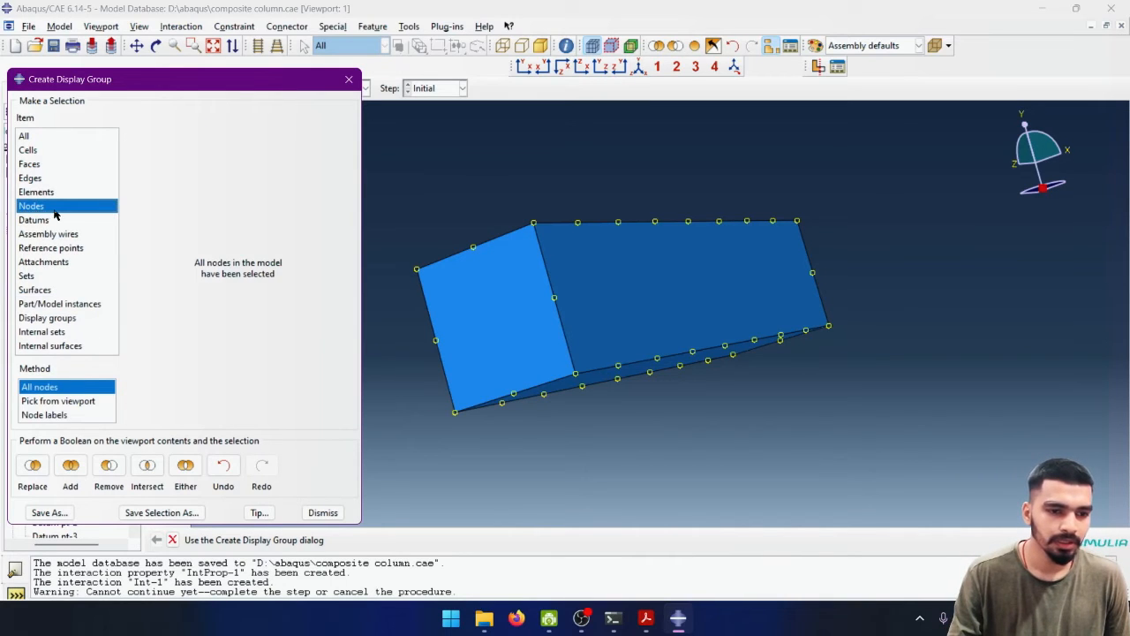
pyautogui.click(37, 304)
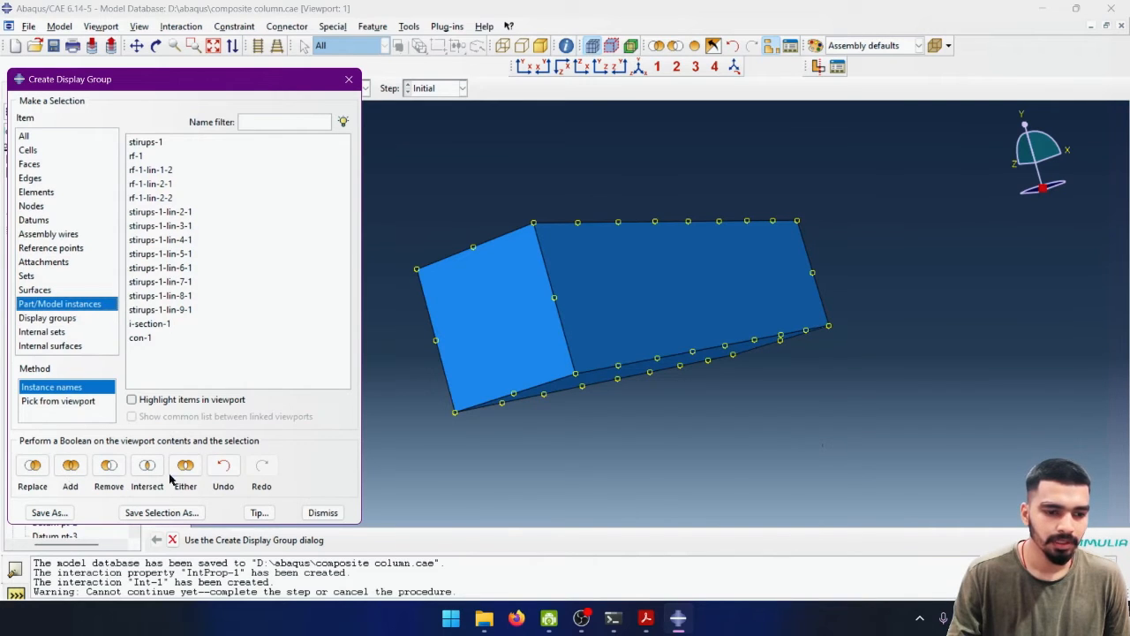
pyautogui.click(323, 512)
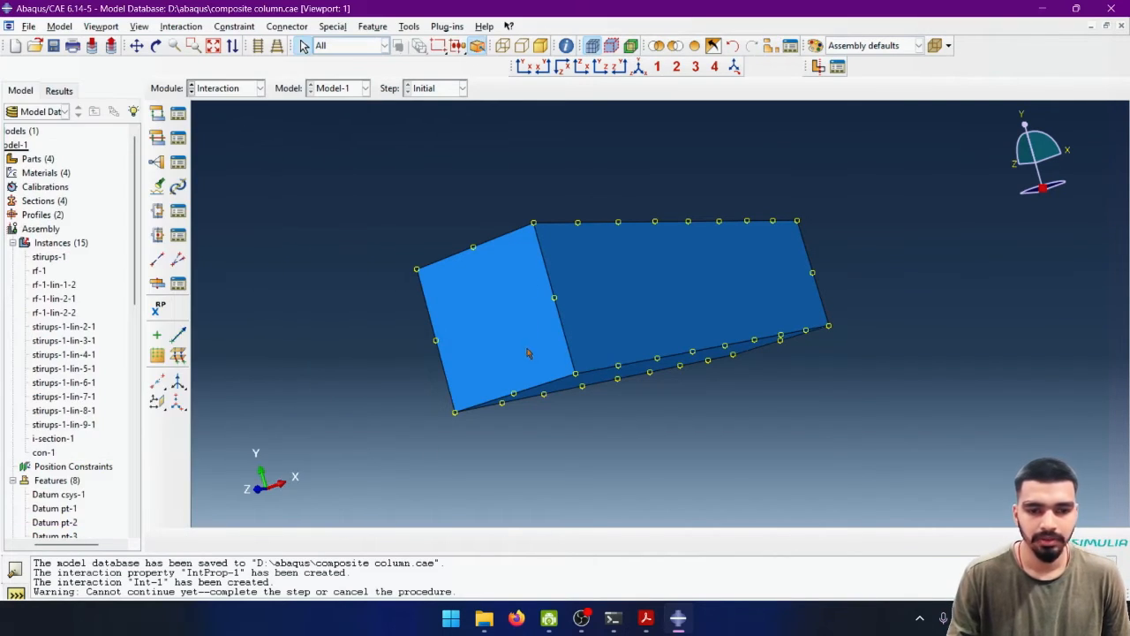
# - Select an end face of the concrete block and restore all part instances to the display
pyautogui.click(528, 293)
pyautogui.keyDown('ctrl'); pyautogui.keyDown('alt'); pyautogui.moveTo(610, 316); pyautogui.dragTo(537, 182); pyautogui.keyUp('alt'); pyautogui.keyUp('ctrl')
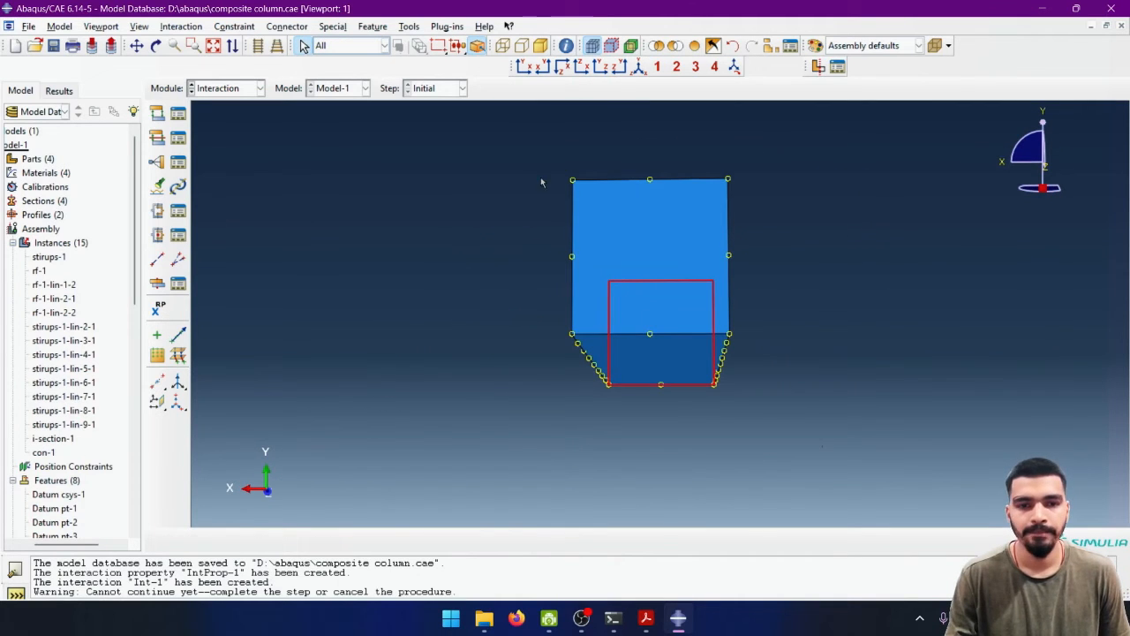
pyautogui.click(696, 46)
pyautogui.keyDown('ctrl'); pyautogui.keyDown('alt'); pyautogui.moveTo(673, 276); pyautogui.dragTo(572, 301); pyautogui.keyUp('alt'); pyautogui.keyUp('ctrl')
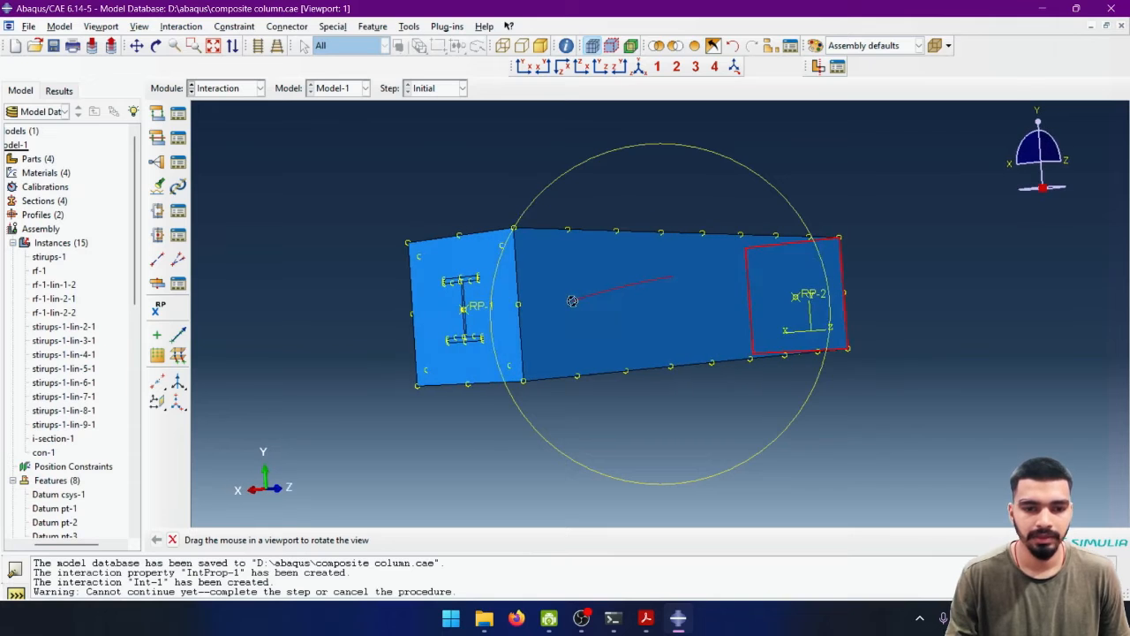
# - Start a Coupling constraint with RP-1 as its control point and a surface as its constraint region
pyautogui.click(157, 161)
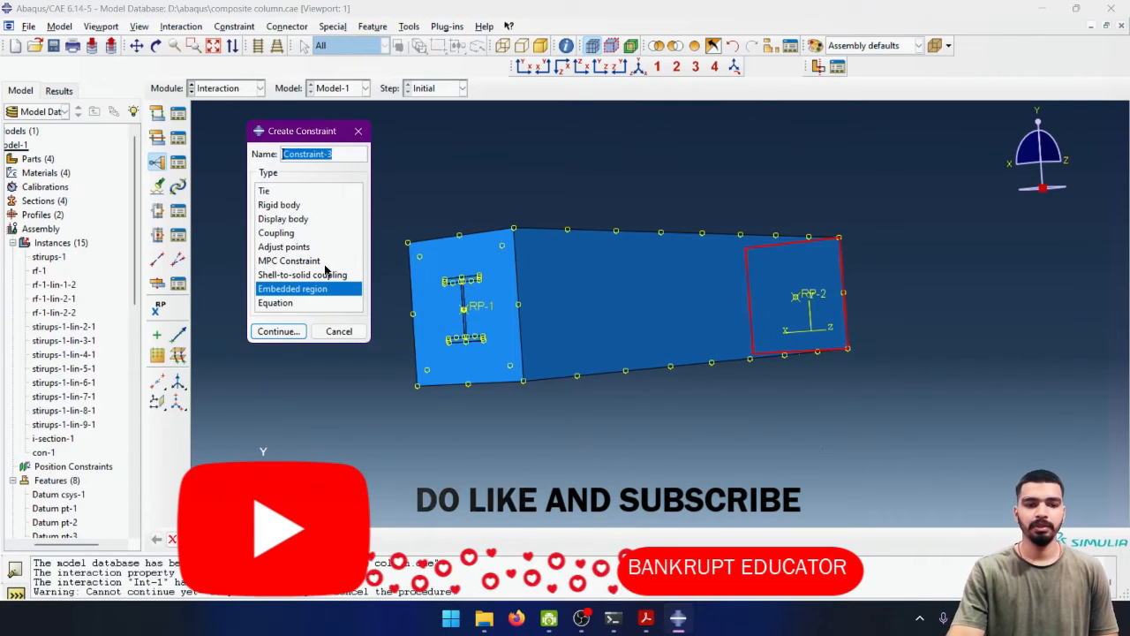
pyautogui.click(284, 235)
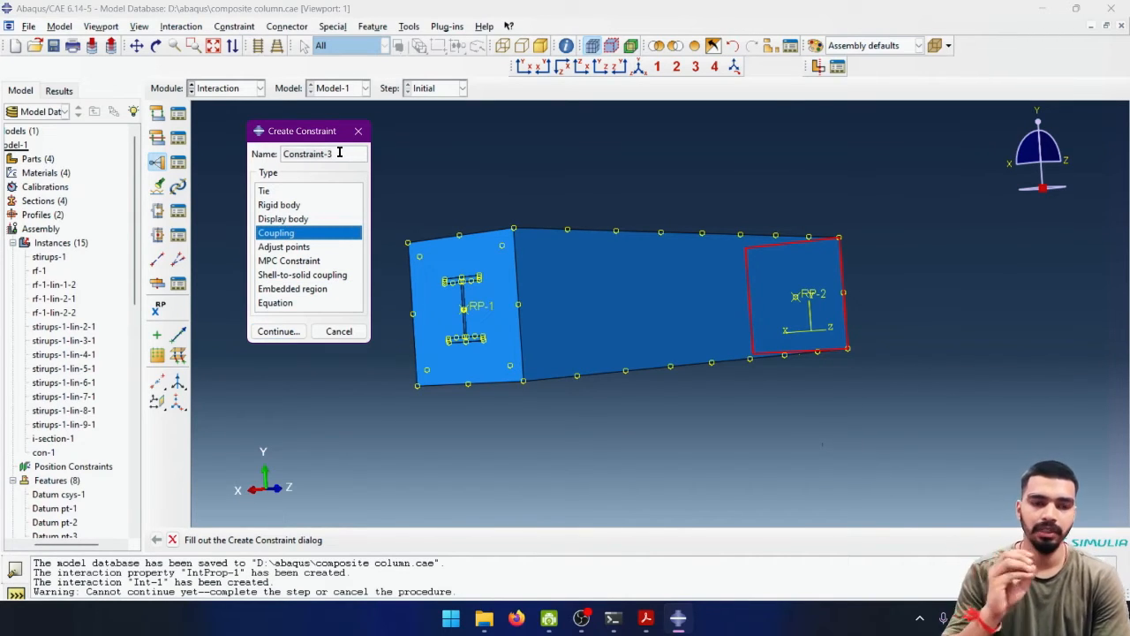
pyautogui.click(270, 332)
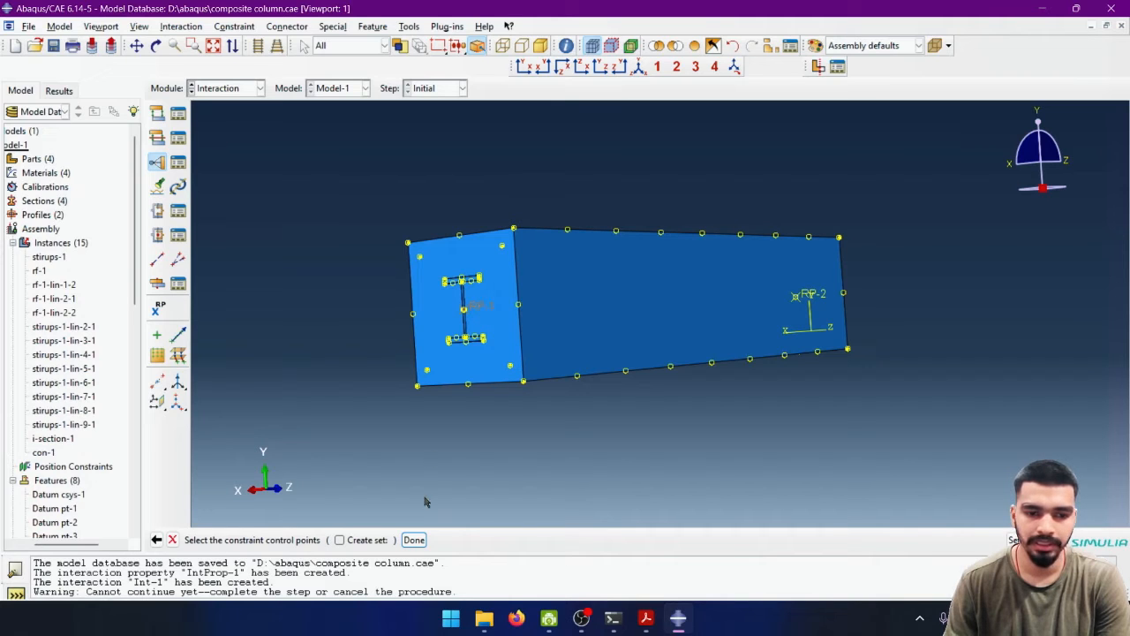
pyautogui.click(413, 539)
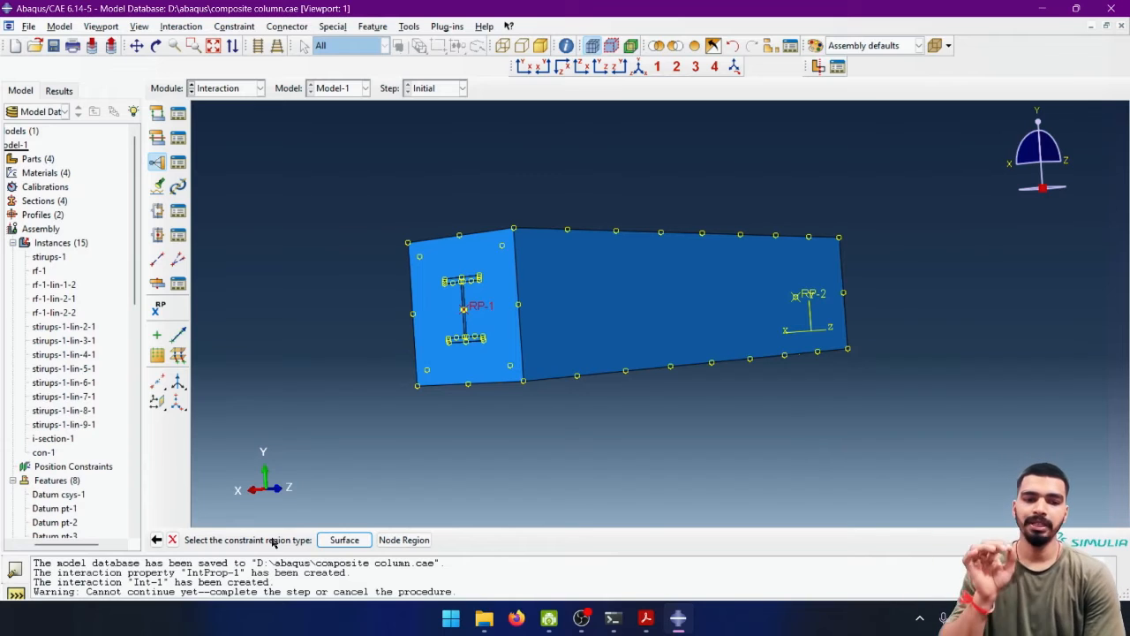
pyautogui.click(345, 539)
# - Use the concrete end face at RP-1 as the coupling surface and accept Kinematic coupling with U1 to U3 and UR1 to UR3 constrained
pyautogui.click(486, 357)
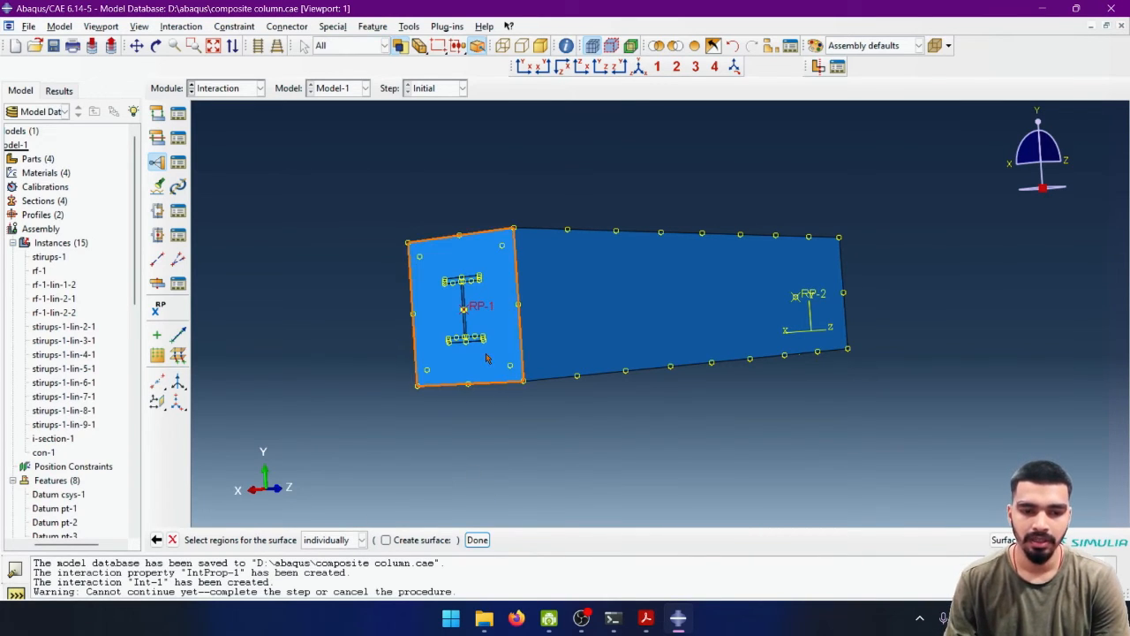
pyautogui.click(486, 358)
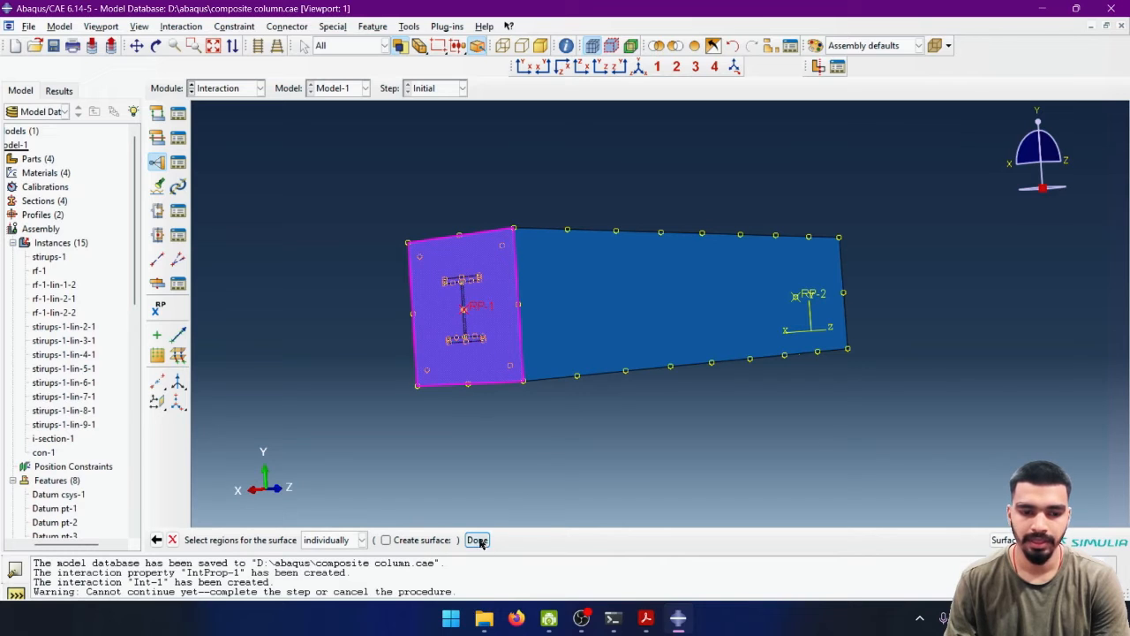
pyautogui.click(477, 539)
pyautogui.moveTo(102, 179); pyautogui.dragTo(522, 186)
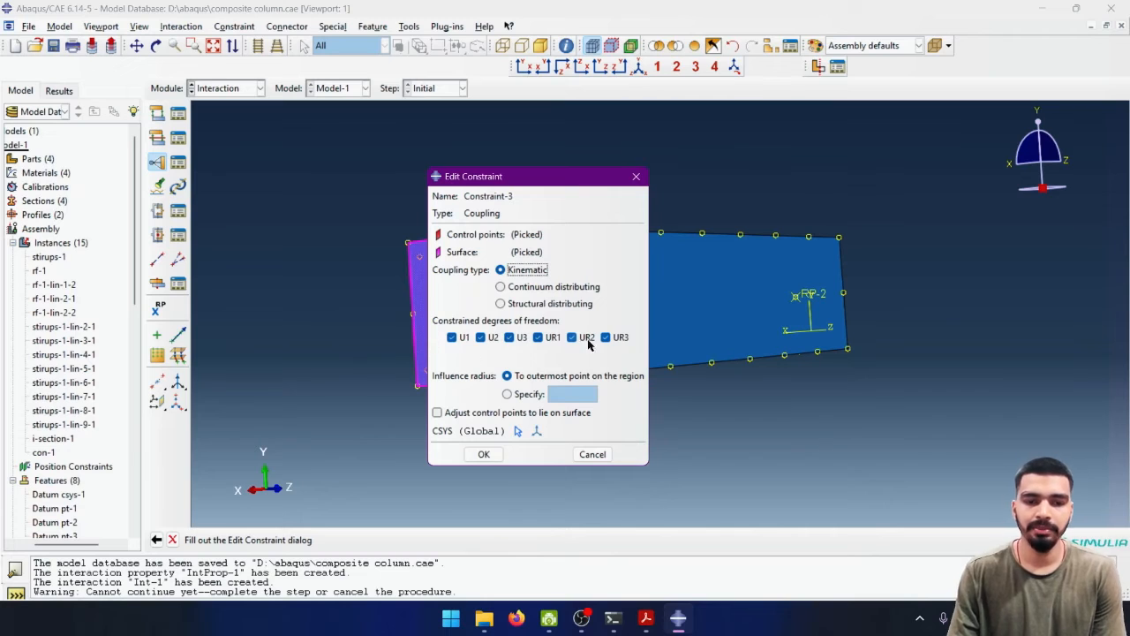
pyautogui.click(481, 454)
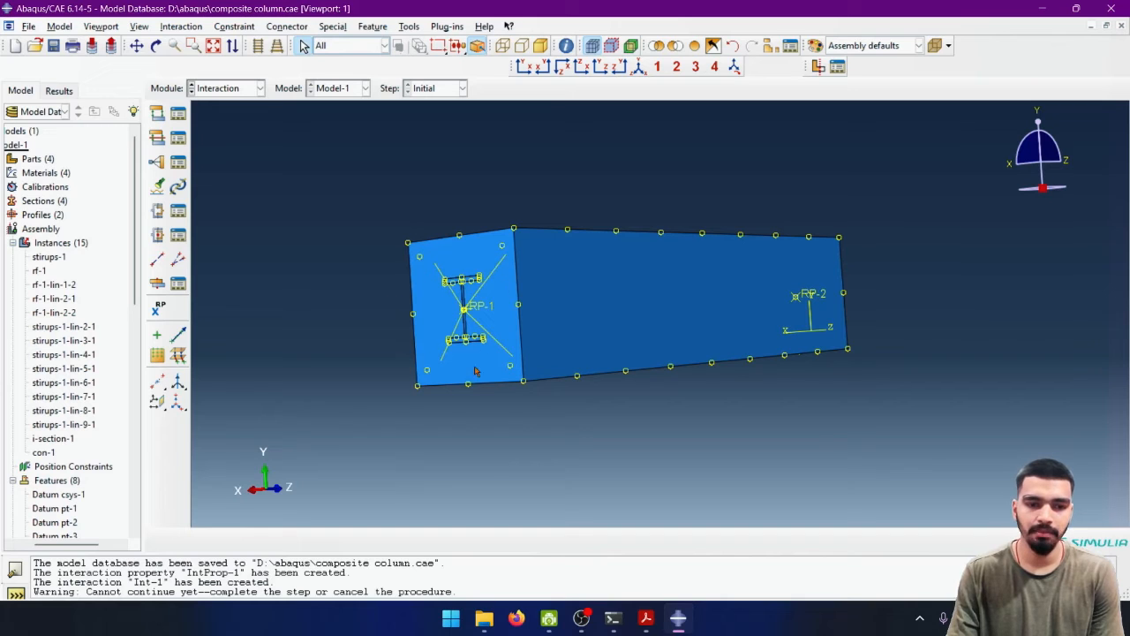
pyautogui.keyDown('ctrl'); pyautogui.keyDown('alt'); pyautogui.moveTo(763, 299); pyautogui.dragTo(557, 326); pyautogui.keyUp('alt'); pyautogui.keyUp('ctrl')
pyautogui.keyDown('ctrl'); pyautogui.keyDown('alt'); pyautogui.moveTo(688, 298); pyautogui.dragTo(256, 245); pyautogui.keyUp('alt'); pyautogui.keyUp('ctrl')
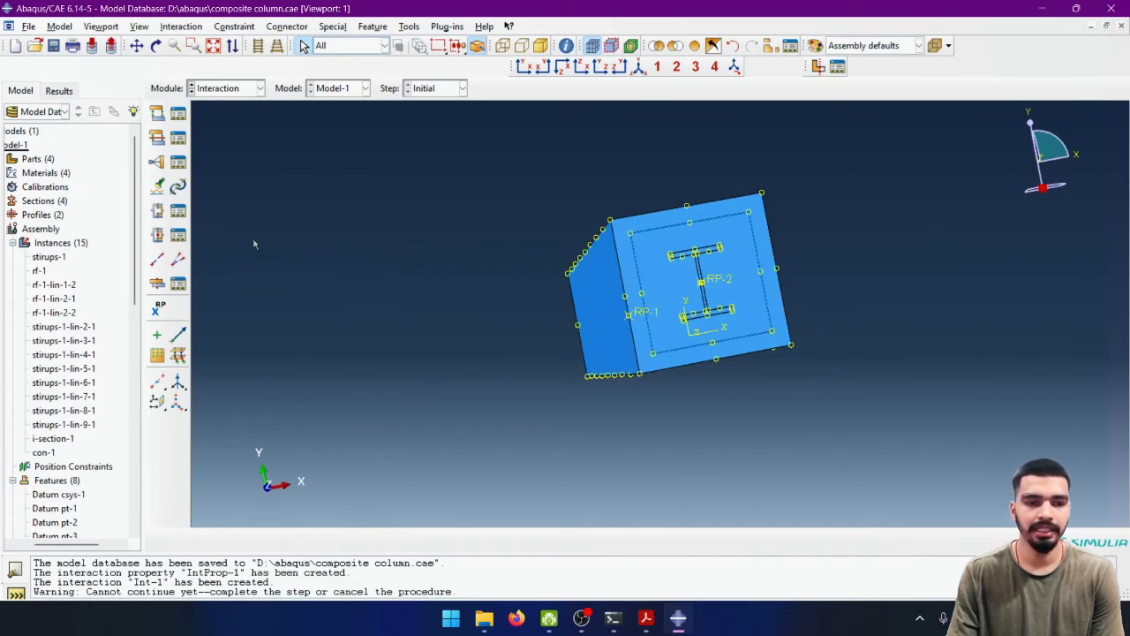
# - Create a Coupling constraint with RP-2 as the control point and the concrete end face at RP-2 as the constraint surface
pyautogui.click(156, 162)
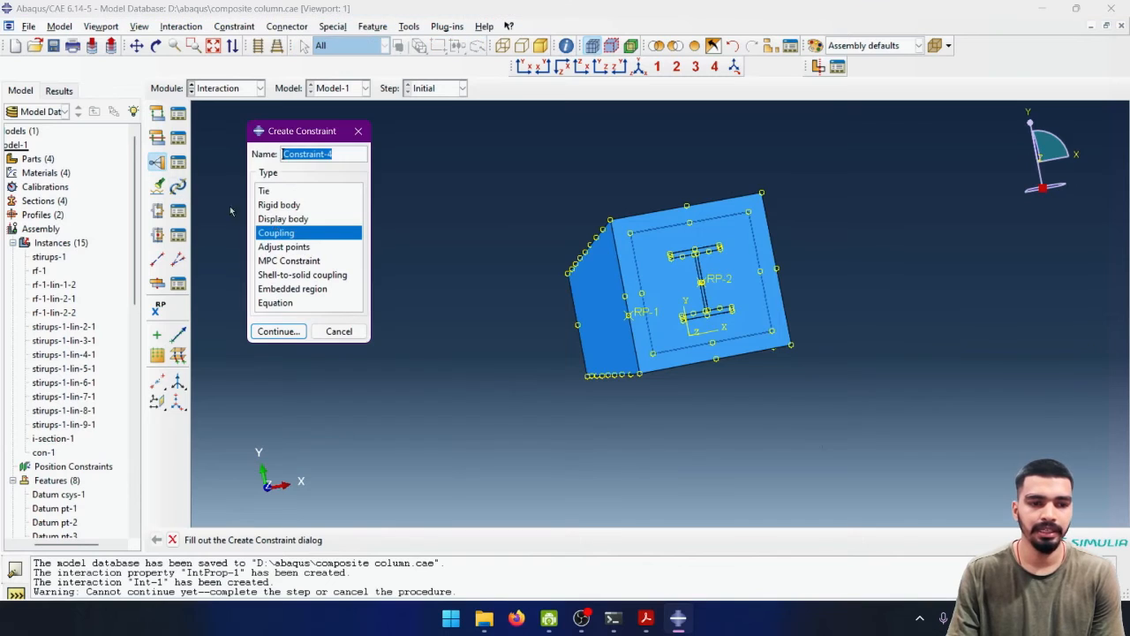
pyautogui.click(279, 331)
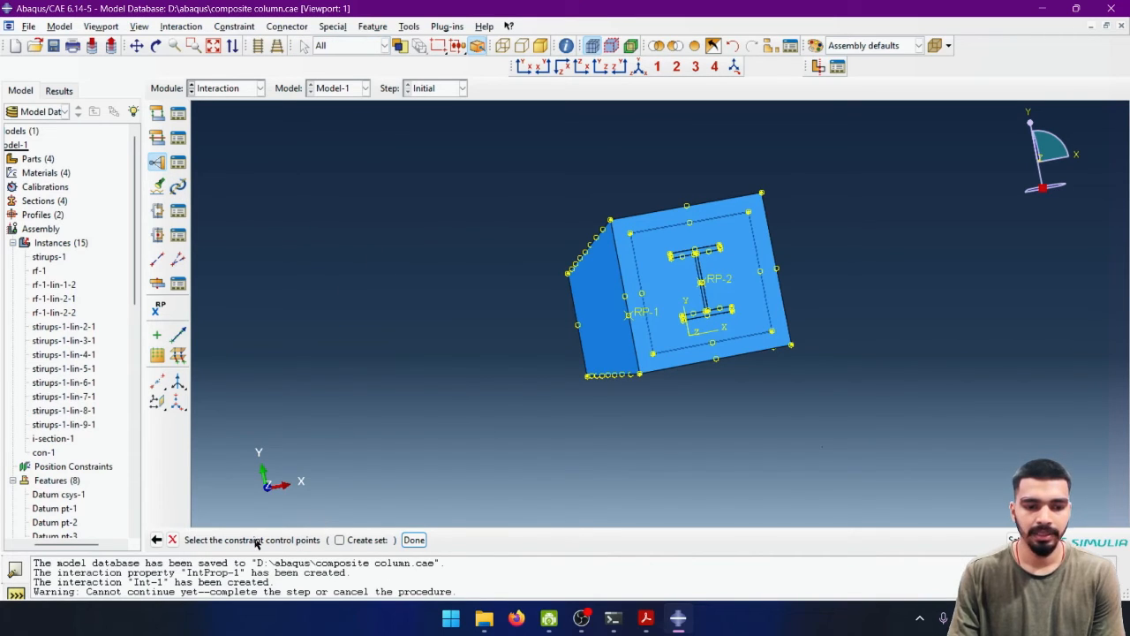
pyautogui.click(701, 281)
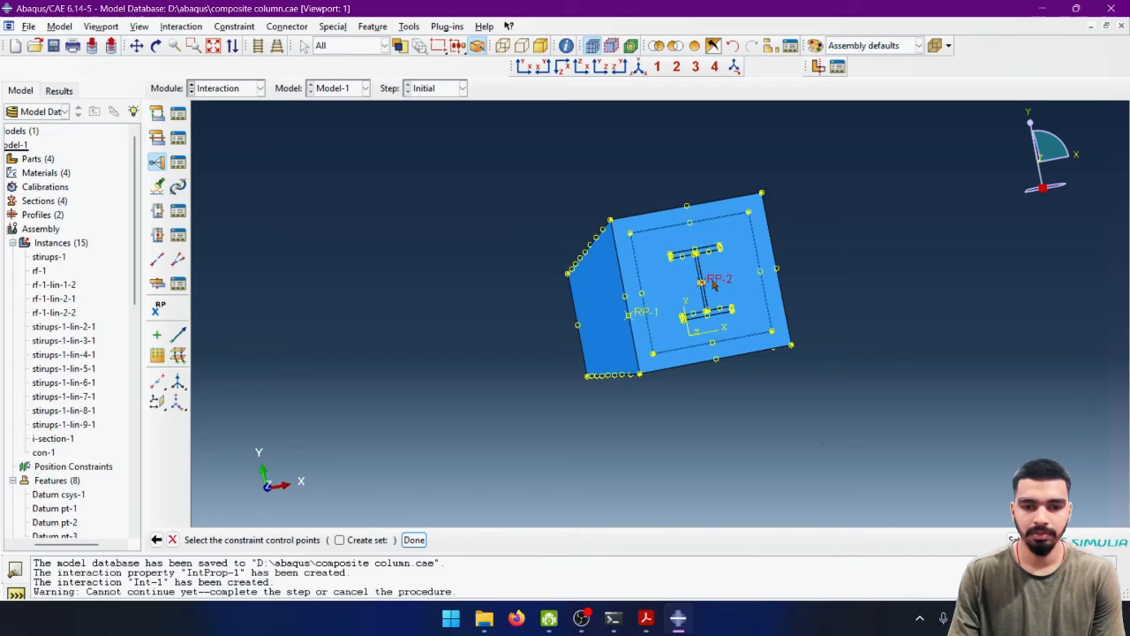
pyautogui.click(414, 539)
pyautogui.click(364, 540)
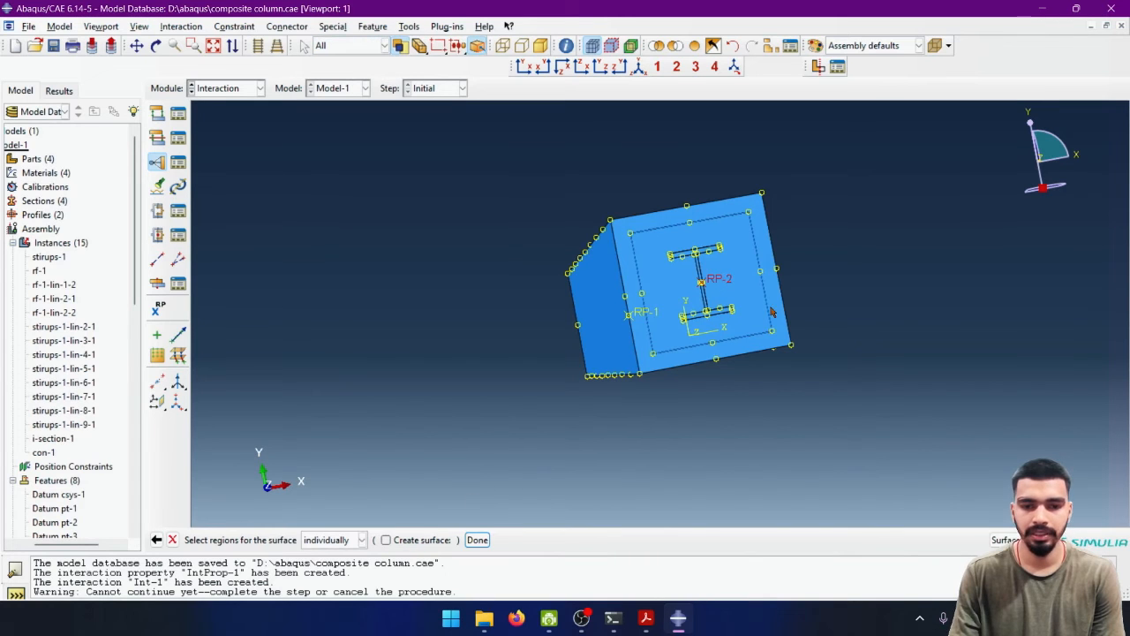
pyautogui.click(781, 315)
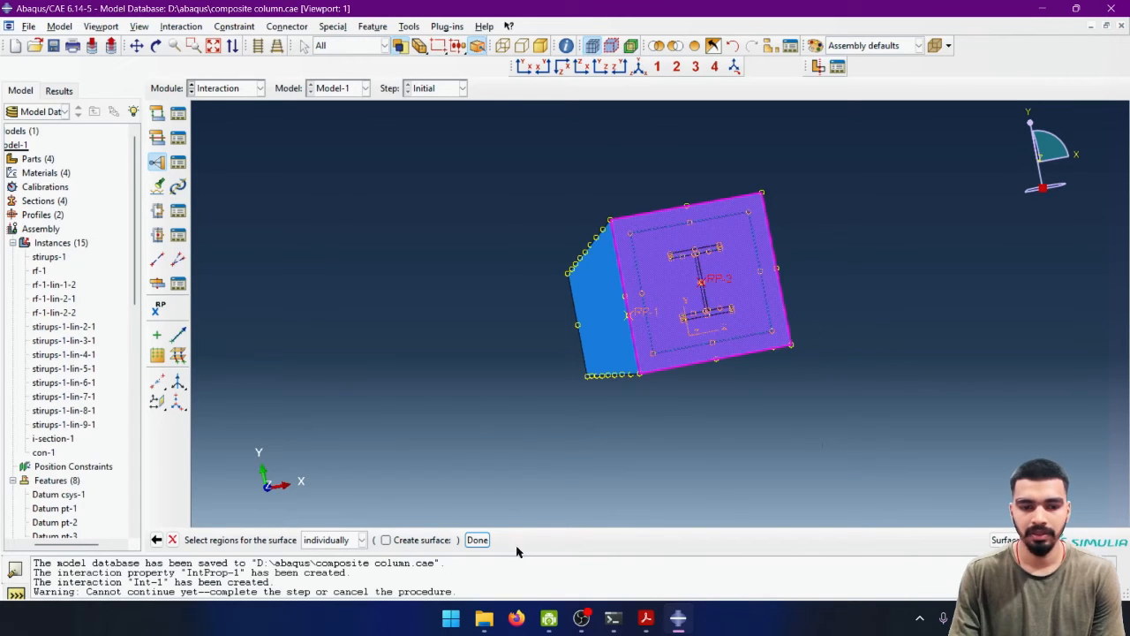
pyautogui.click(477, 540)
pyautogui.click(489, 456)
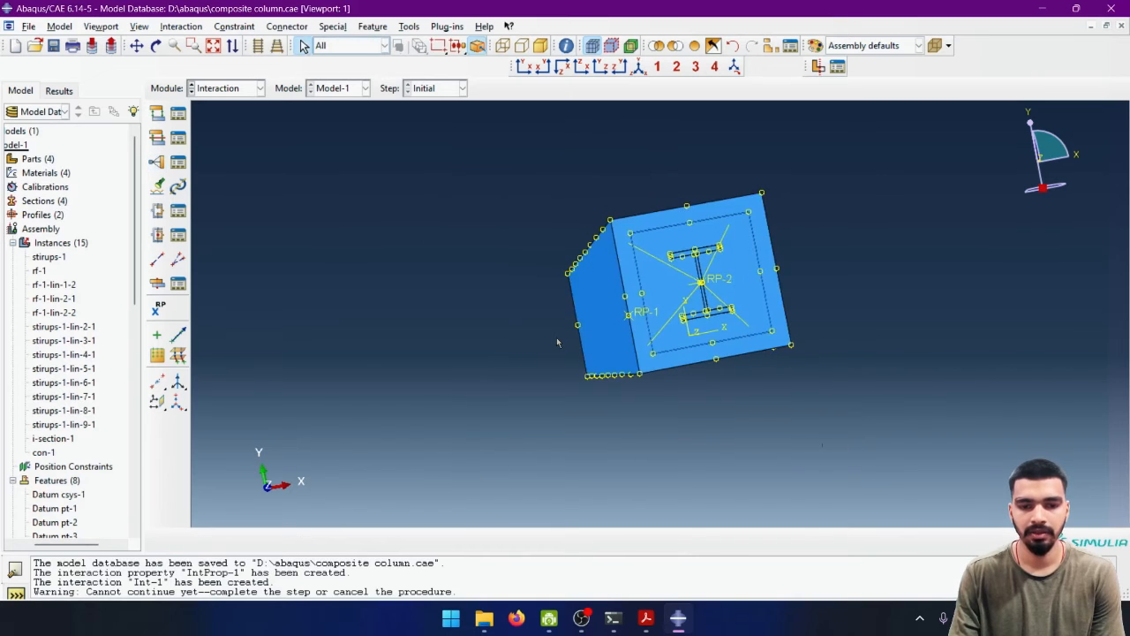
# - Save the composite column model database
pyautogui.keyDown('ctrl'); pyautogui.keyDown('alt'); pyautogui.moveTo(566, 338); pyautogui.dragTo(424, 316); pyautogui.keyUp('alt'); pyautogui.keyUp('ctrl')
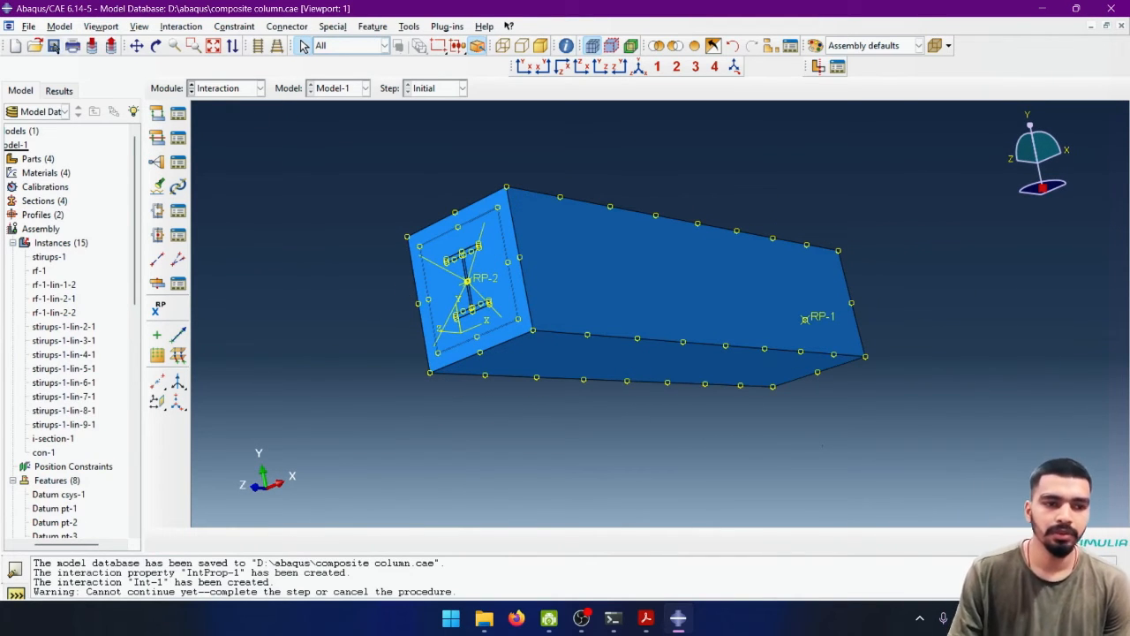
pyautogui.click(54, 48)
pyautogui.keyDown('ctrl'); pyautogui.keyDown('alt'); pyautogui.moveTo(607, 298); pyautogui.dragTo(748, 285); pyautogui.keyUp('alt'); pyautogui.keyUp('ctrl')
pyautogui.keyDown('ctrl'); pyautogui.keyDown('alt'); pyautogui.moveTo(587, 348); pyautogui.dragTo(379, 221); pyautogui.keyUp('alt'); pyautogui.keyUp('ctrl')
pyautogui.click(228, 87)
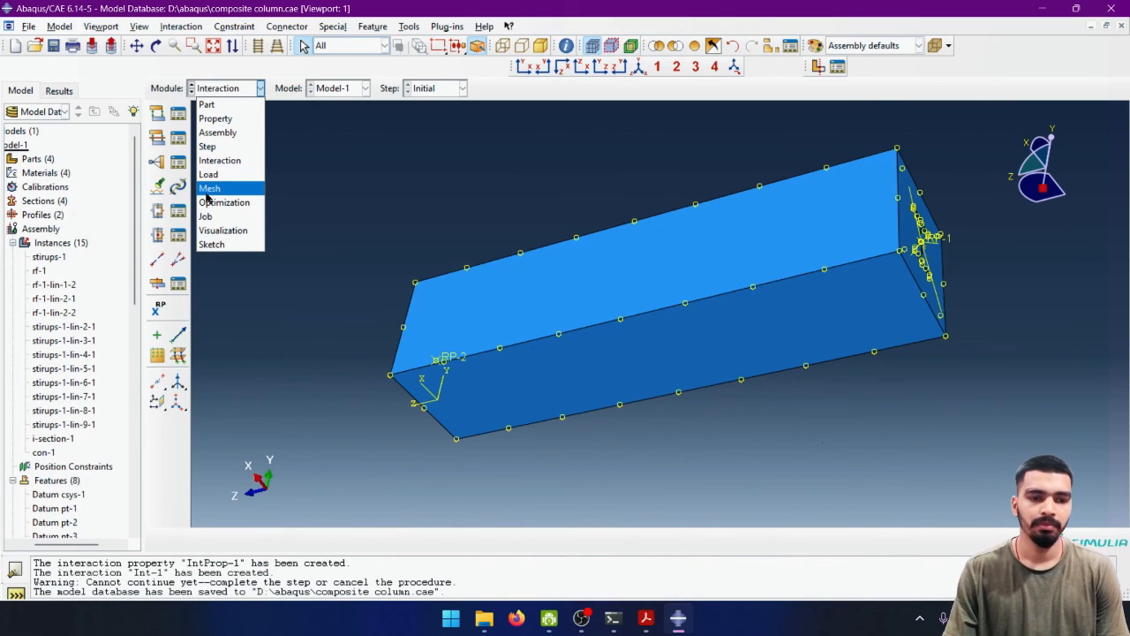
pyautogui.click(459, 194)
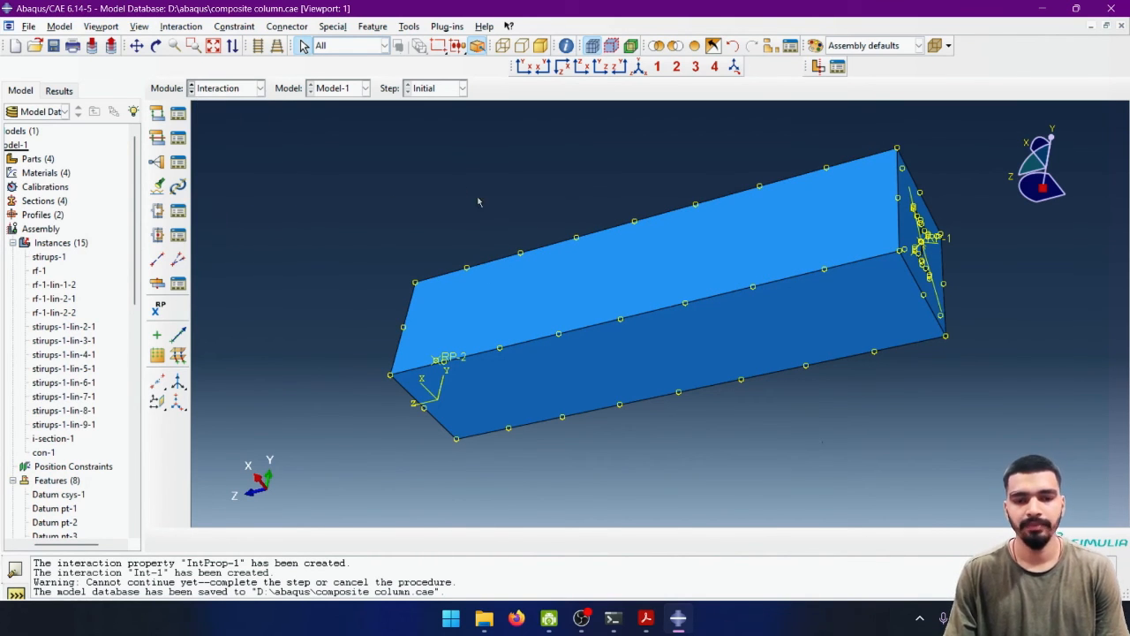